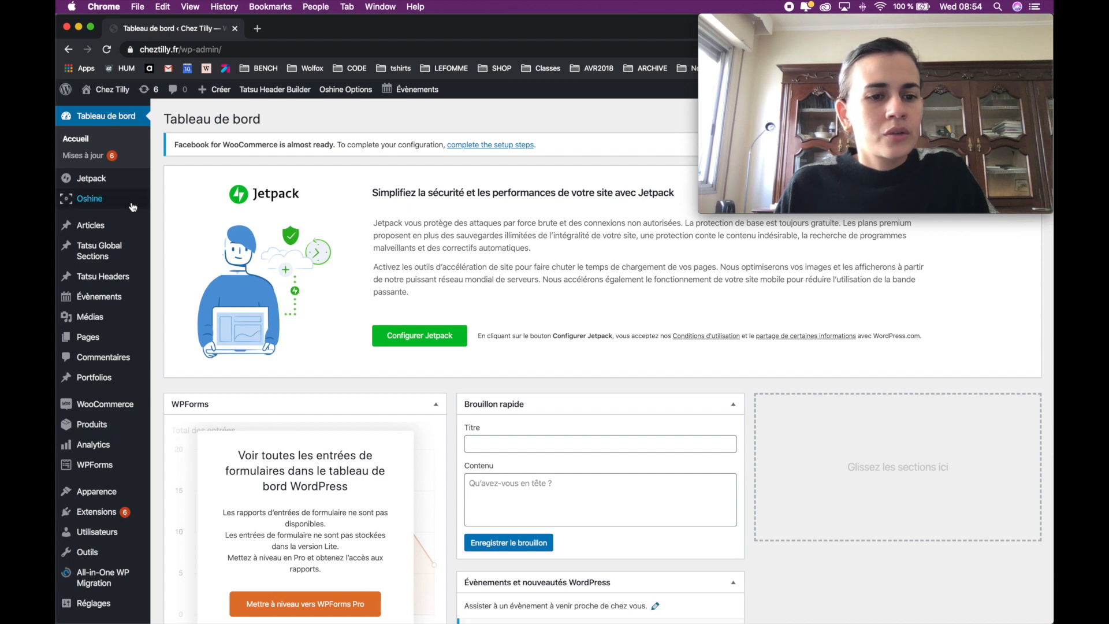
Step: Start a new product and name it "Kimono test"
mouse_move(112, 239)
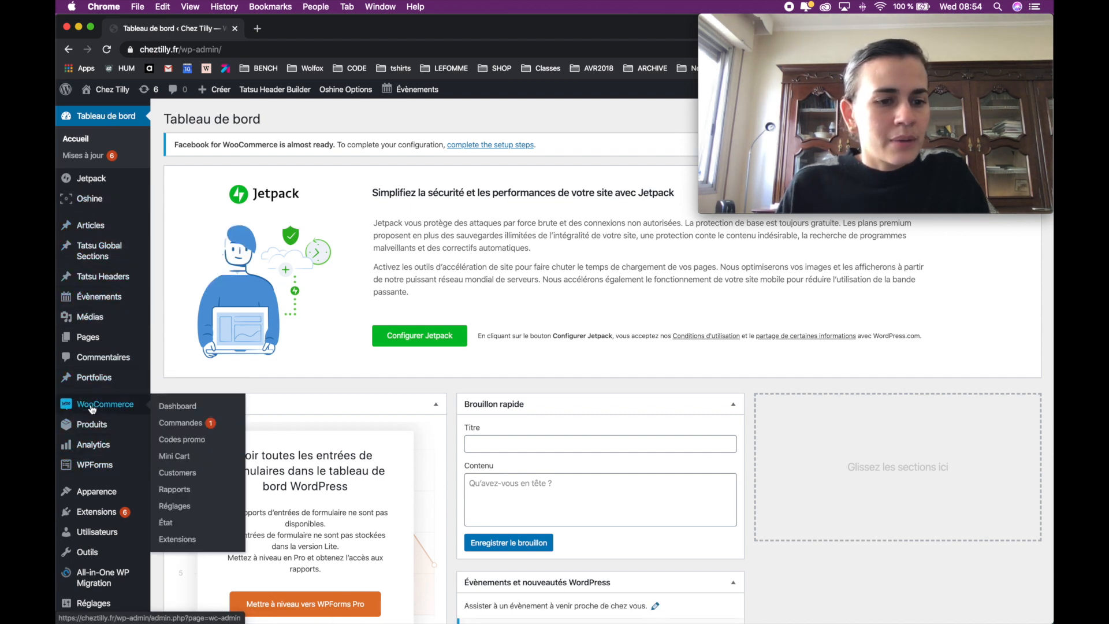
mouse_move(96, 428)
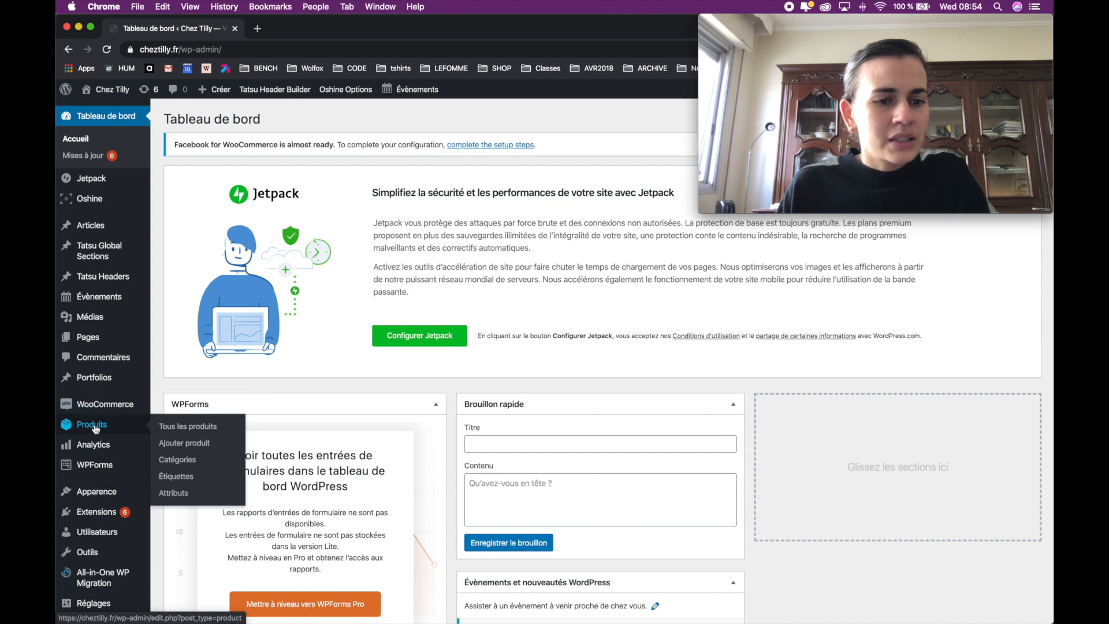
left_click(183, 444)
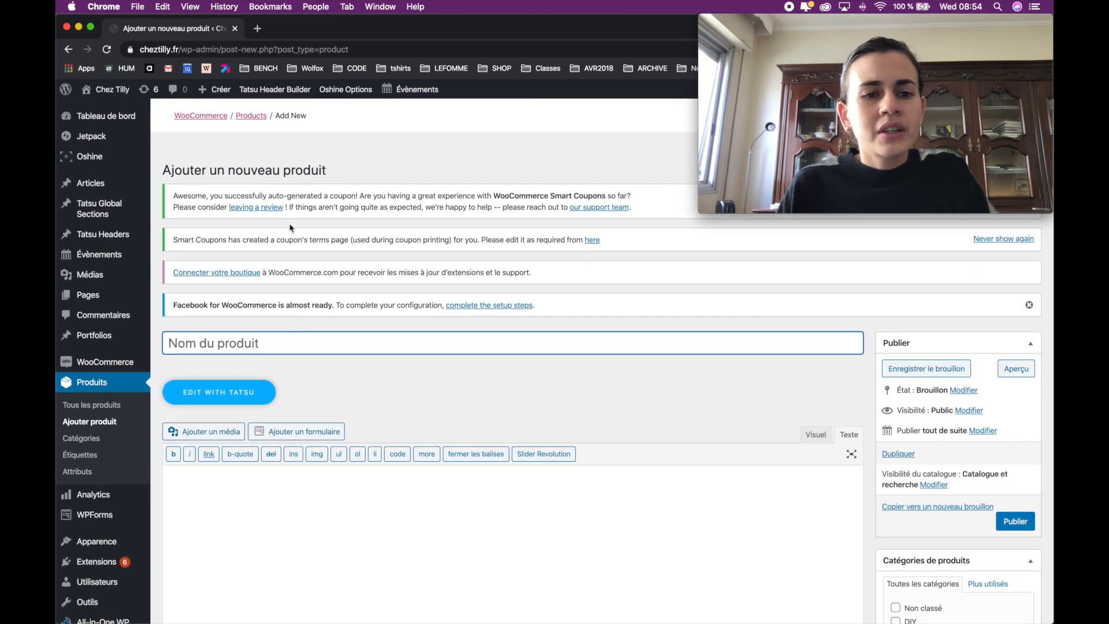
scroll(285, 305, "down", 2)
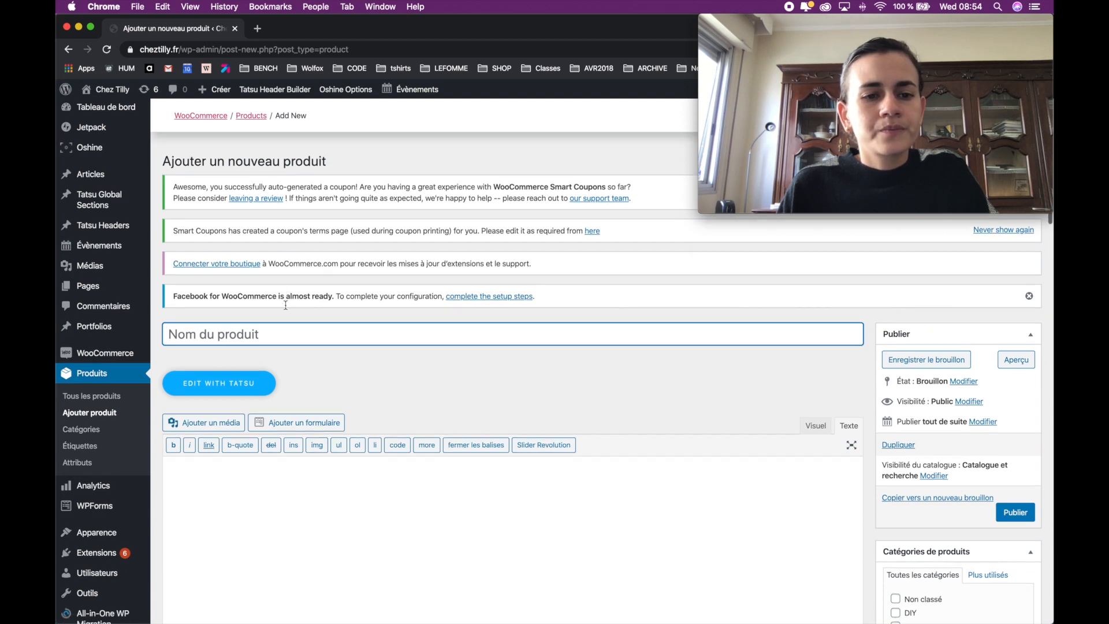
scroll(286, 307, "up", 1)
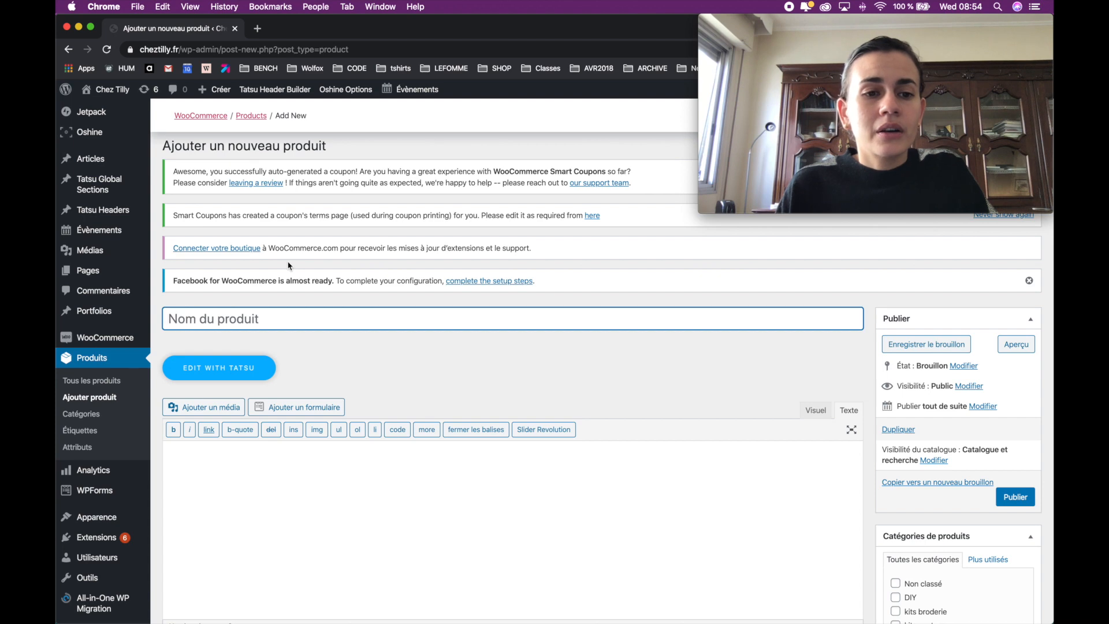
scroll(288, 266, "down", 1)
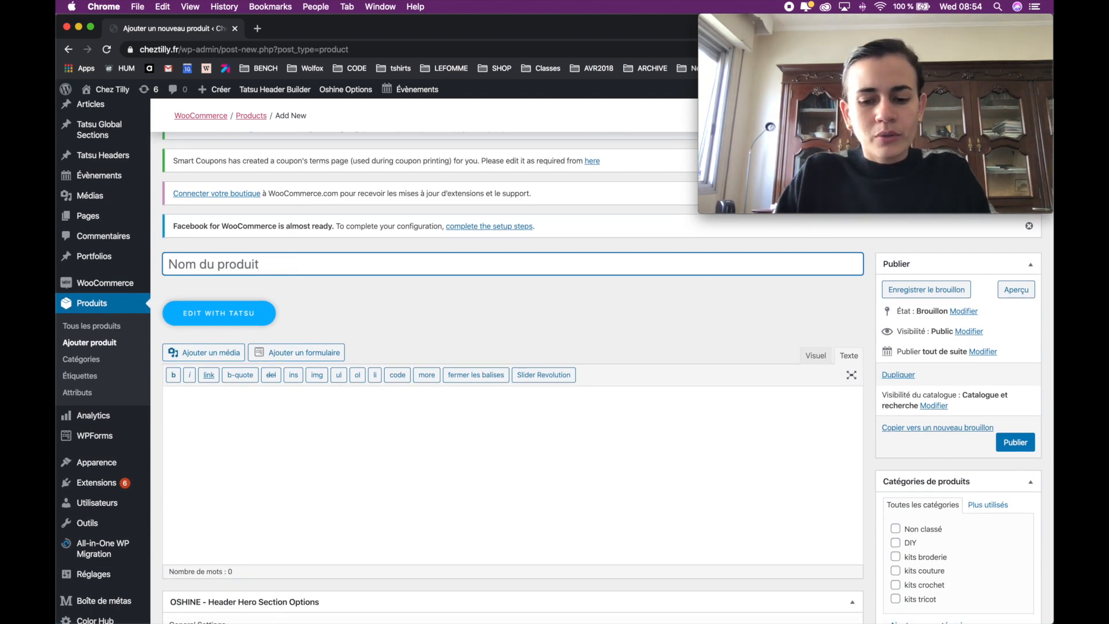
type("Kimono test")
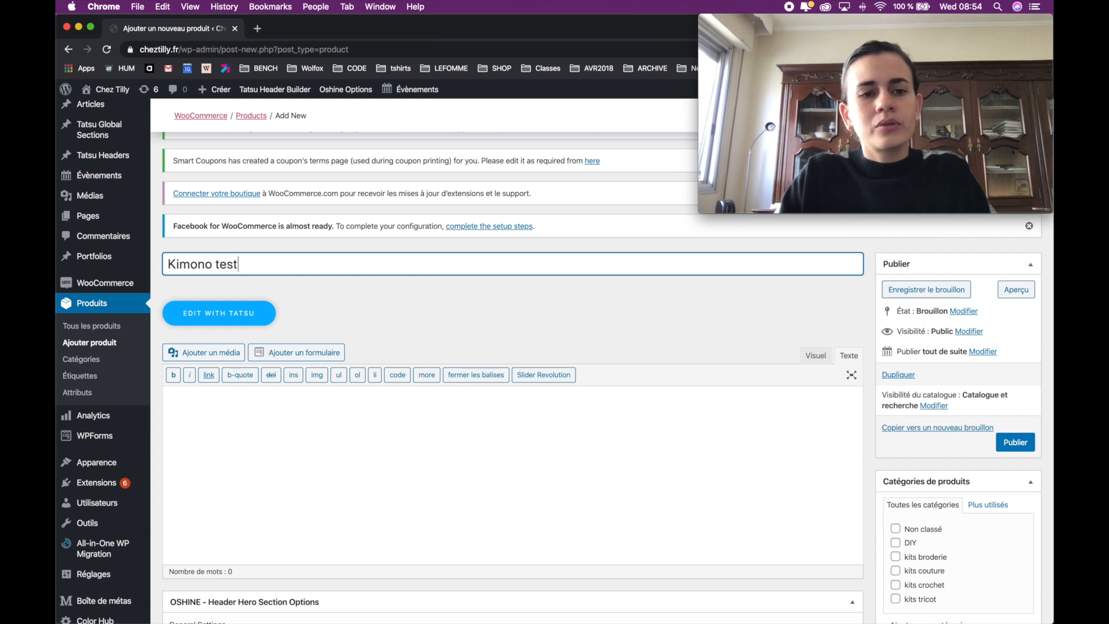
Step: Write "Deescription produit" as the main description of the product
scroll(492, 293, "down", 1)
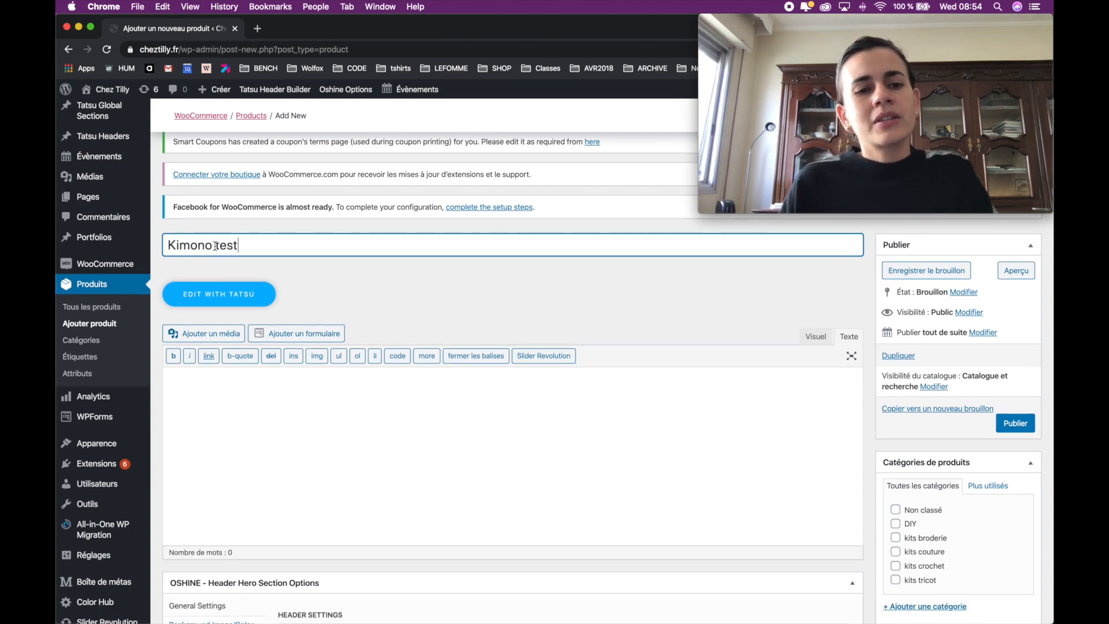
scroll(215, 246, "down", 2)
left_click(237, 333)
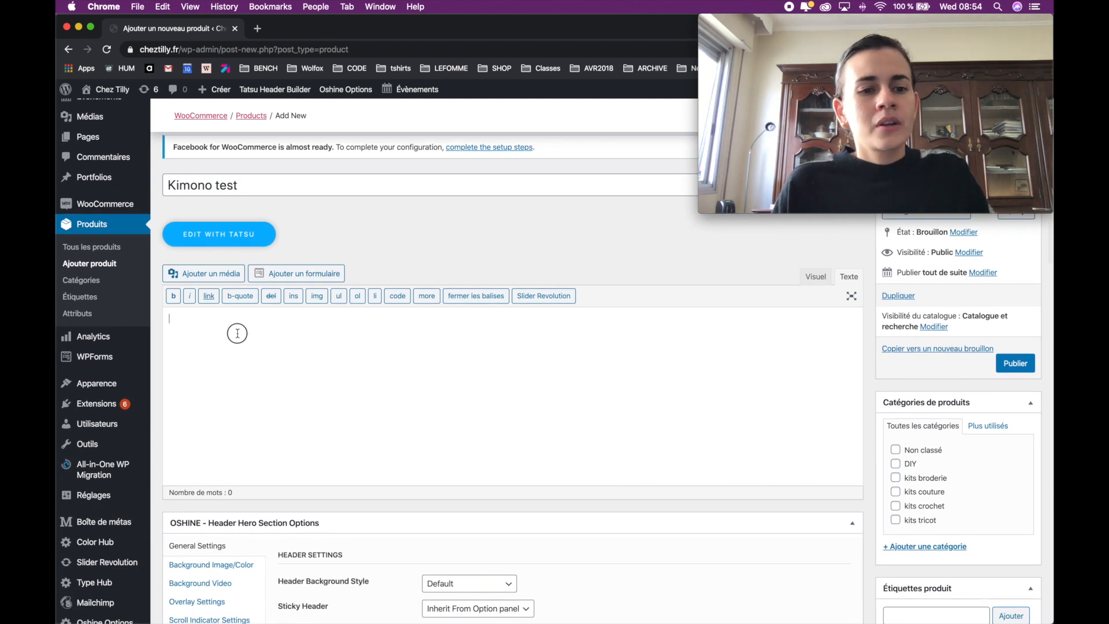
type("Deescip")
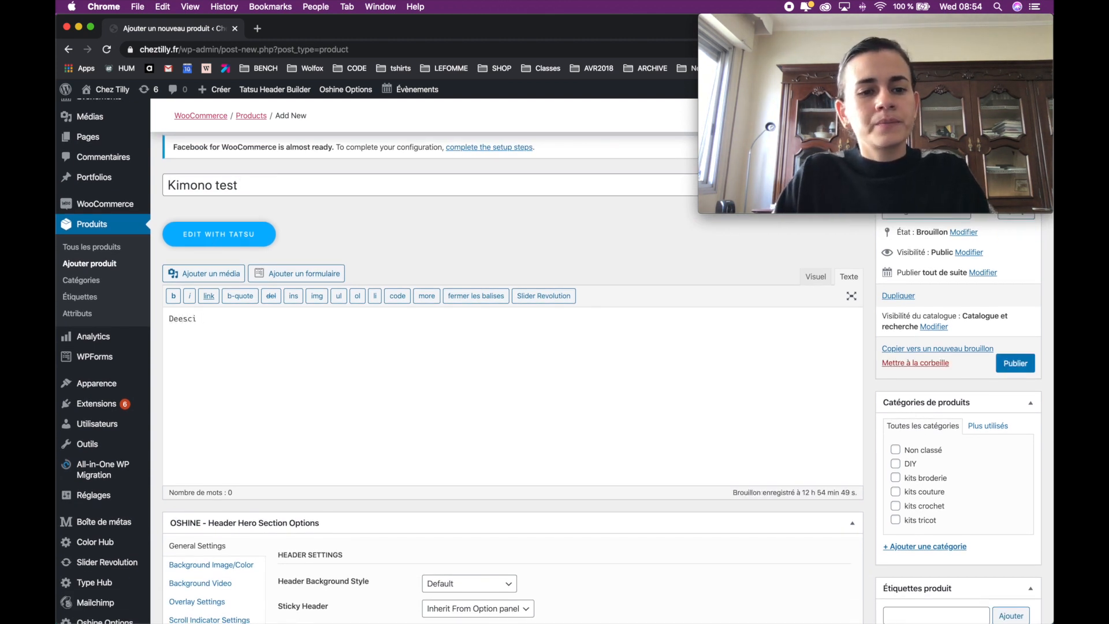
key("BackSpace")
type("ription produit")
Step: Assign the product to the "kits couture" category only
scroll(504, 320, "down", 2)
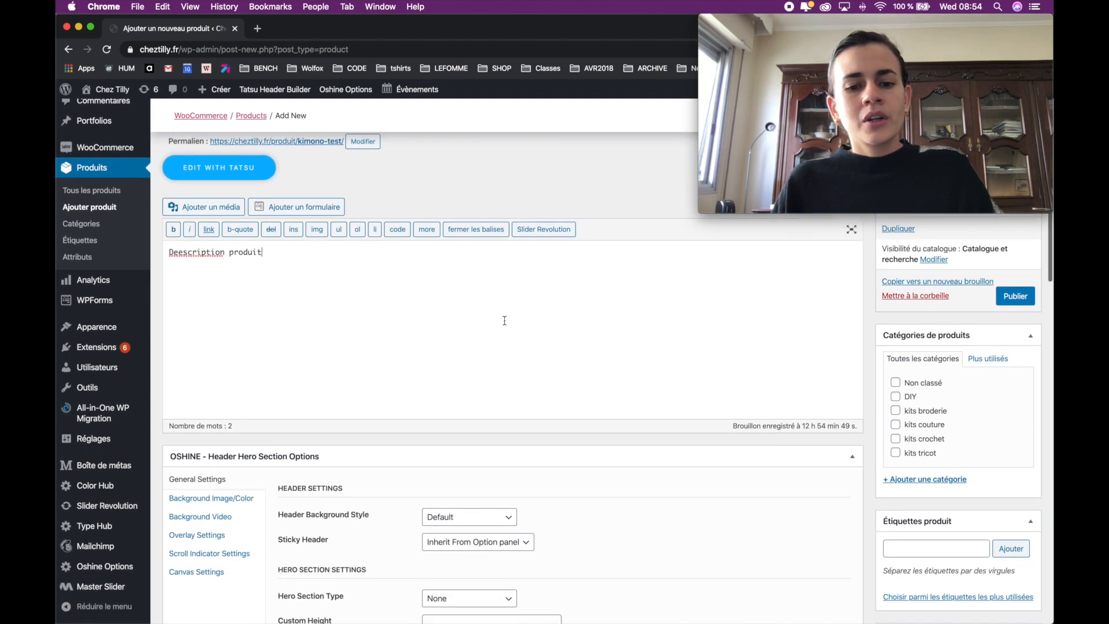
scroll(509, 321, "down", 1)
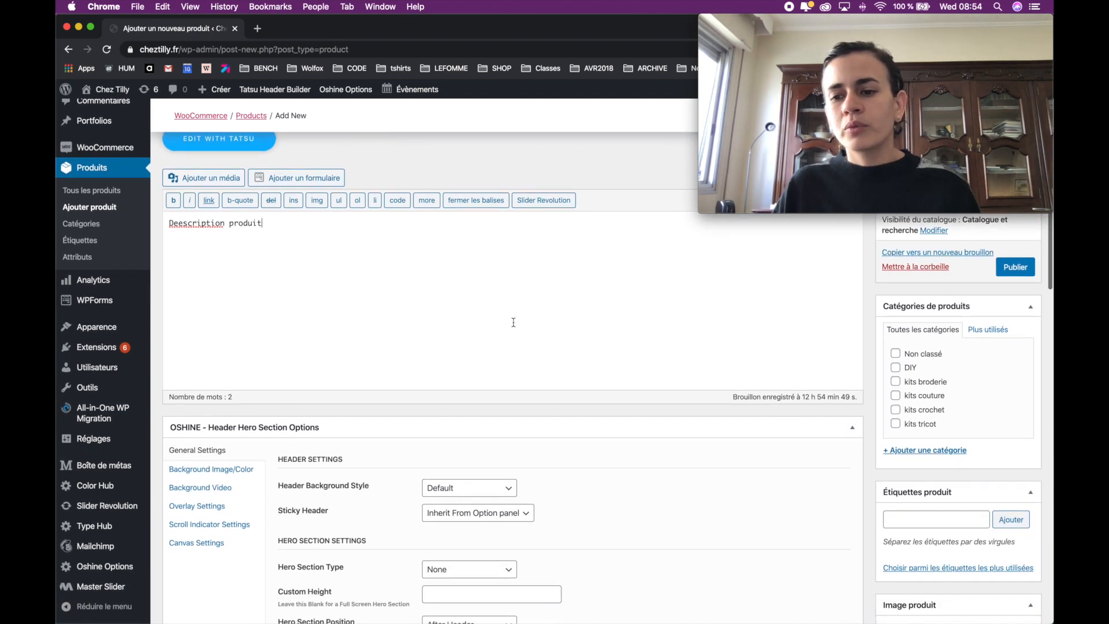
scroll(514, 322, "up", 3)
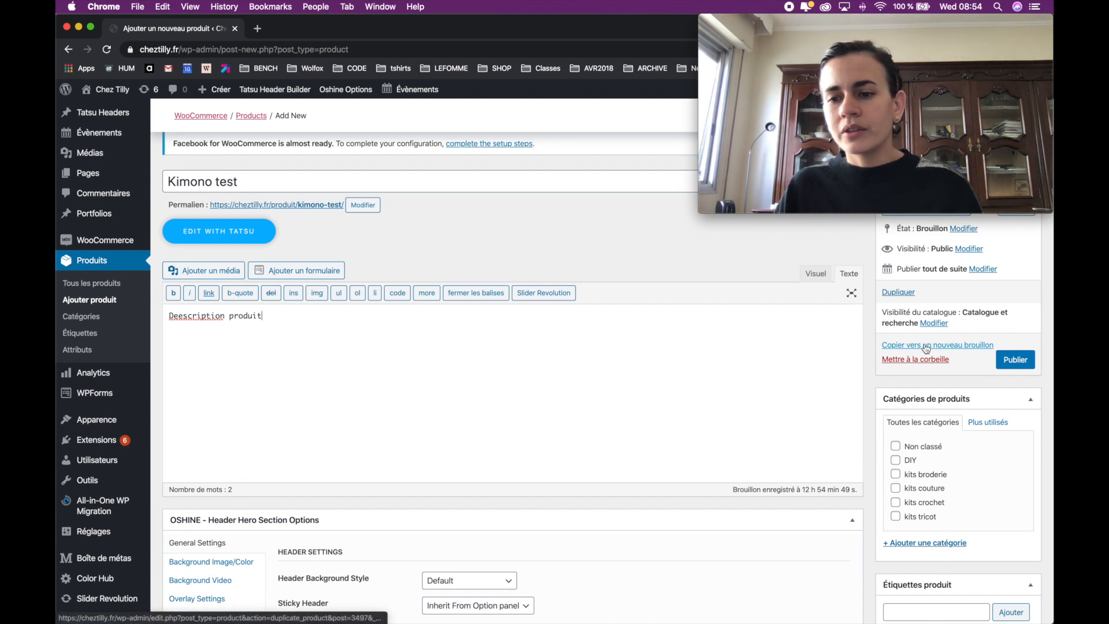
left_click(895, 490)
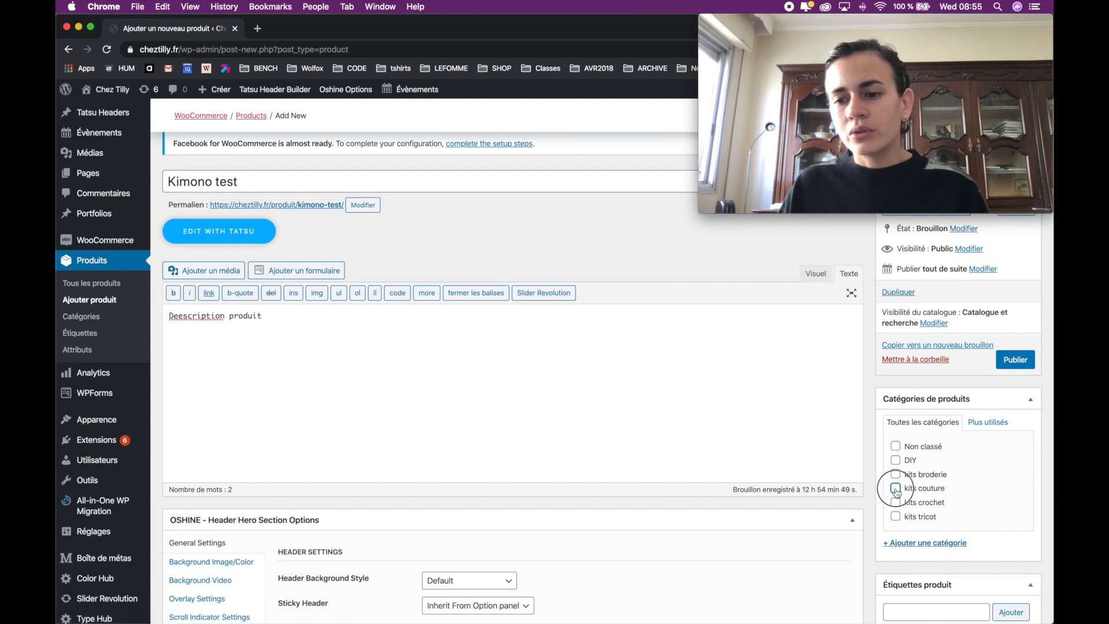
scroll(893, 457, "down", 1)
left_click(895, 435)
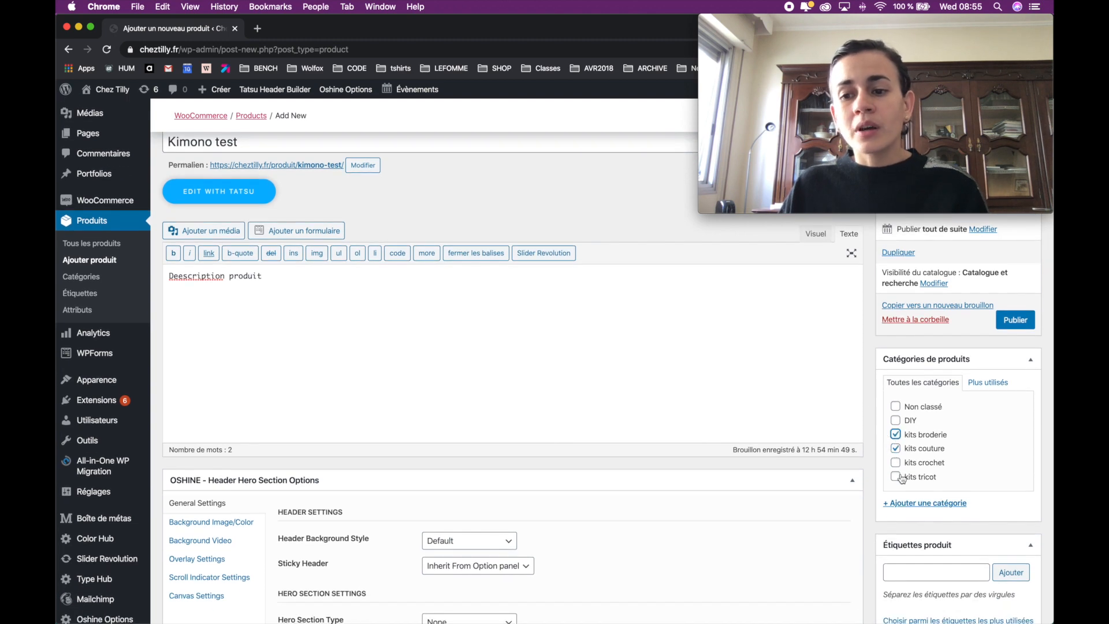
left_click(895, 435)
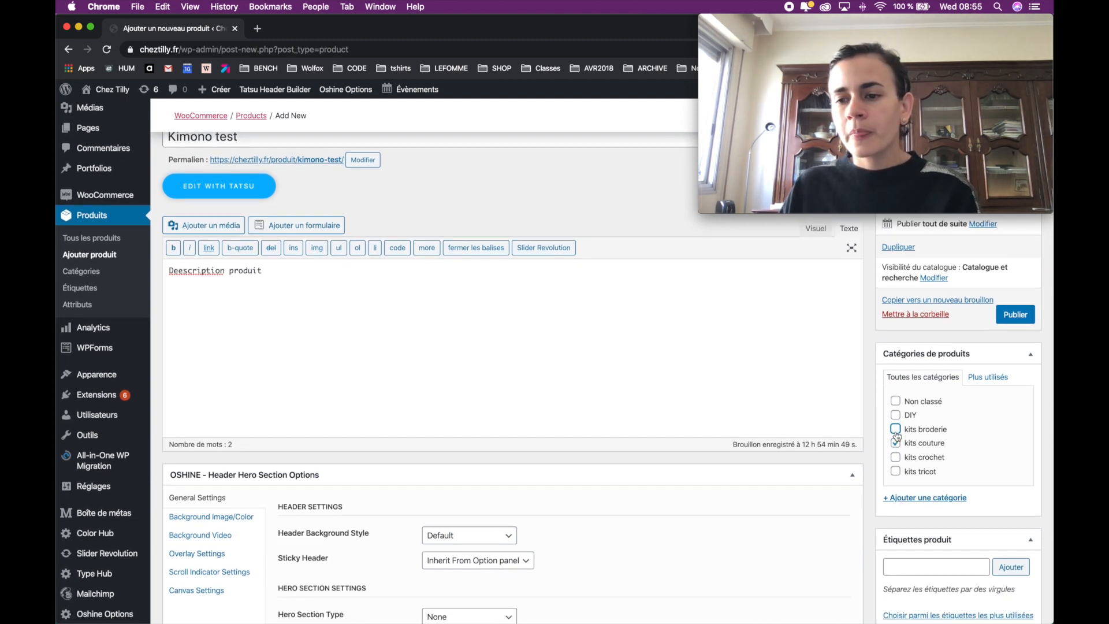
Step: Set the product image to the media library photo of the floral kimono worn open over jeans
scroll(896, 433, "down", 5)
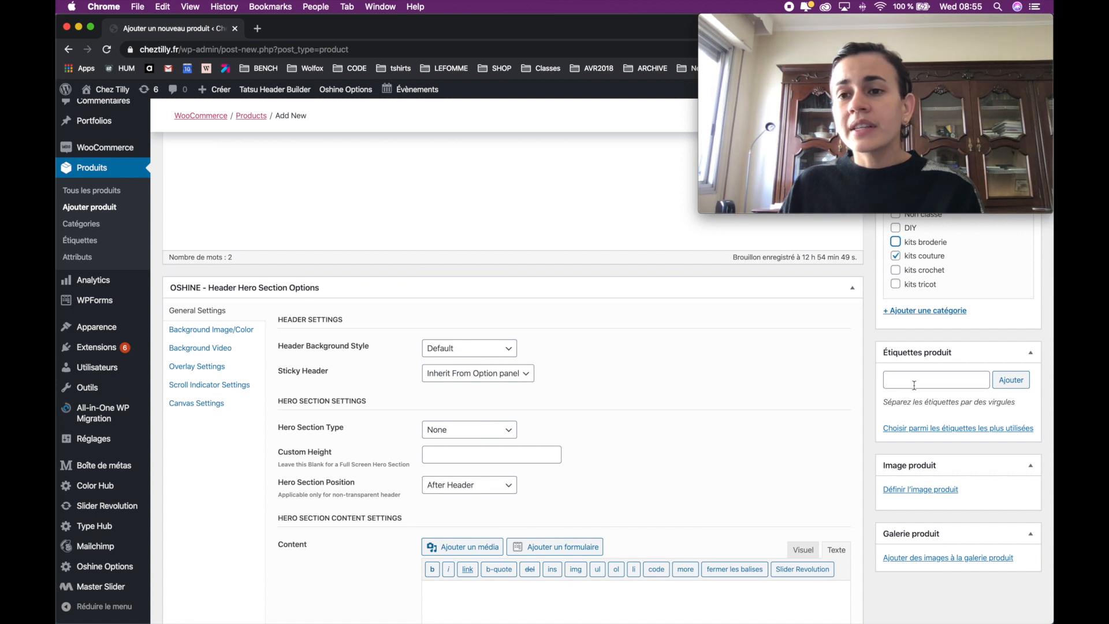
scroll(925, 400, "down", 2)
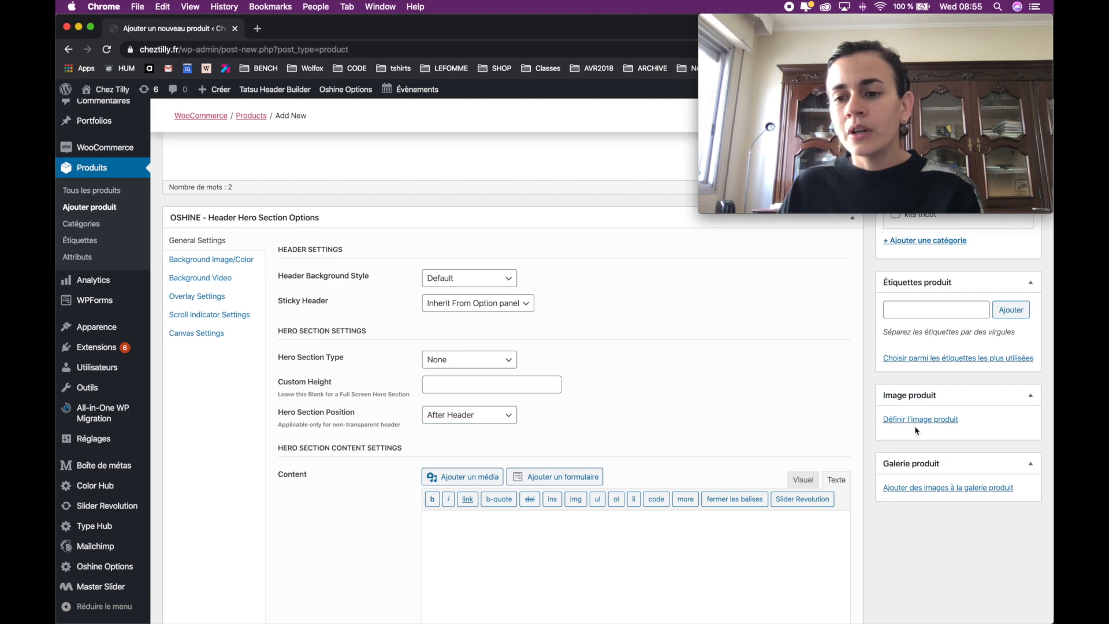
left_click(914, 420)
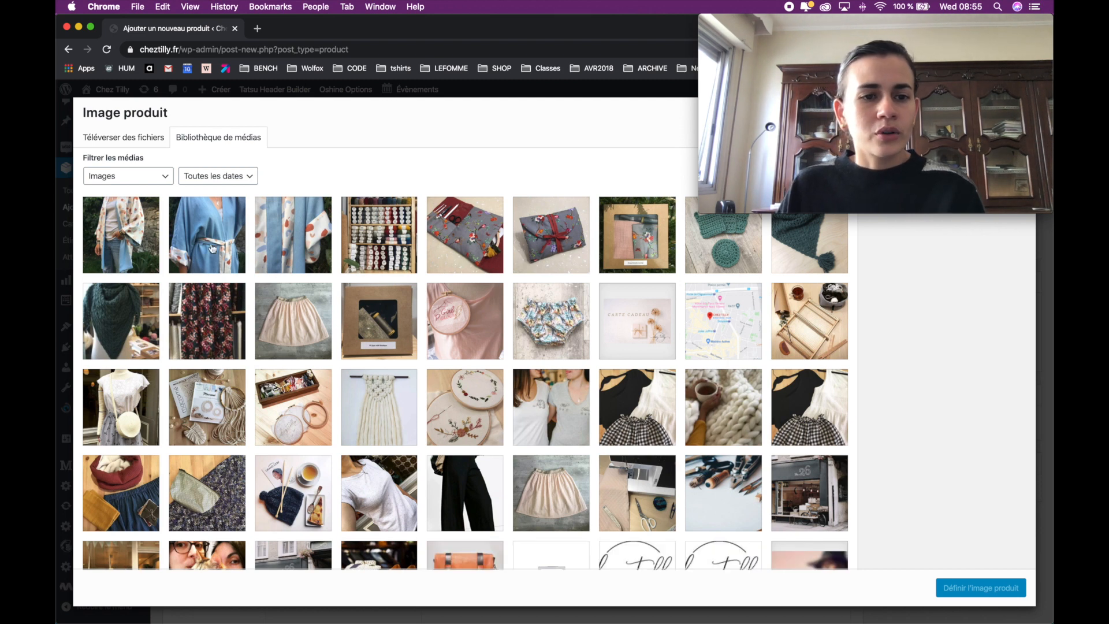
left_click(130, 247)
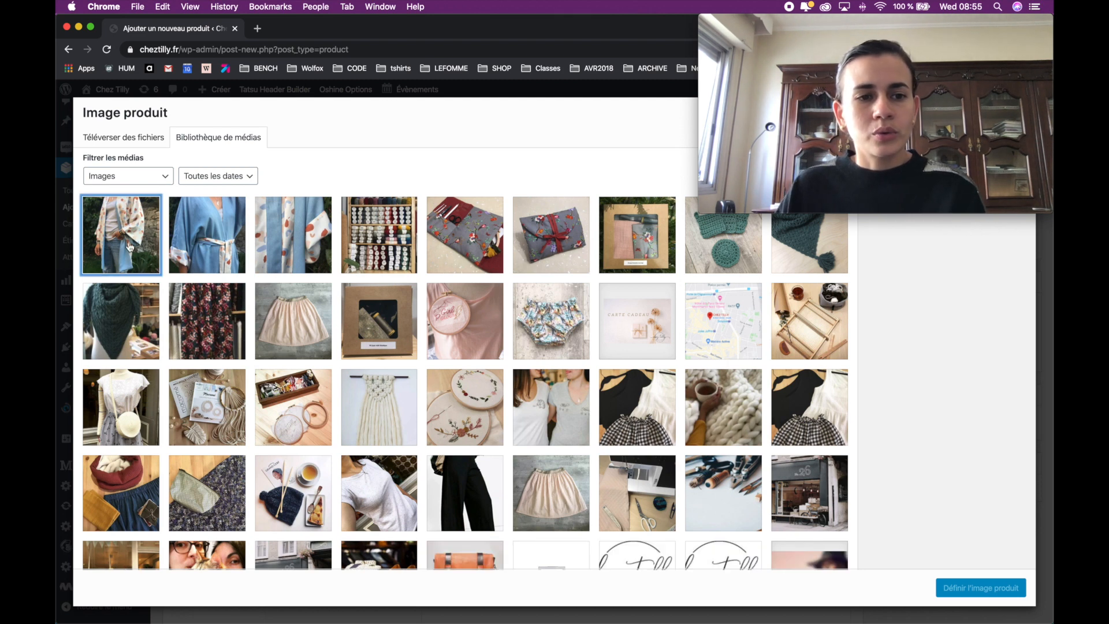
left_click(982, 588)
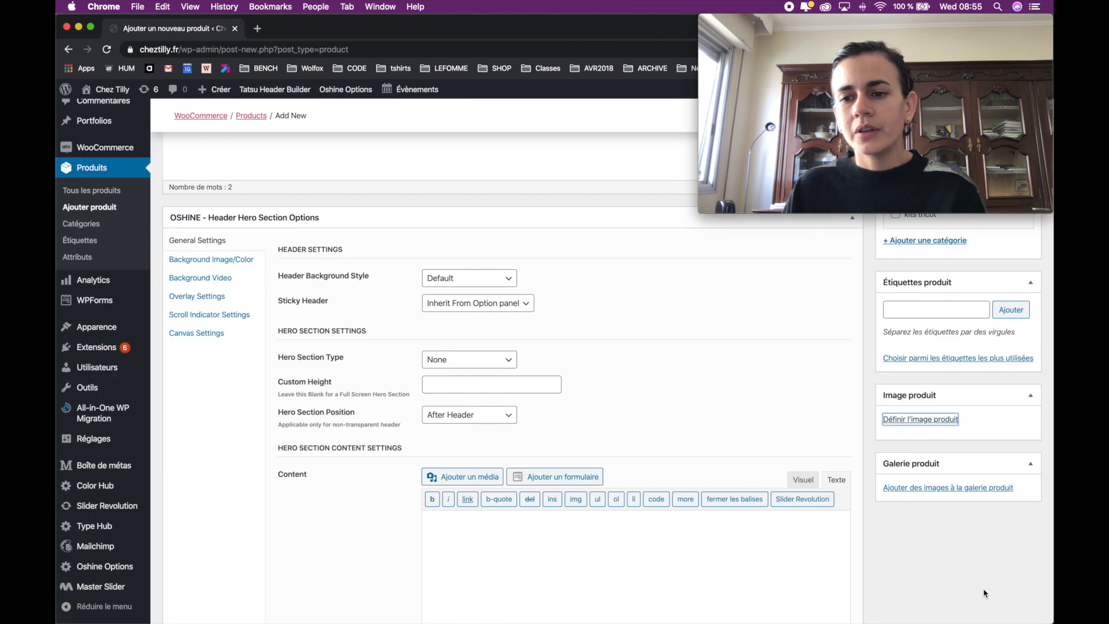
Step: Add the belted blue kimono photo and the blue-and-floral kimono close-up from the media library to the product gallery
scroll(930, 520, "down", 3)
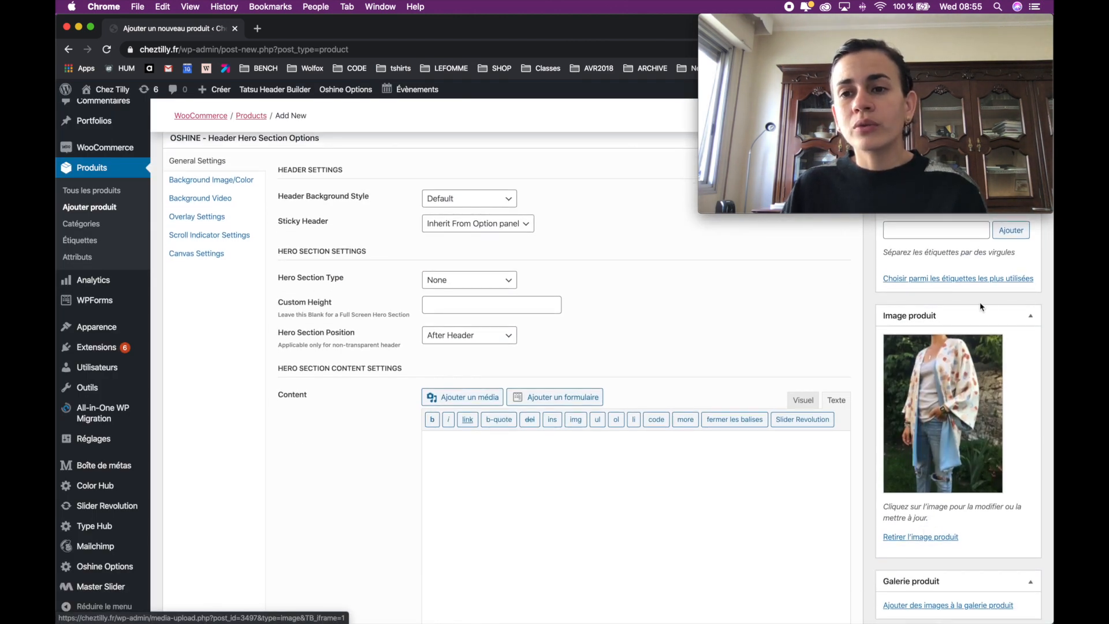
scroll(946, 403, "down", 2)
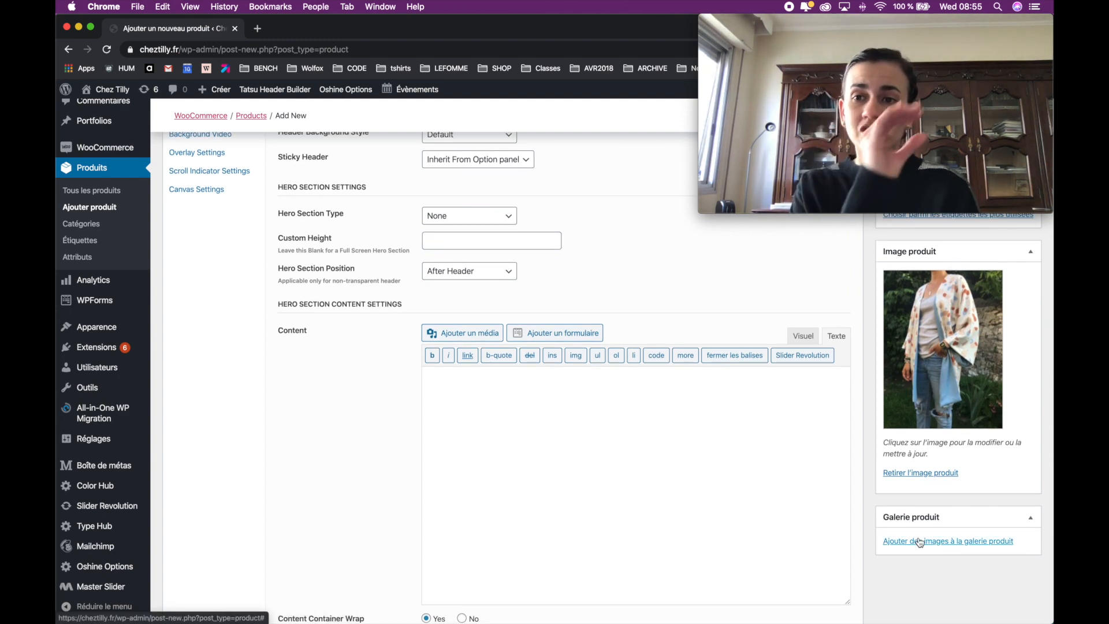
left_click(920, 541)
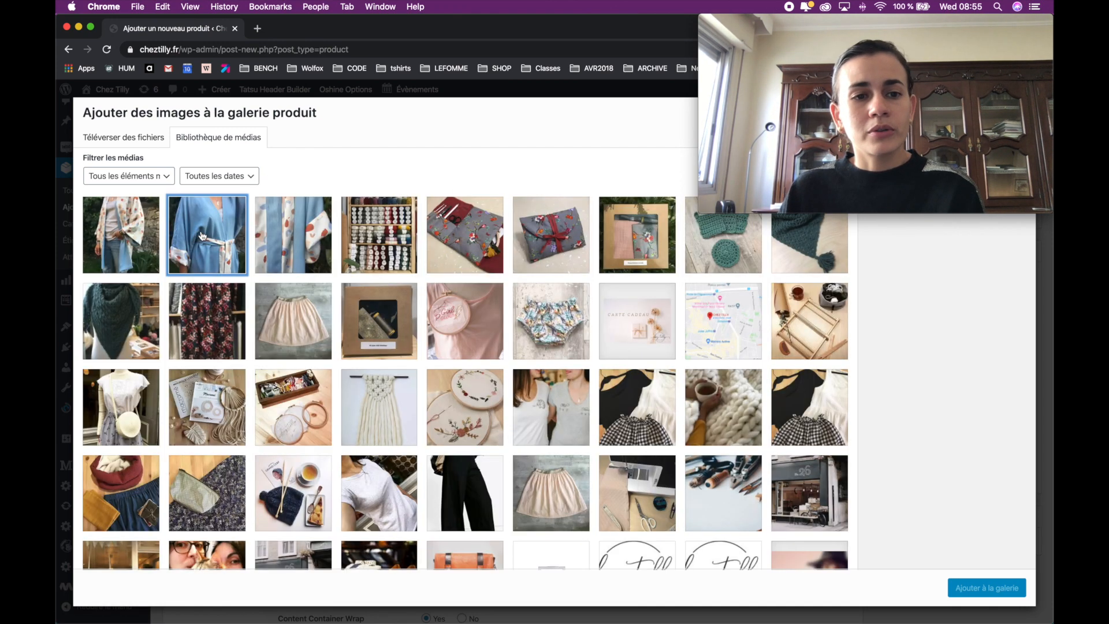
left_click(196, 235)
left_click(987, 587)
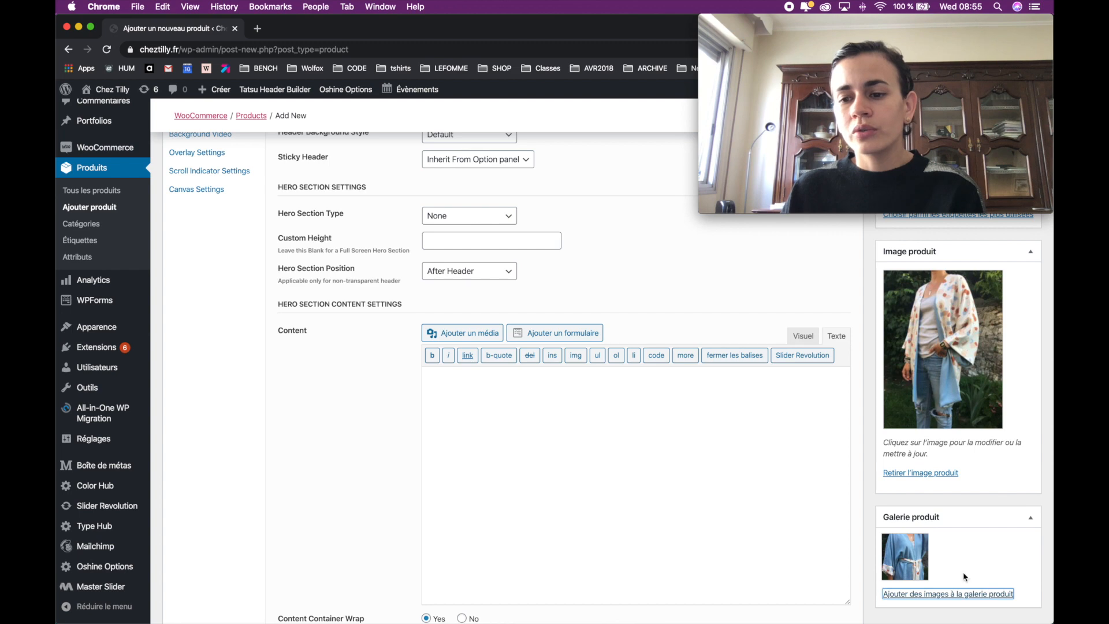
scroll(965, 577, "down", 1)
left_click(919, 544)
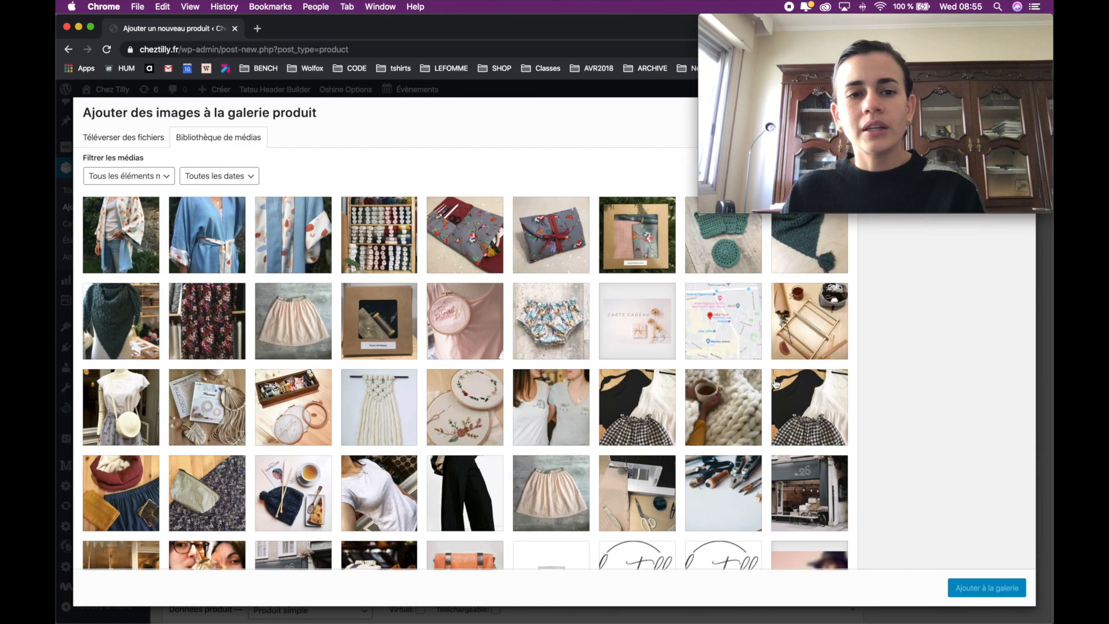
left_click(325, 234)
left_click(982, 589)
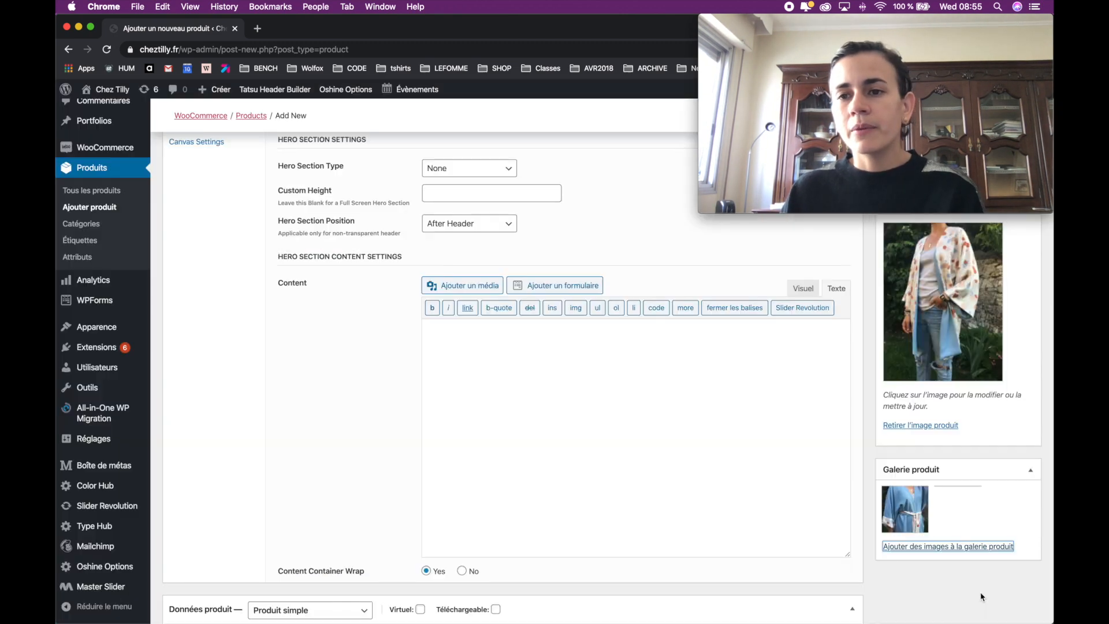
Step: Reorder the product gallery so the belted blue kimono photo comes after the floral close-up
mouse_move(913, 488)
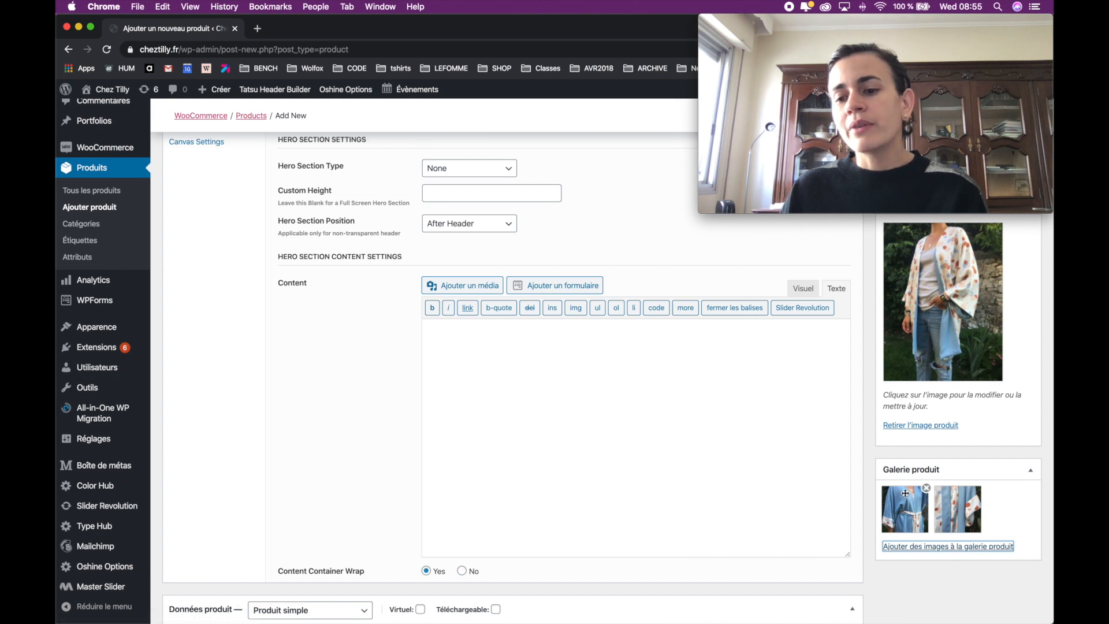
left_click_drag(911, 507, 989, 512)
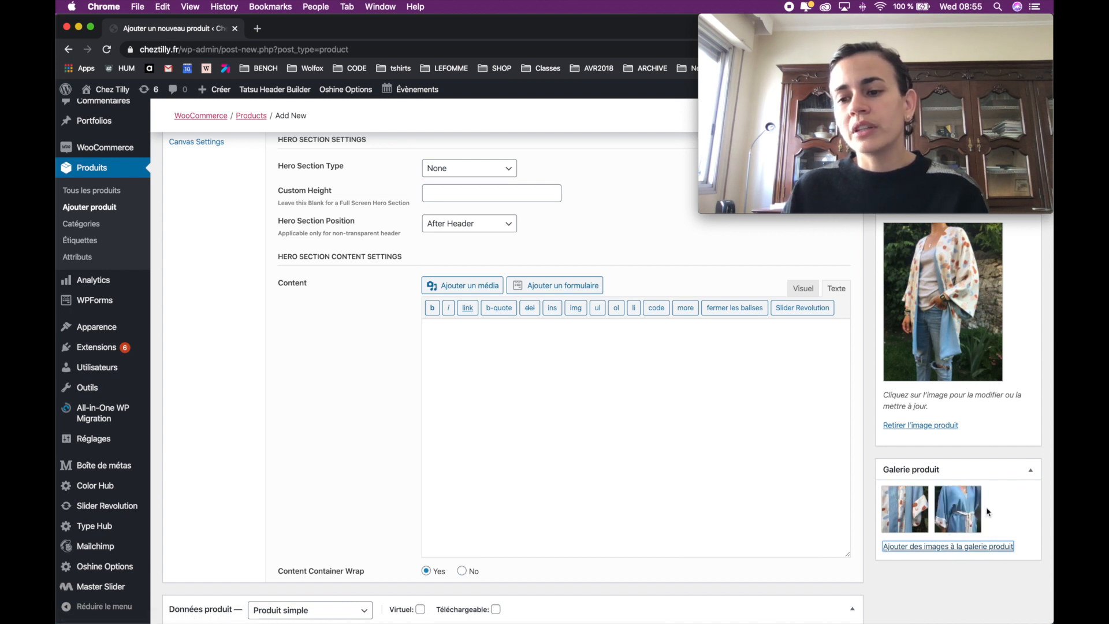
mouse_move(924, 503)
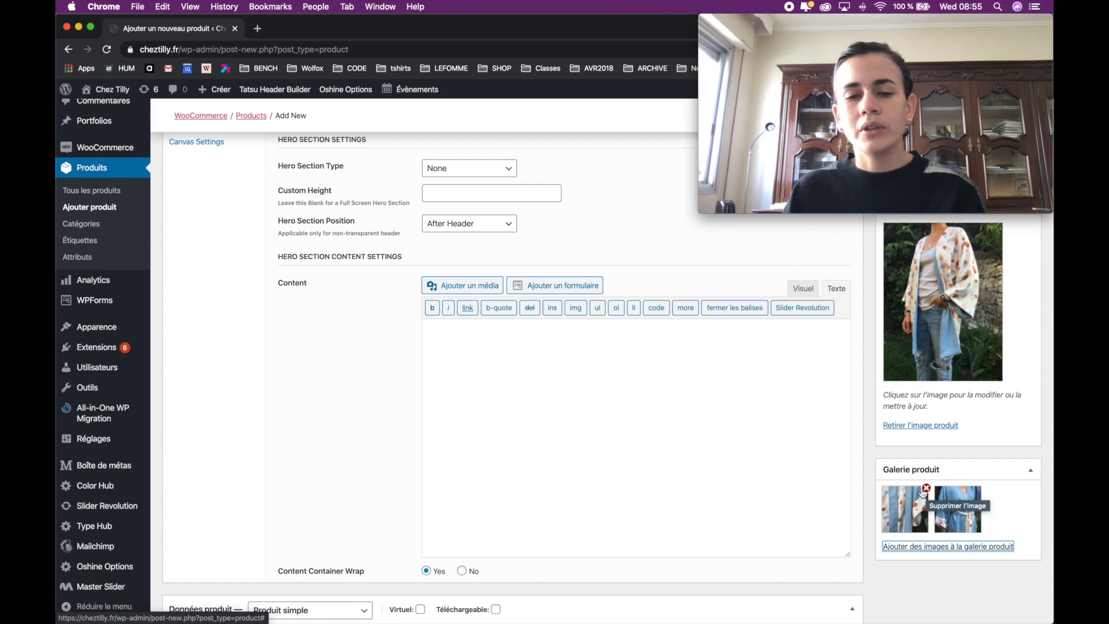
Step: Collapse the OSHINE Header Hero Section Options box above the product data
scroll(376, 377, "up", 5)
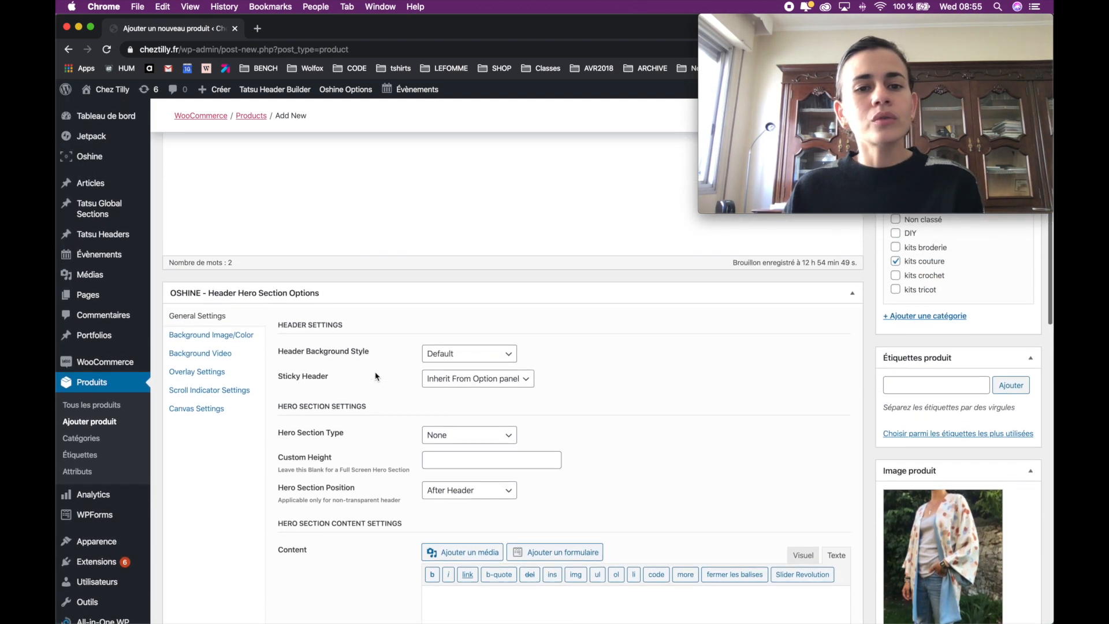
scroll(376, 376, "up", 5)
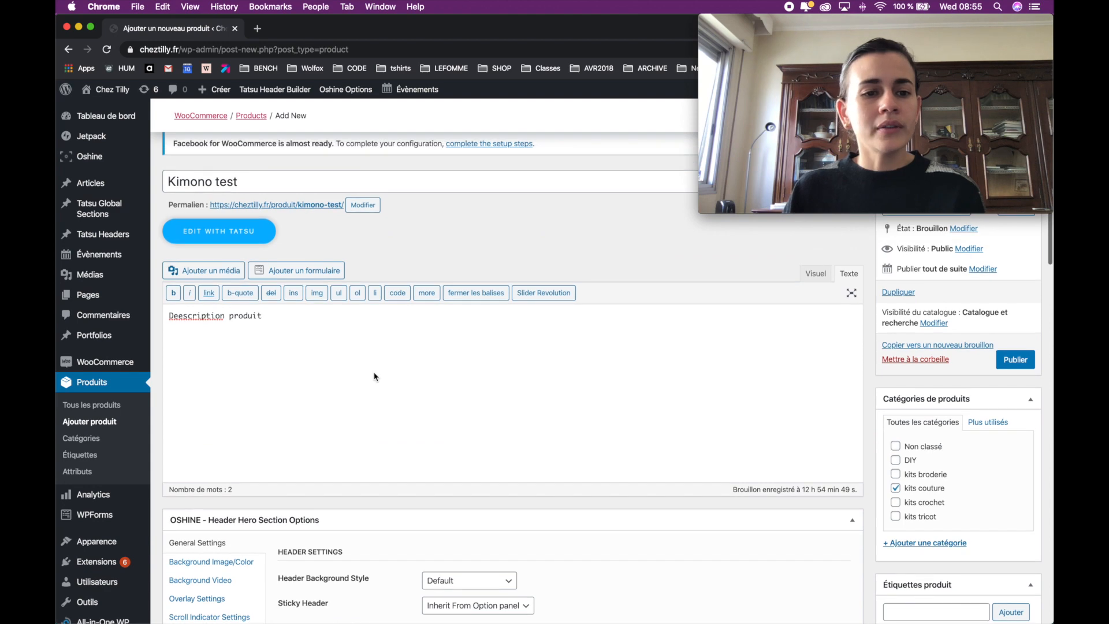
scroll(374, 377, "down", 5)
scroll(375, 377, "down", 3)
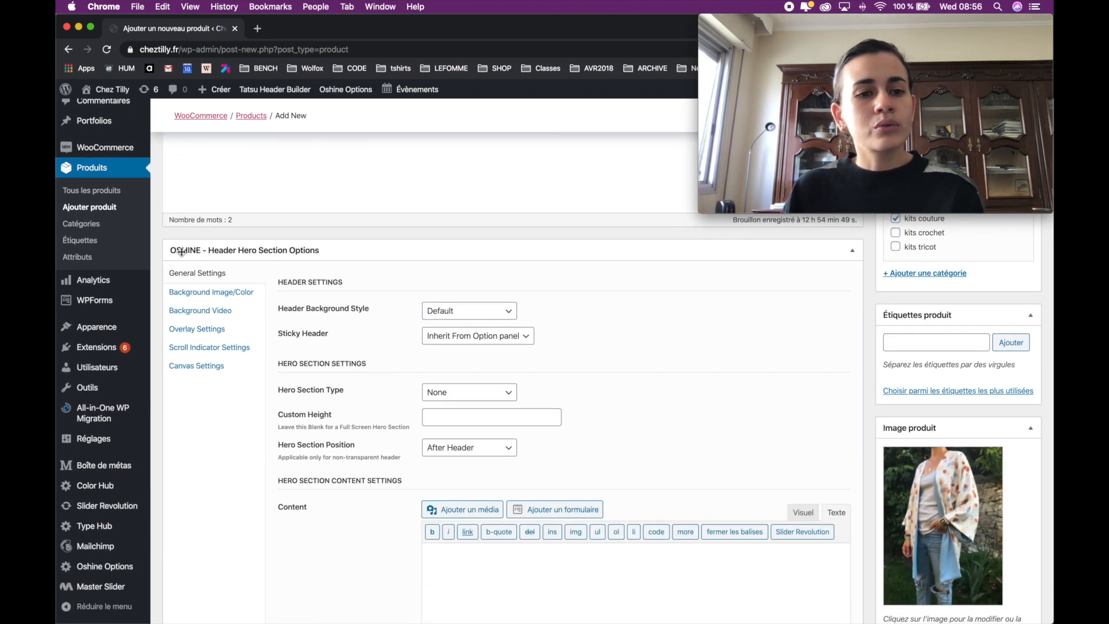
left_click(260, 250)
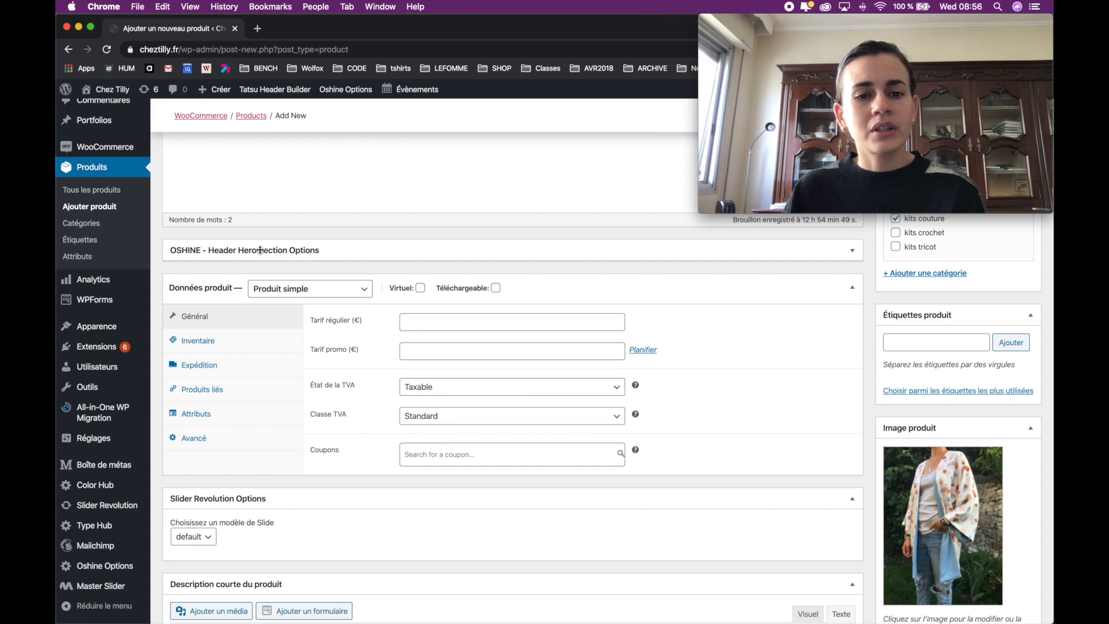
scroll(260, 250, "down", 1)
left_click(336, 218)
left_click(336, 218)
left_click(336, 218)
left_click(336, 218)
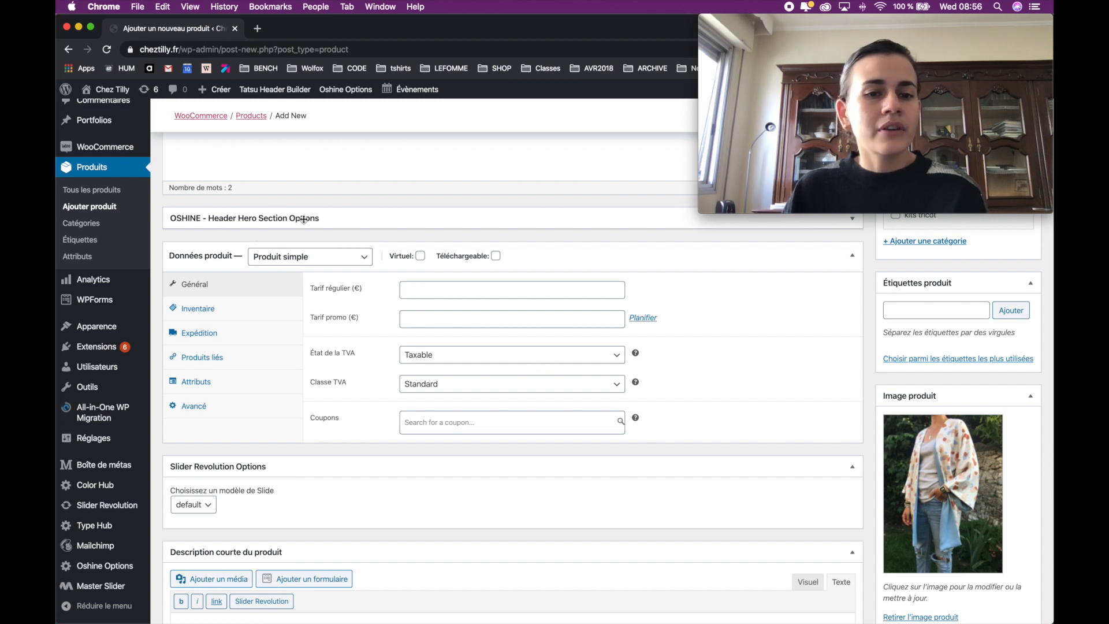
Step: Set the product type in the product data to "Produit variable"
scroll(304, 220, "down", 1)
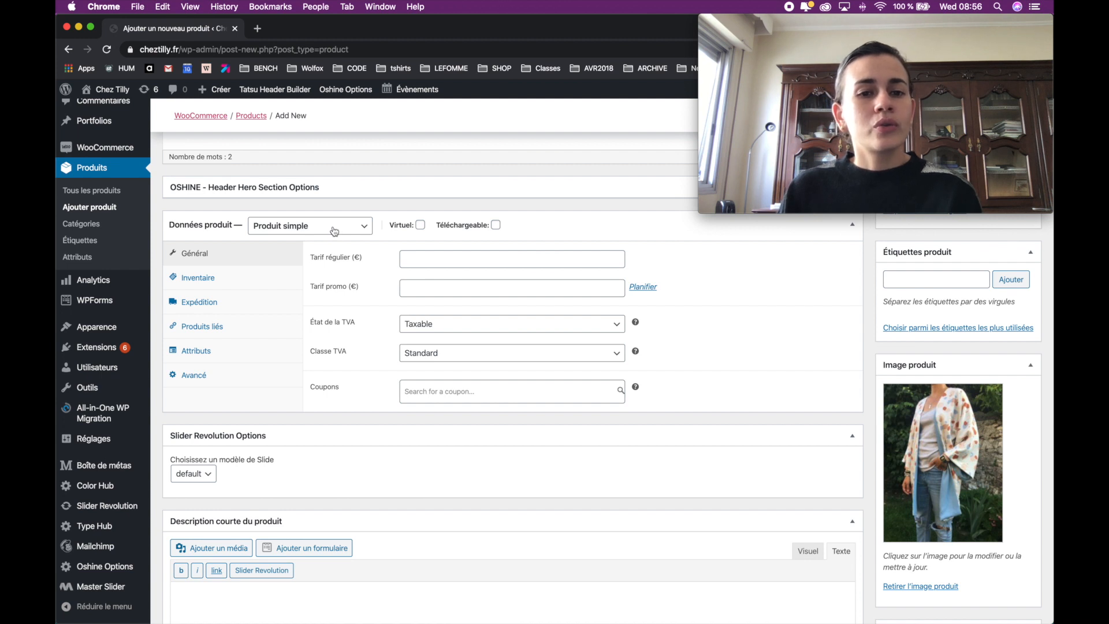
mouse_move(486, 227)
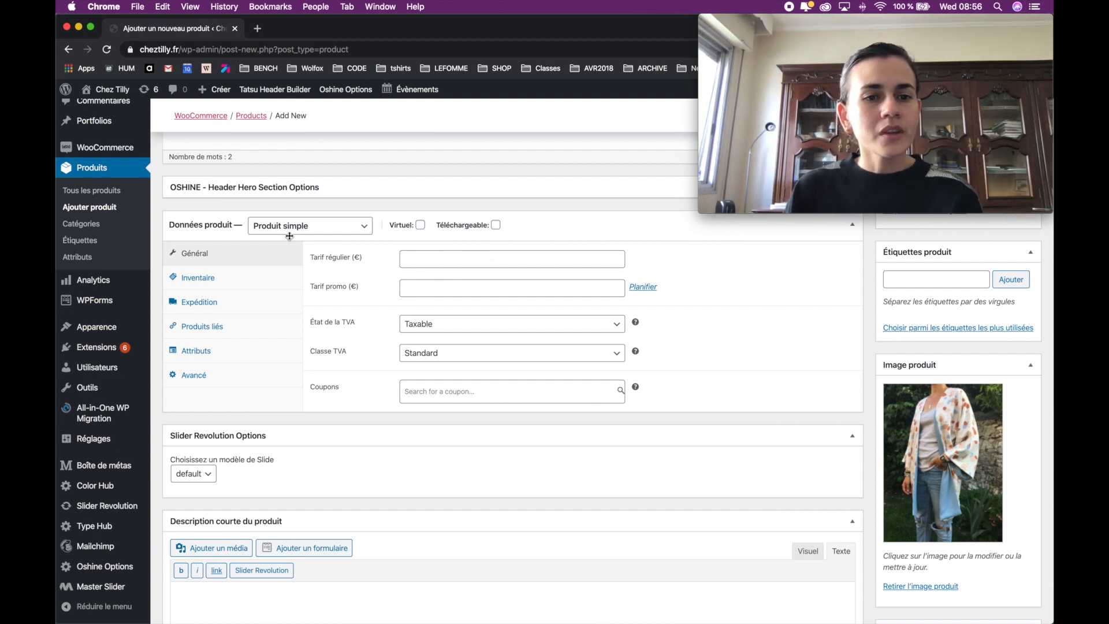
left_click(364, 232)
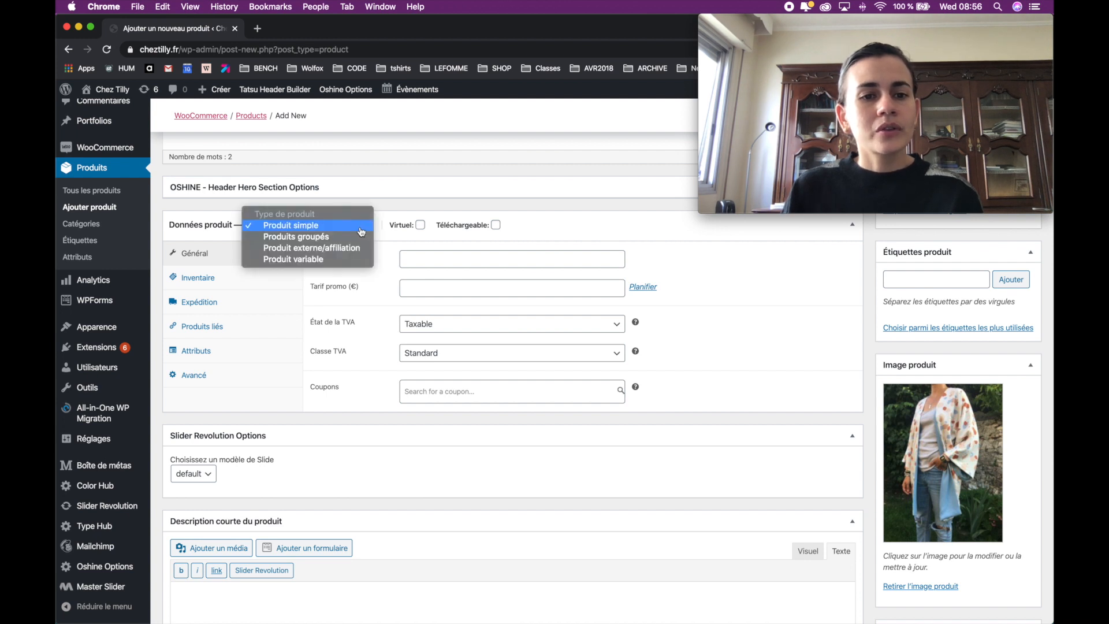
left_click(296, 260)
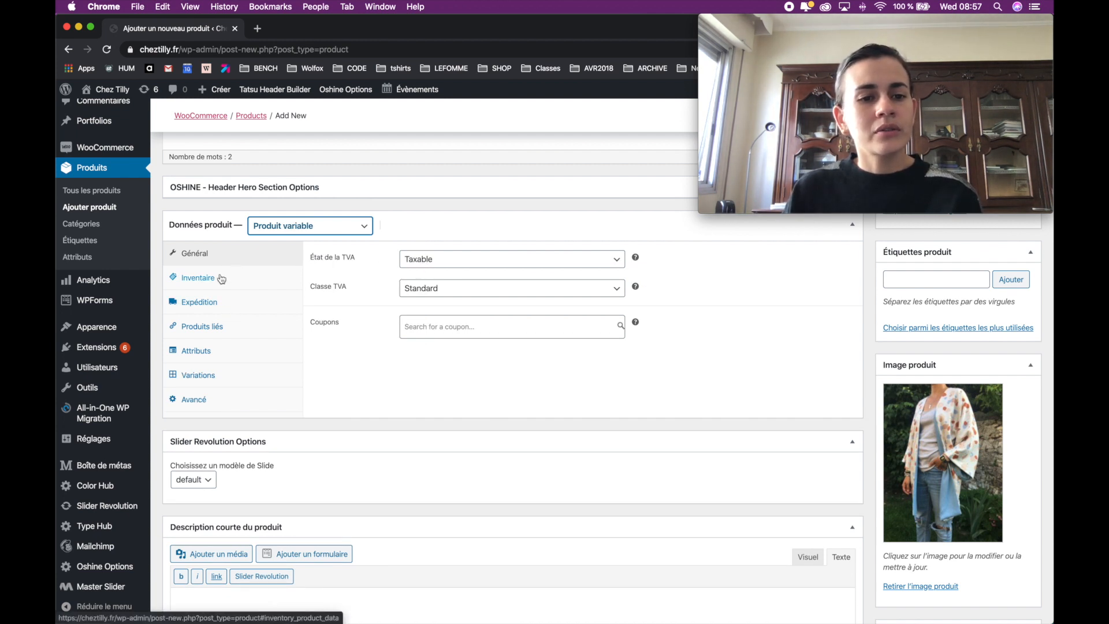
Step: Add a new custom product attribute ("Attribut personnalisé du produit") to the product data
left_click(196, 351)
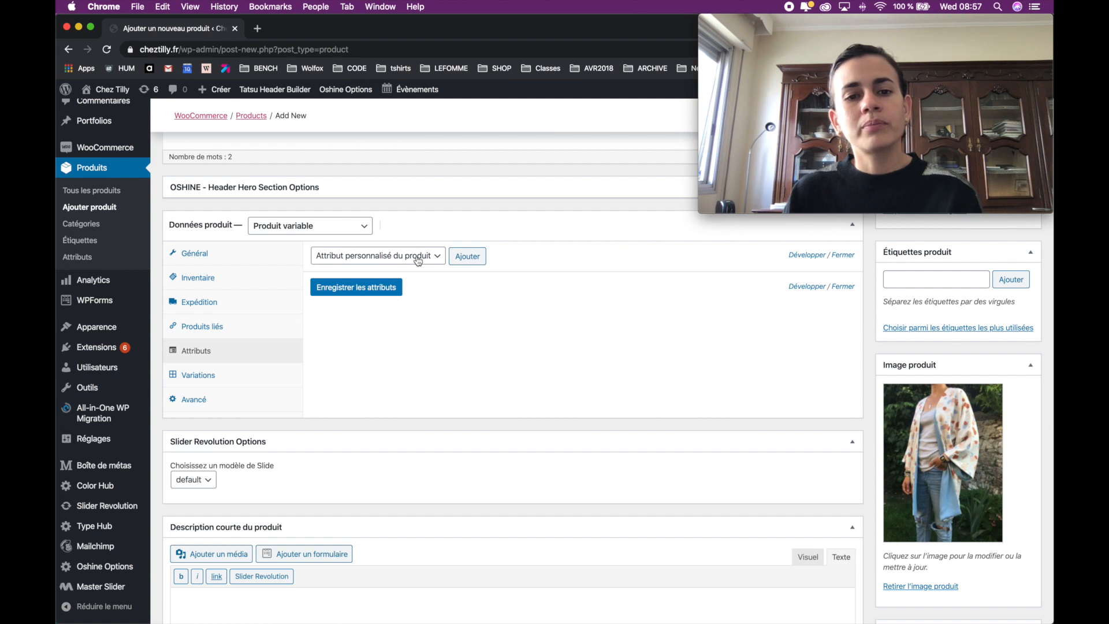
left_click(443, 257)
left_click(522, 260)
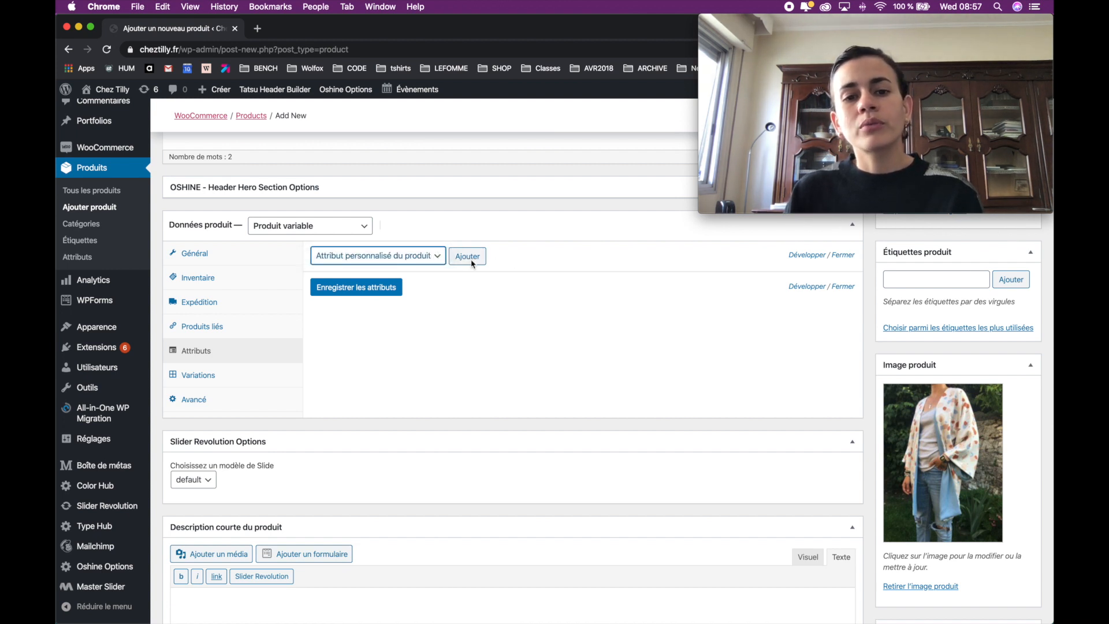
left_click(434, 256)
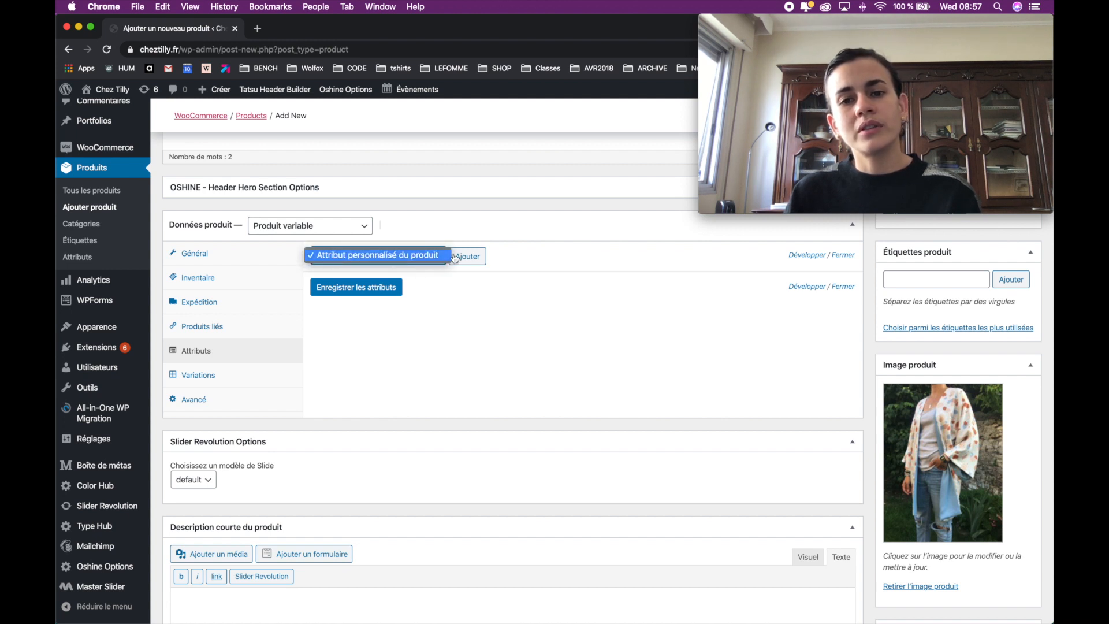
left_click(549, 260)
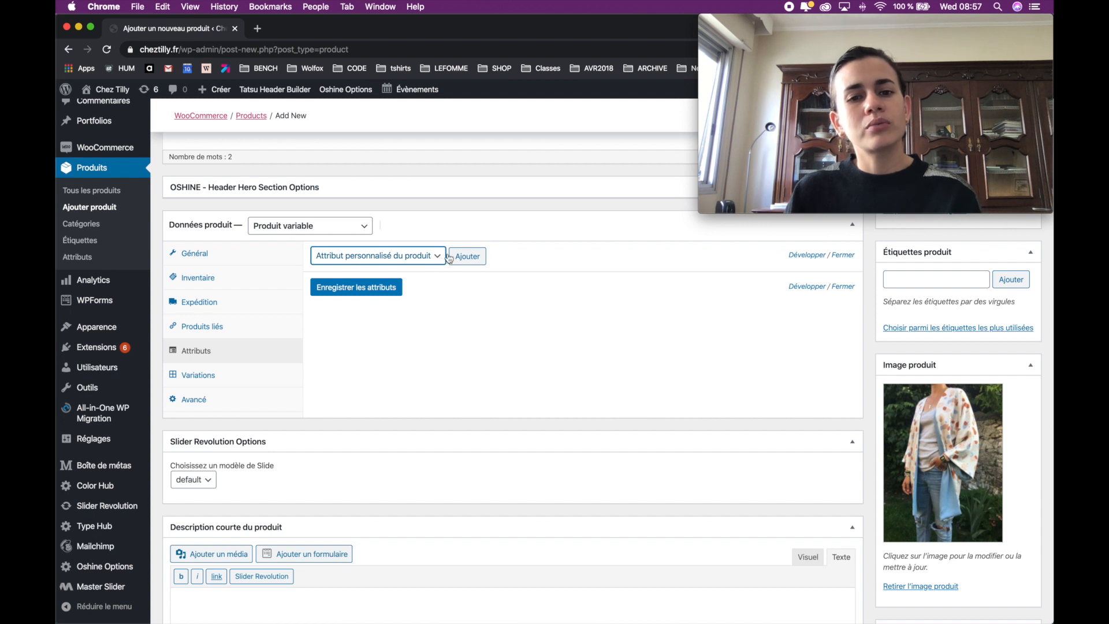
left_click(469, 256)
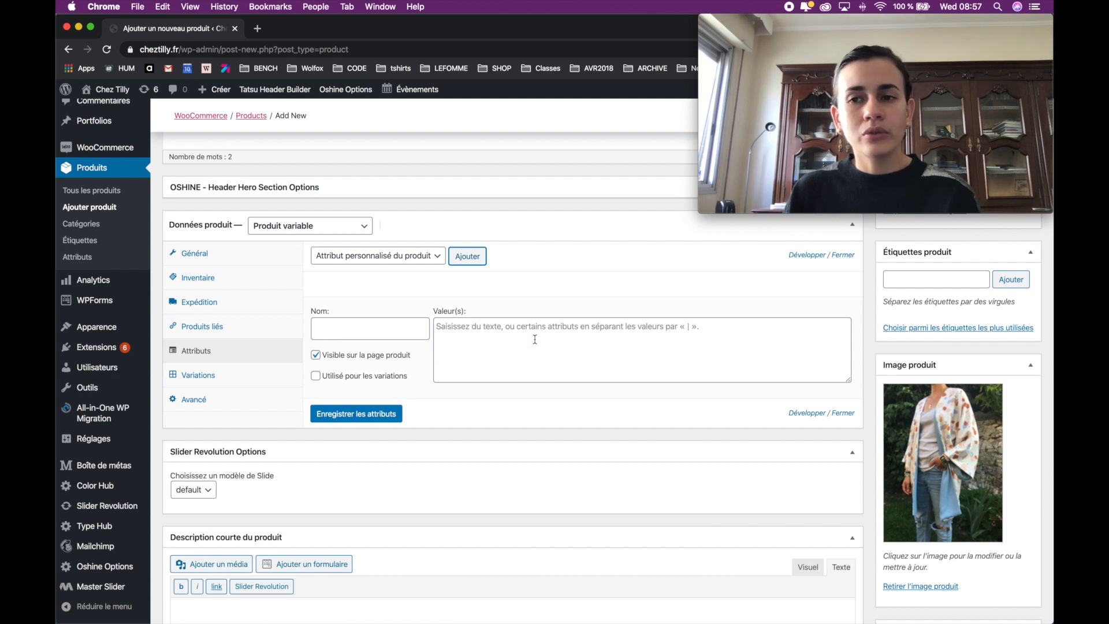
Step: Name the new attribute "Longueur" and give it the values "Courte | Genou | Longue"
left_click(400, 330)
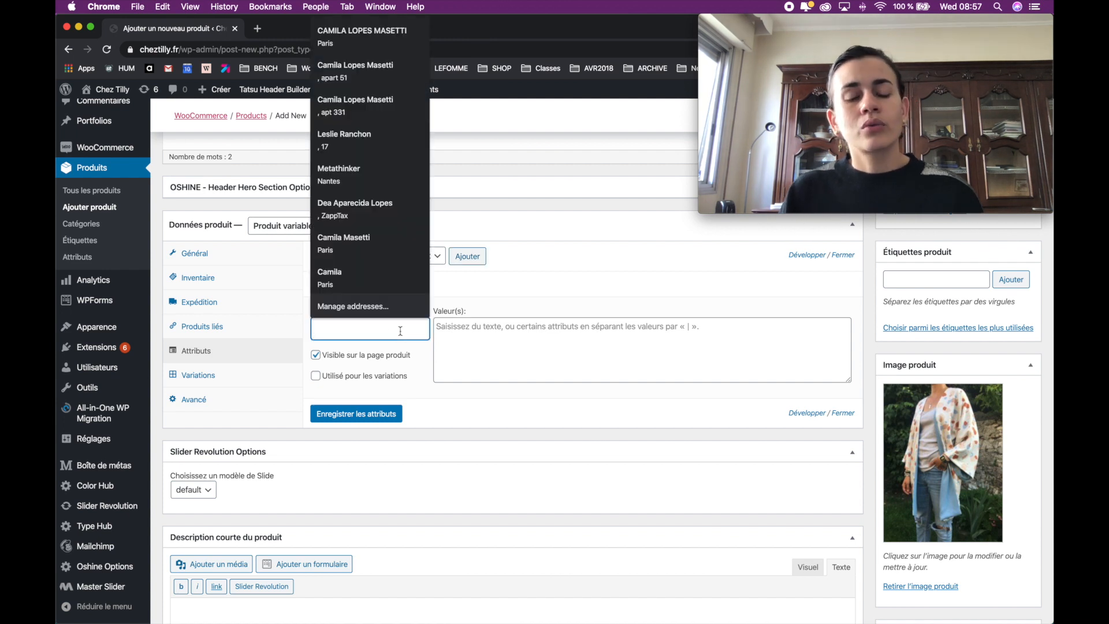
type("Longueur")
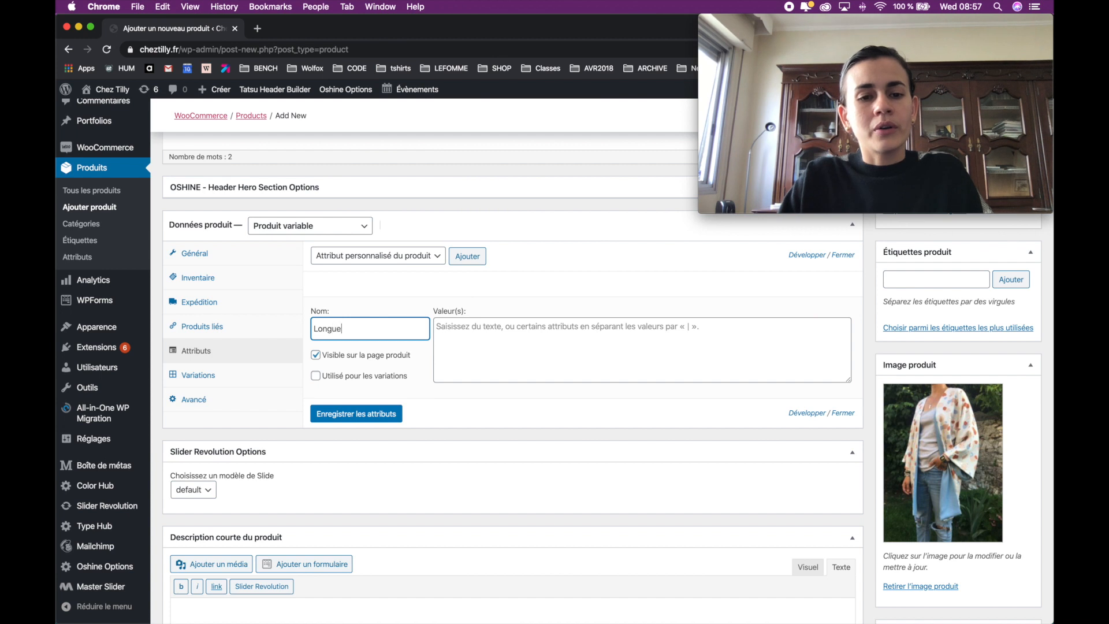
left_click(541, 332)
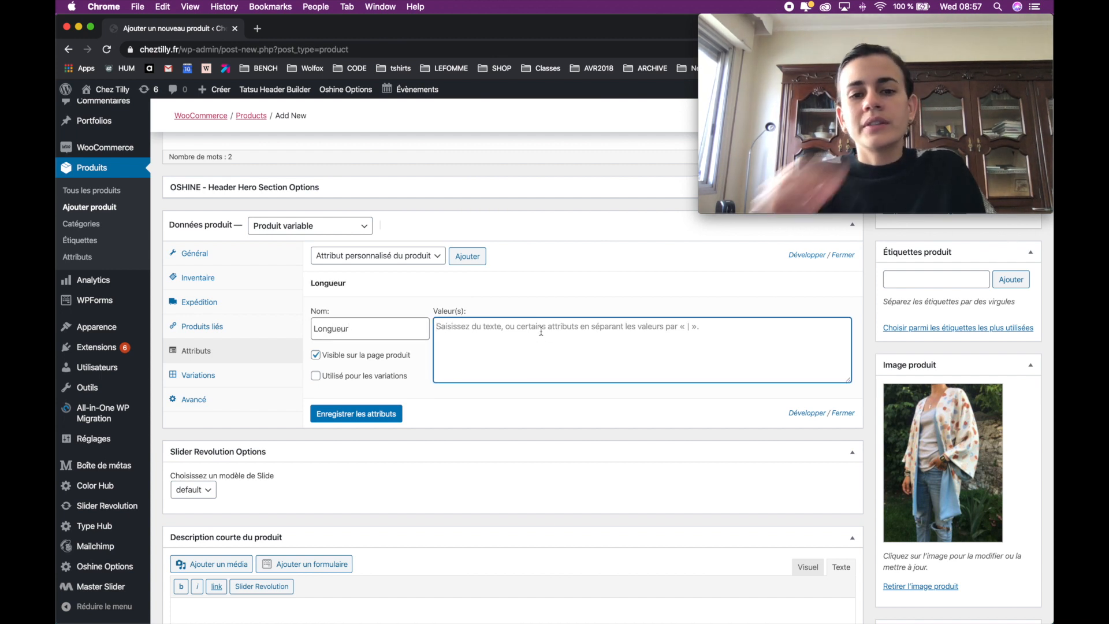
type("Courte")
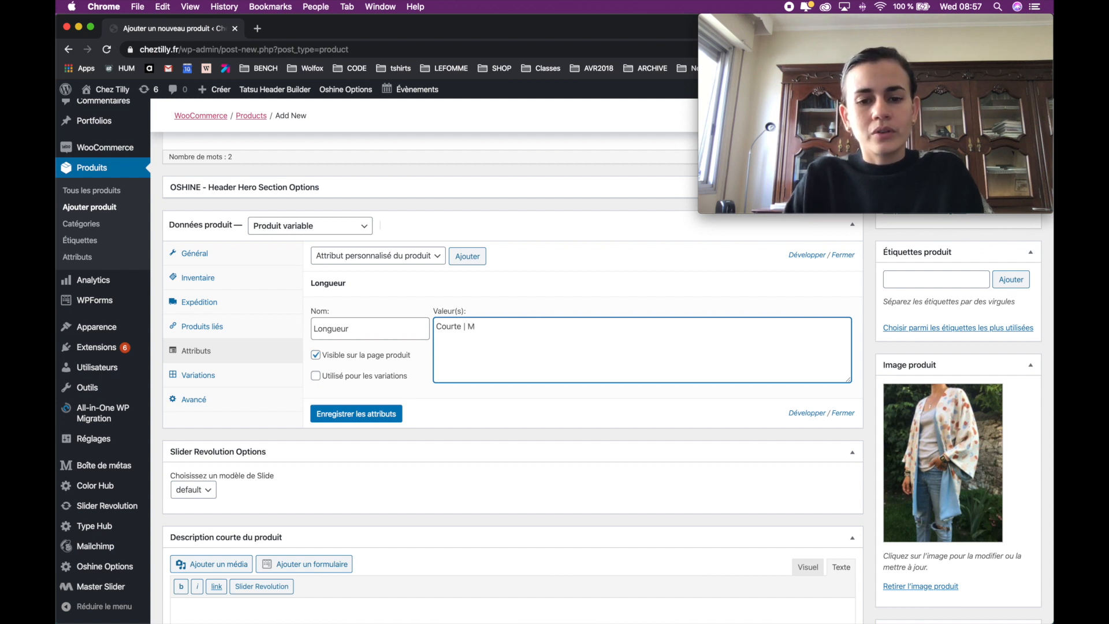
type("| Genou")
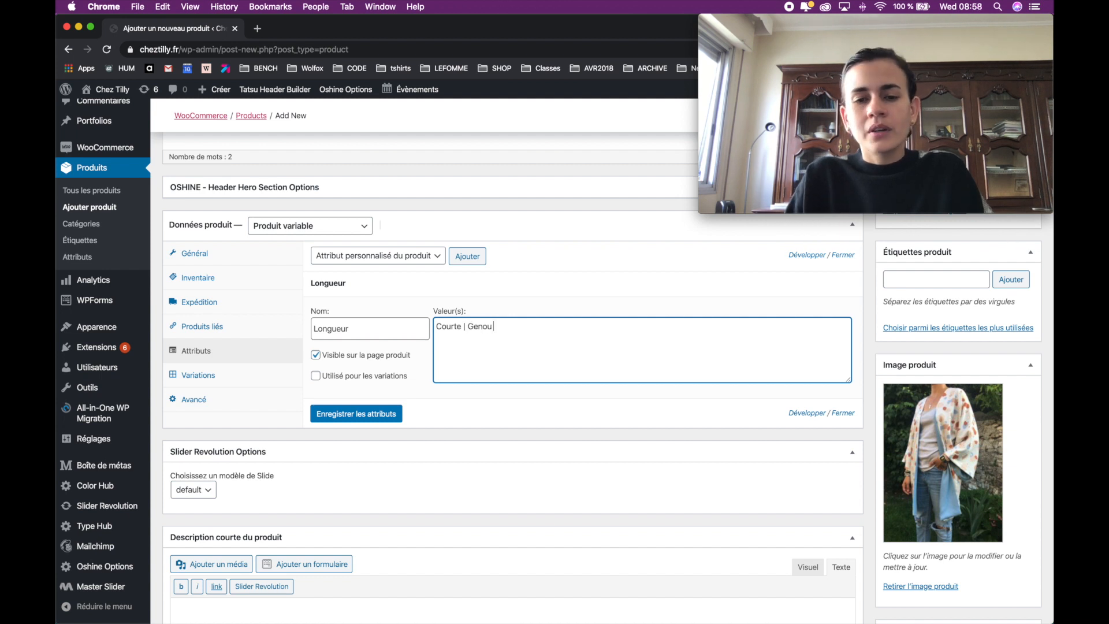
type(" | Longue")
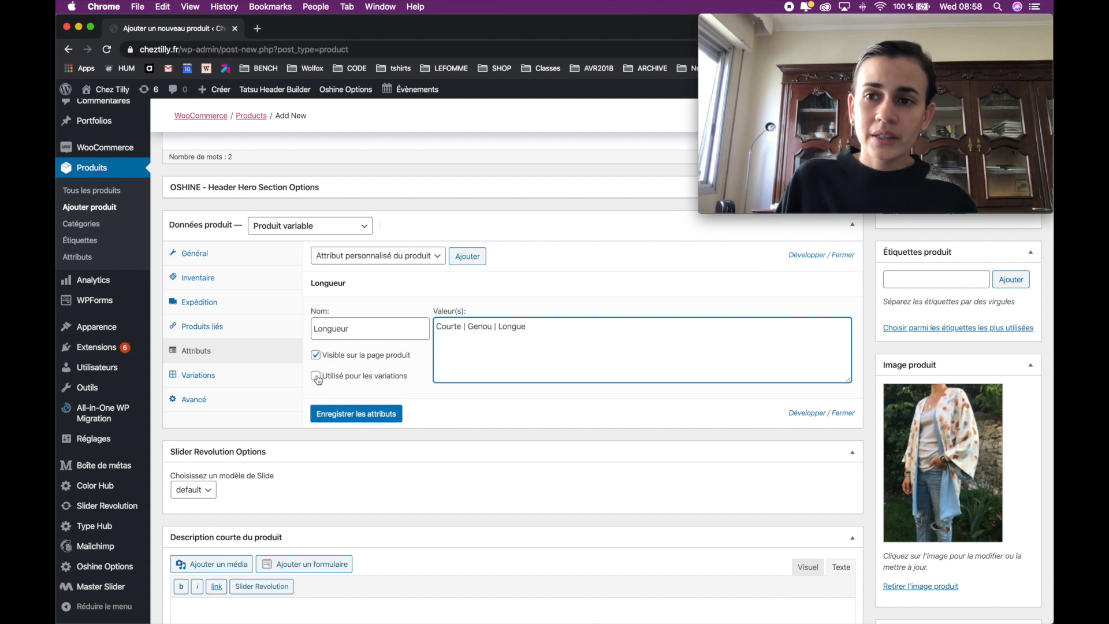
Step: Enable the Longueur attribute for use in variations and save the attributes
left_click(316, 376)
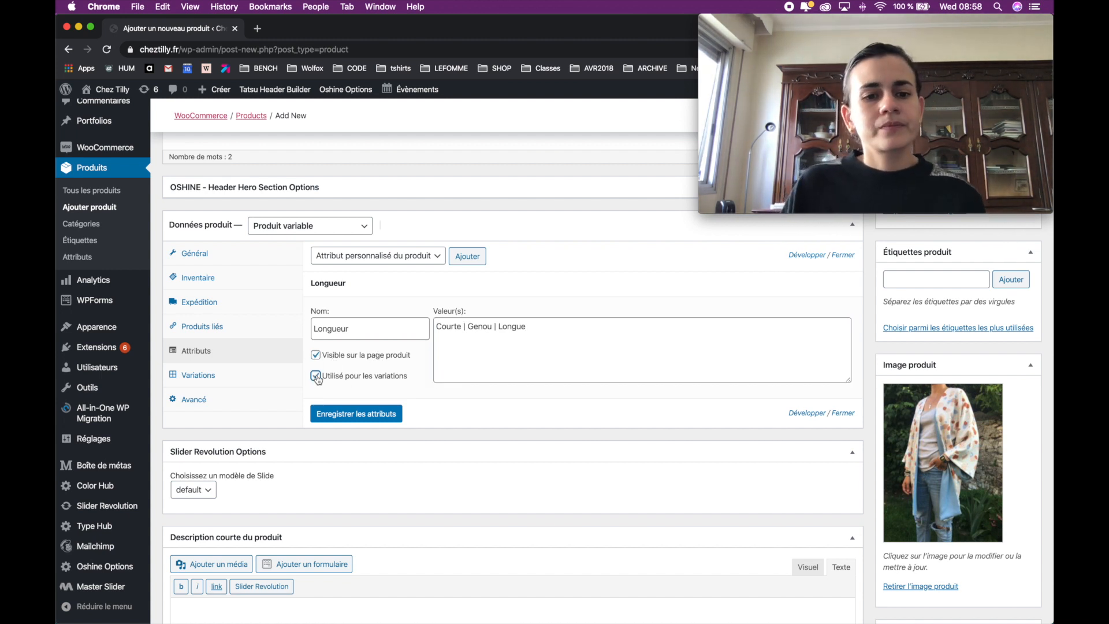
left_click(335, 415)
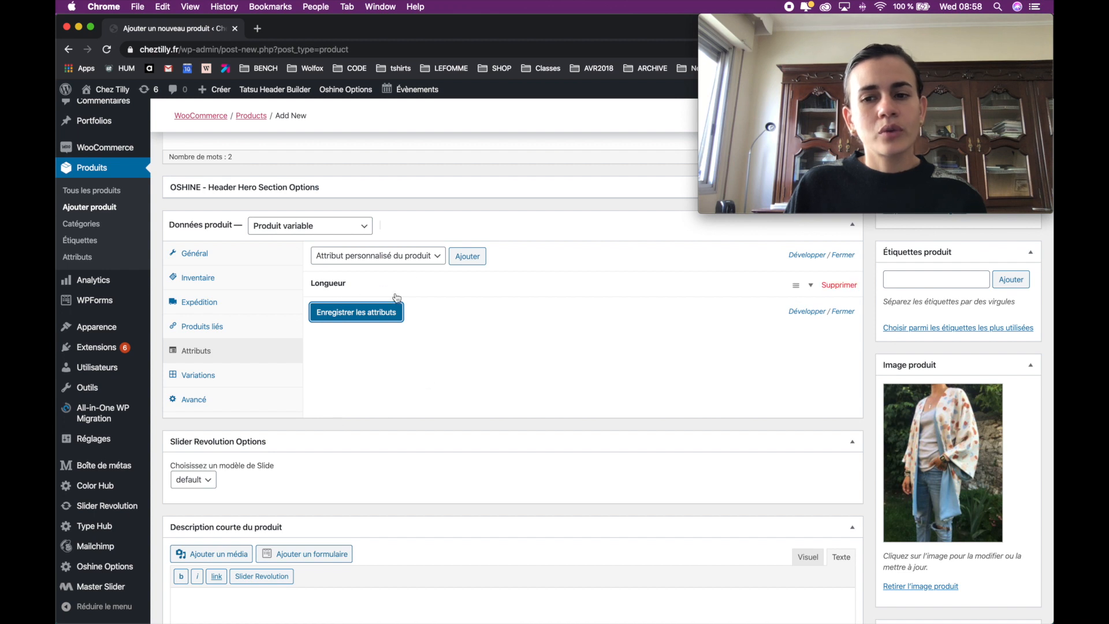
left_click(357, 312)
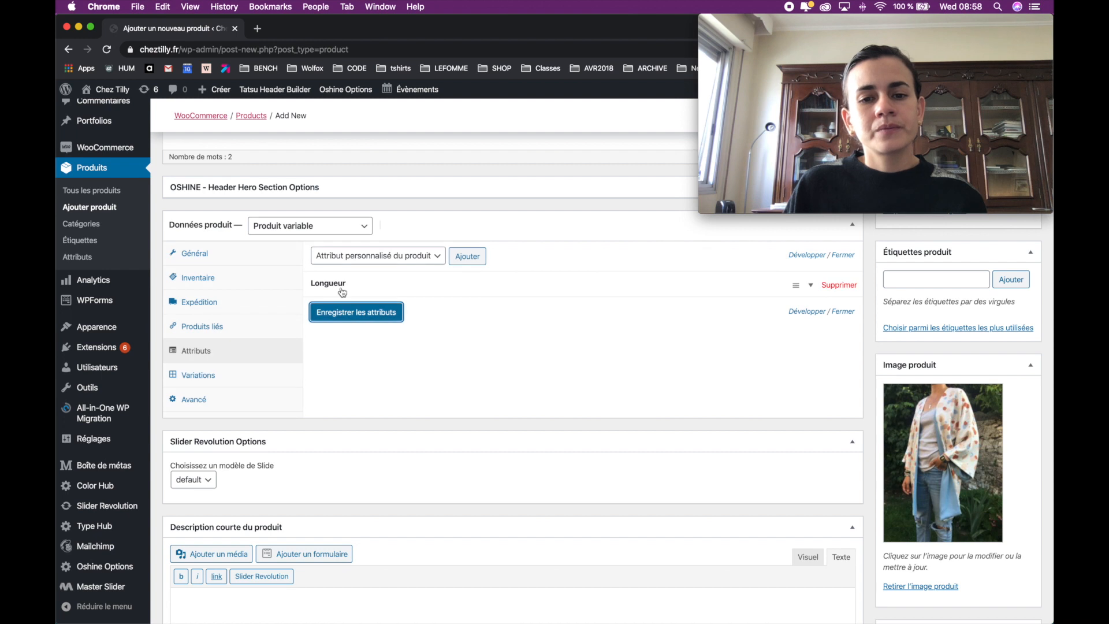
Step: Create the product variations for all attributes and confirm their generation
left_click(216, 383)
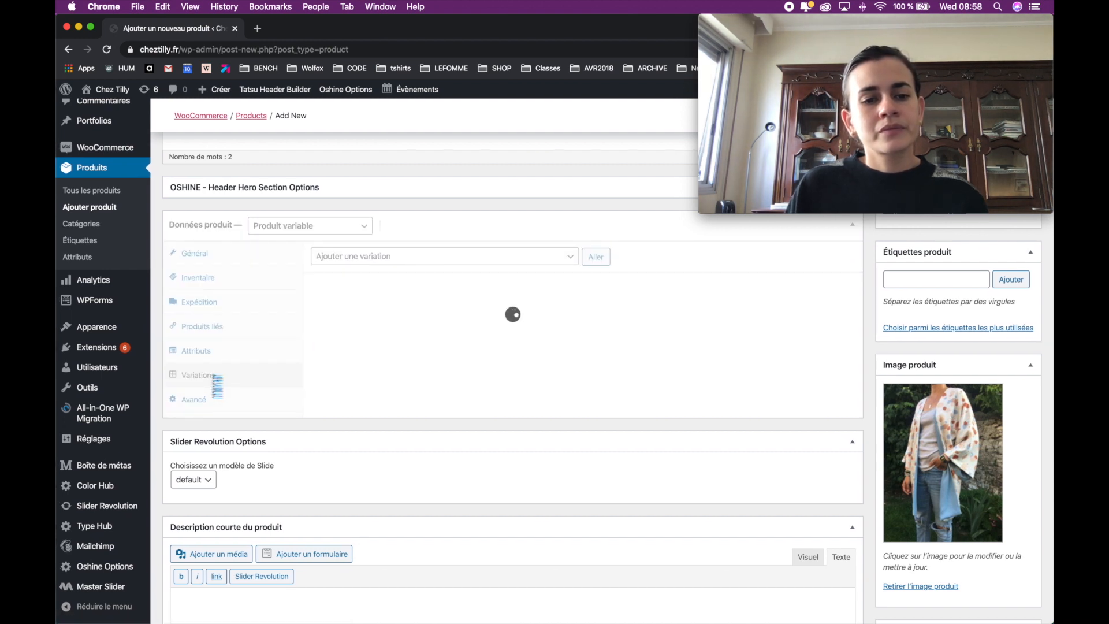
left_click(570, 258)
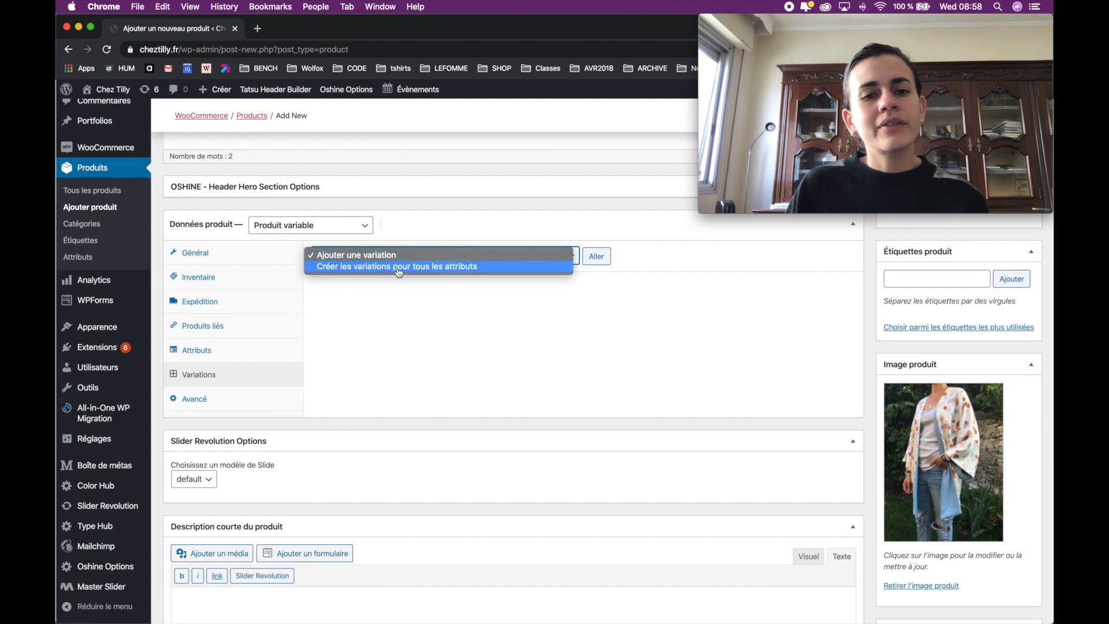
left_click(454, 268)
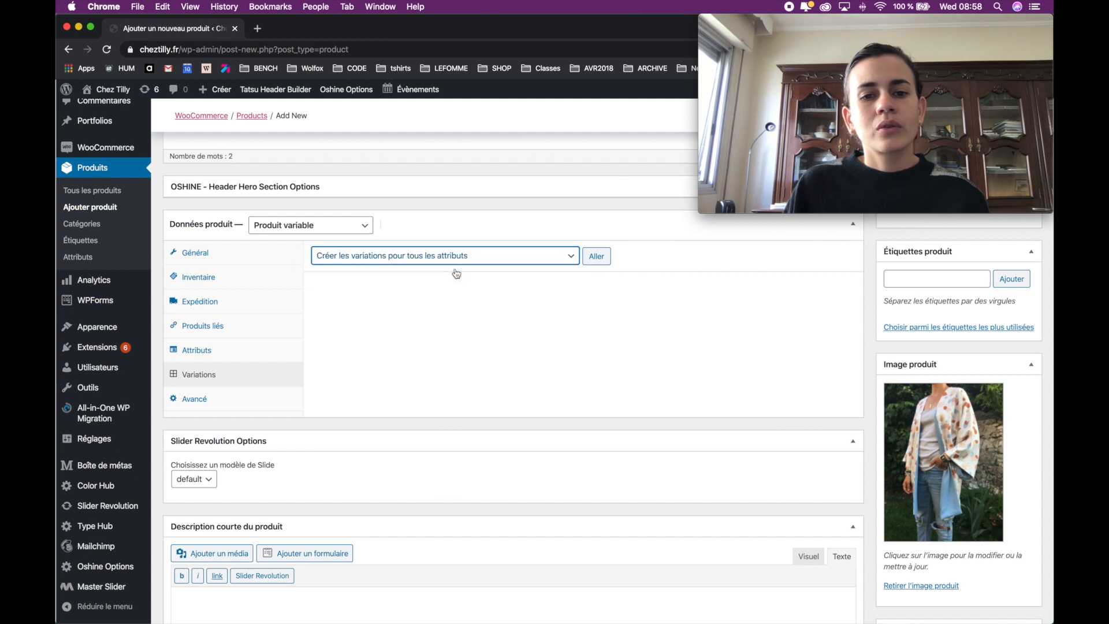
left_click(597, 257)
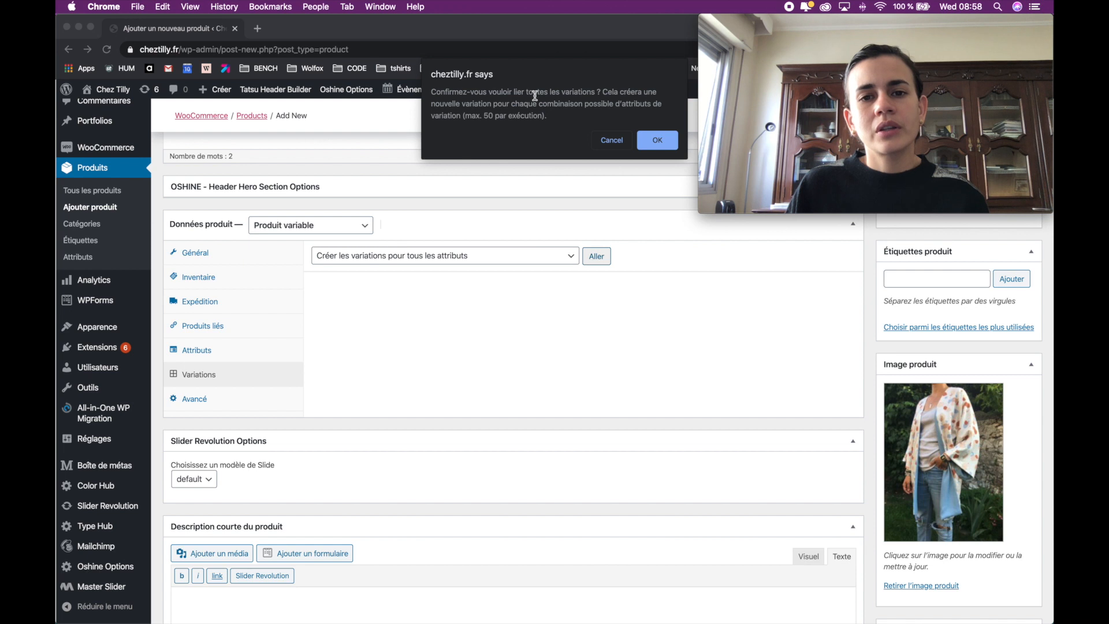
left_click(659, 141)
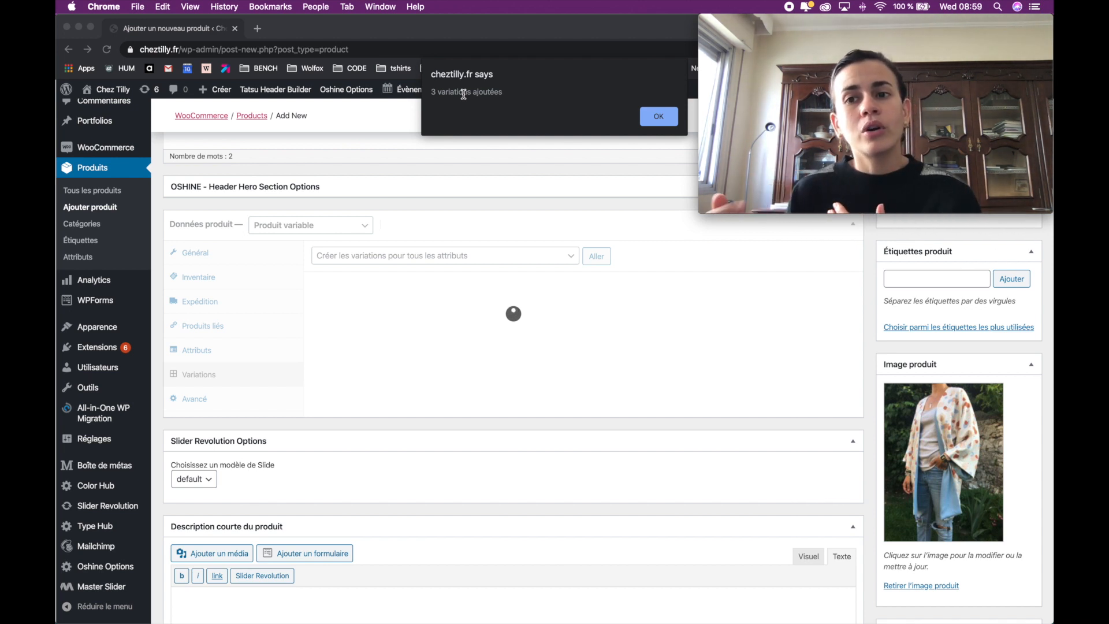
left_click(660, 117)
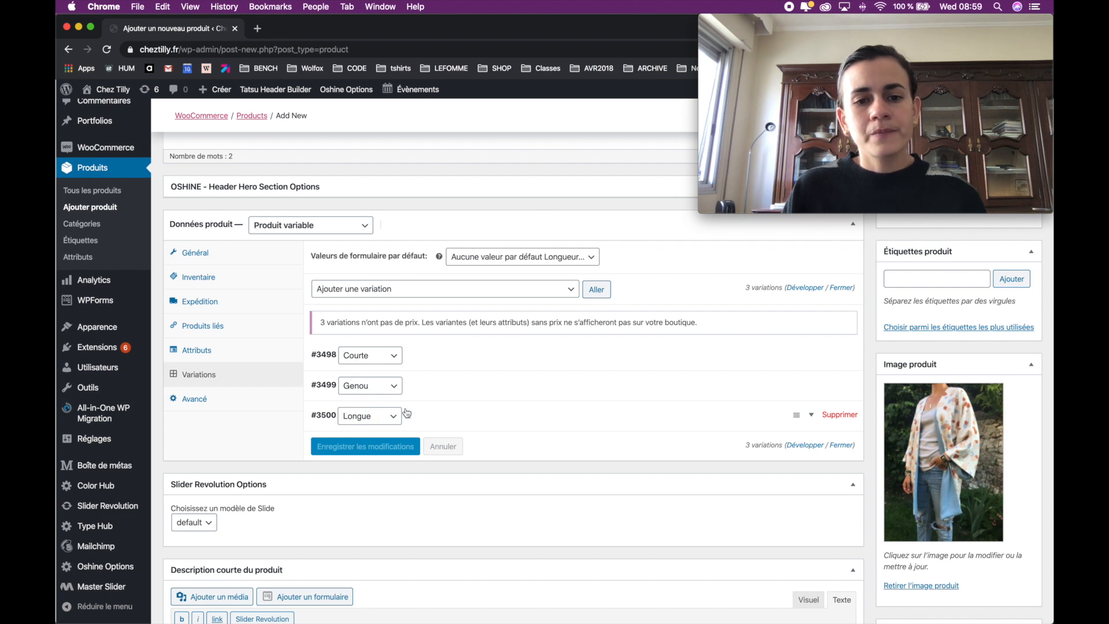
Step: Set the image of the Courte variation to the black palazzo trousers photo, Atelier-pantalon-palazzo.jpg, from the media library
left_click(564, 359)
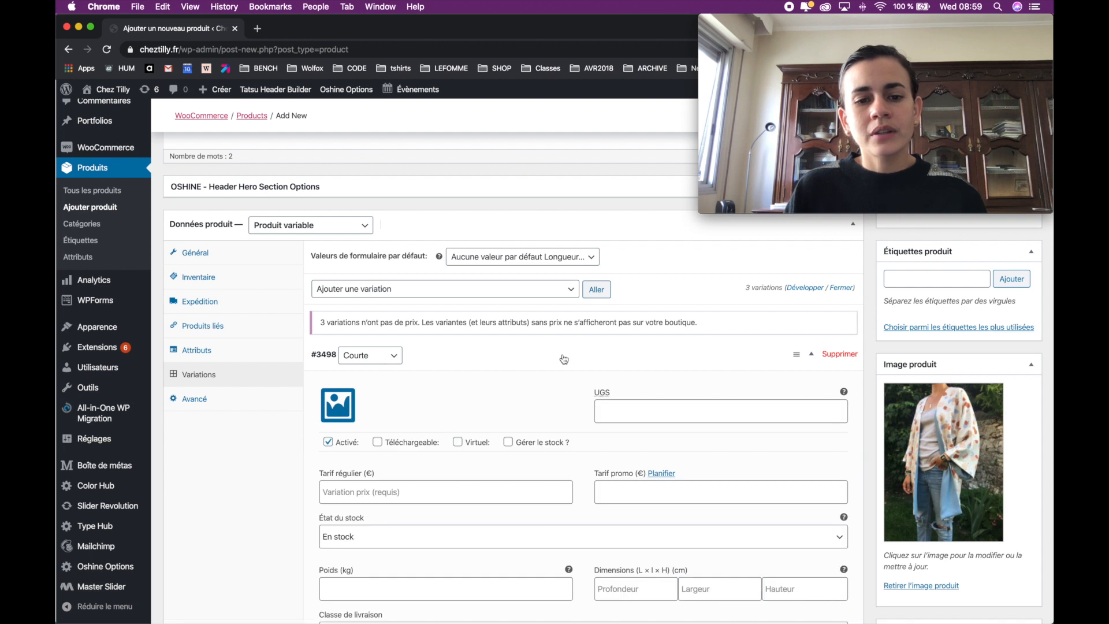
scroll(564, 359, "down", 5)
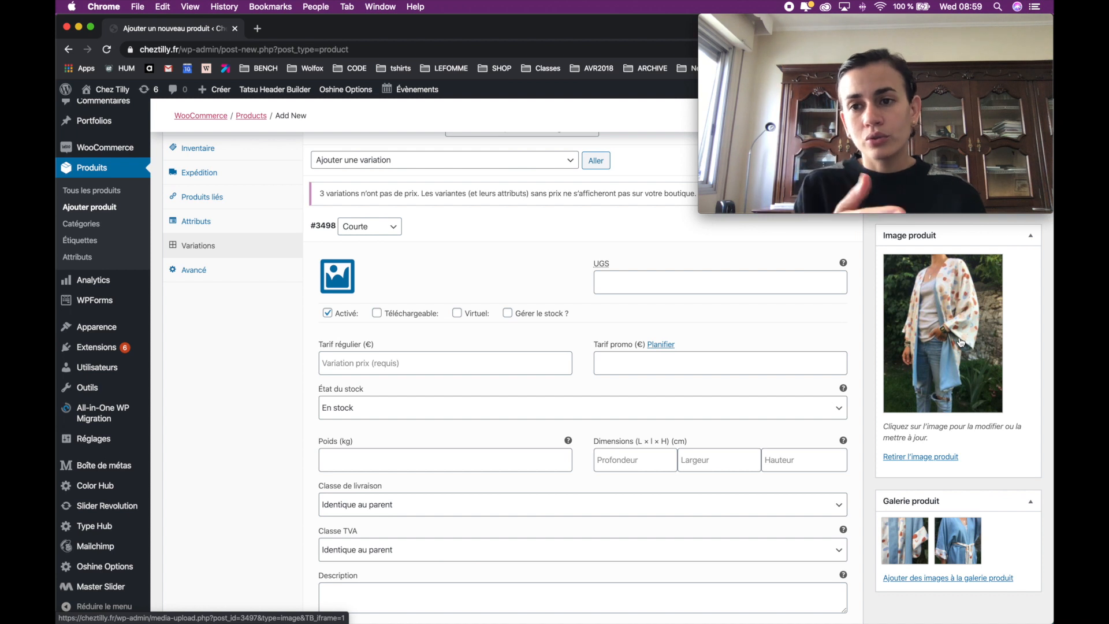
left_click(335, 274)
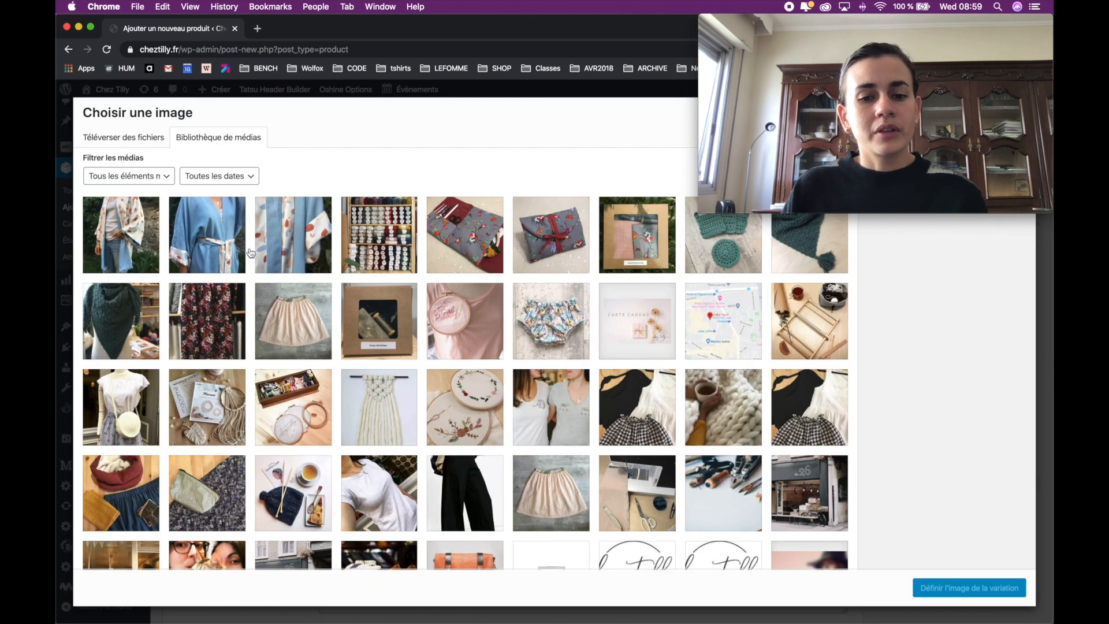
left_click(458, 483)
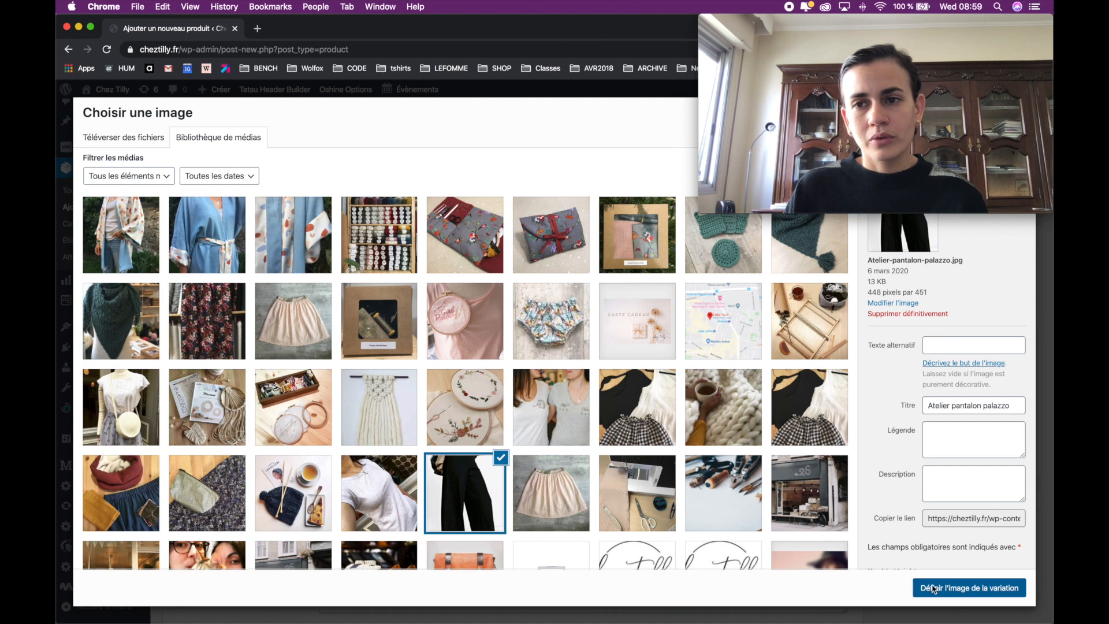
left_click(934, 589)
Step: Enable stock management for the Courte variation and set its stock quantity to 10
scroll(396, 312, "down", 1)
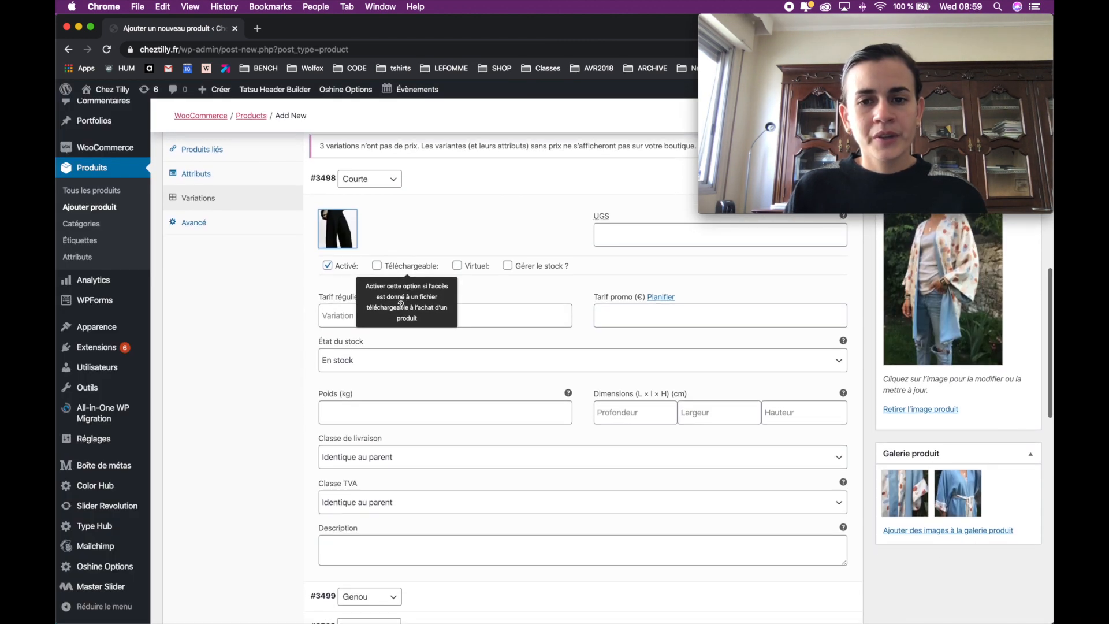
left_click(364, 314)
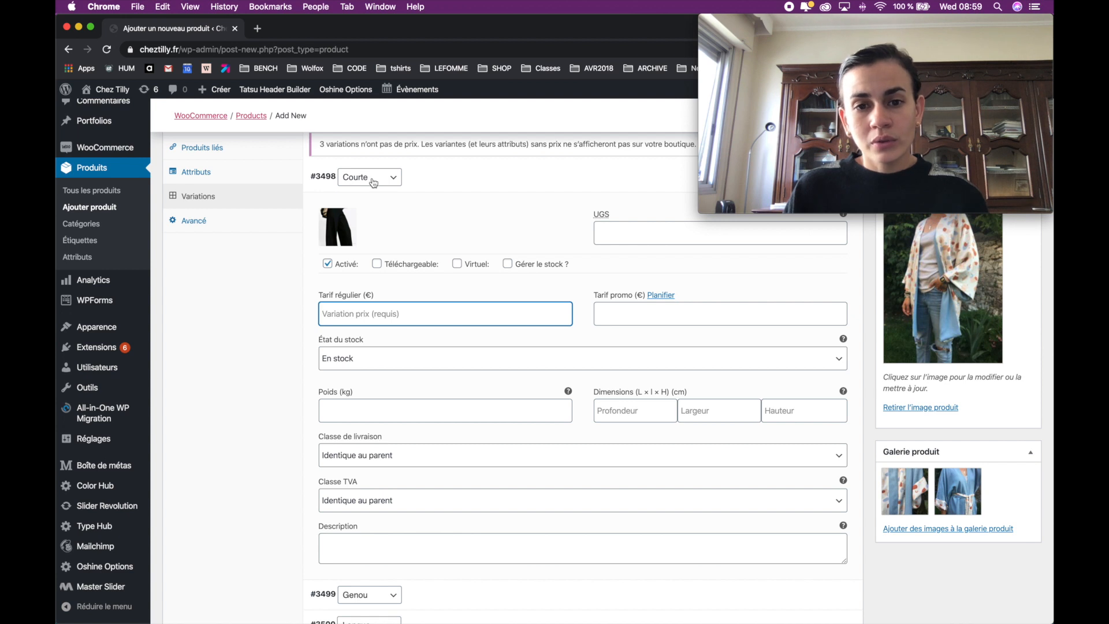
mouse_move(514, 267)
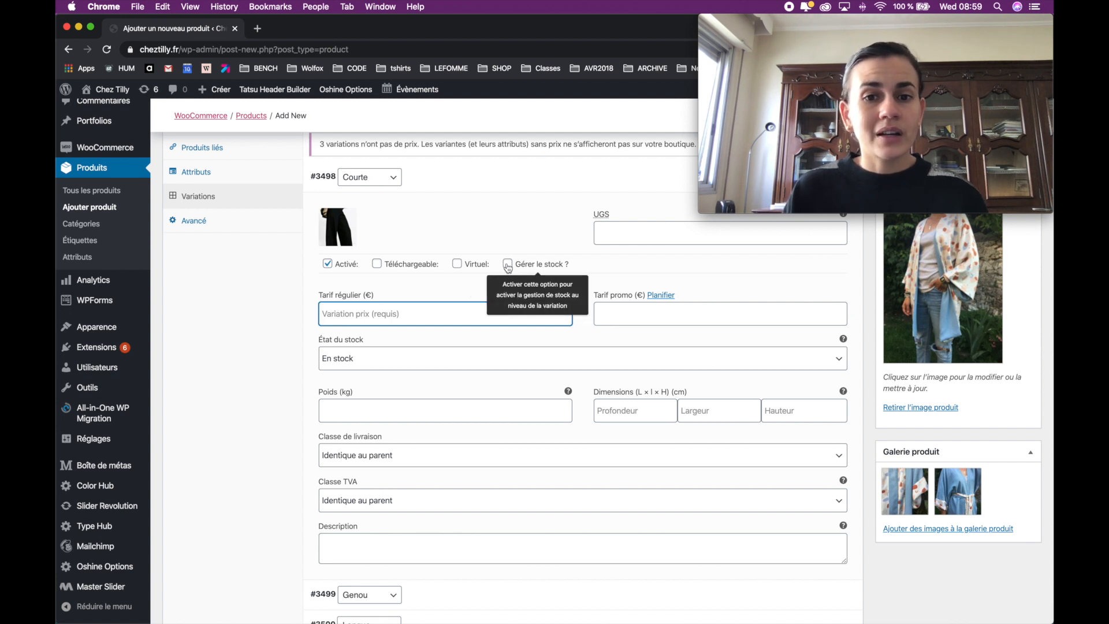
left_click(508, 265)
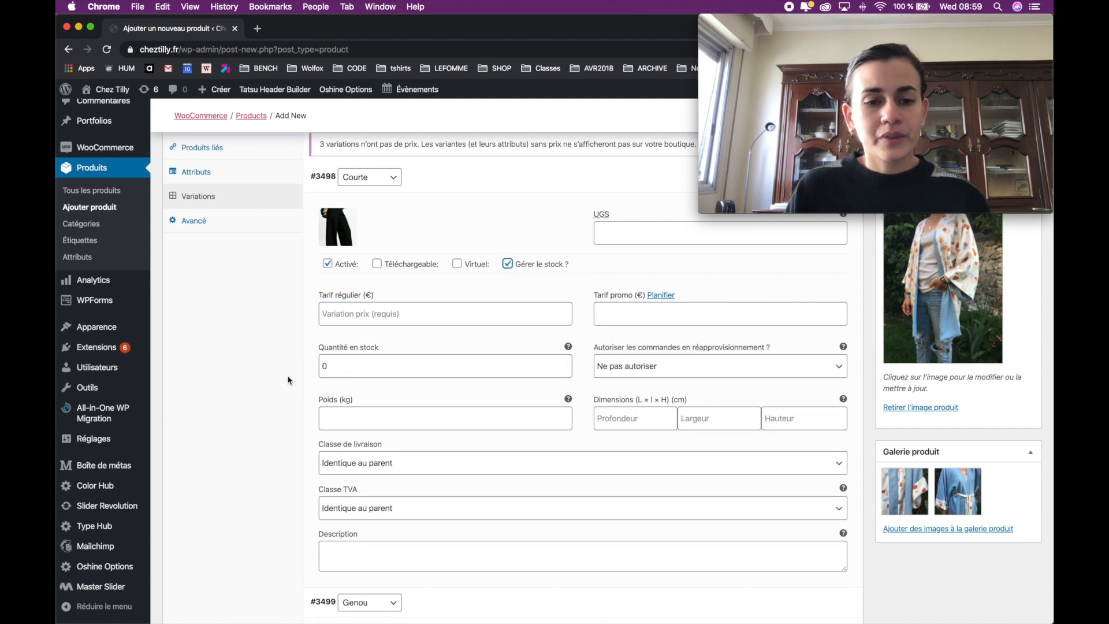
left_click(322, 366)
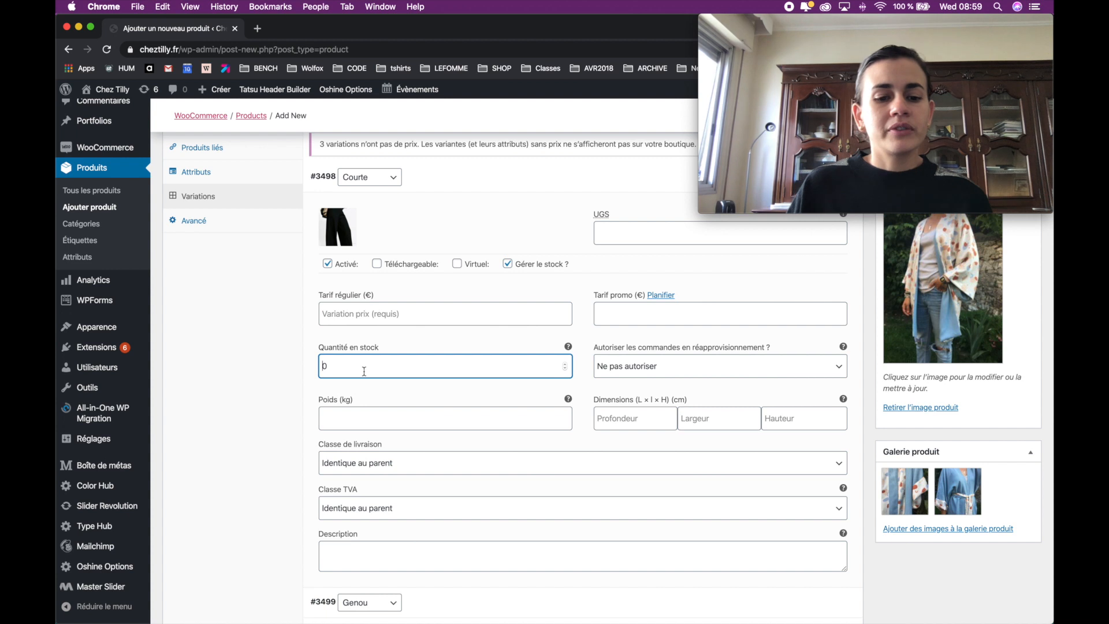
type("1")
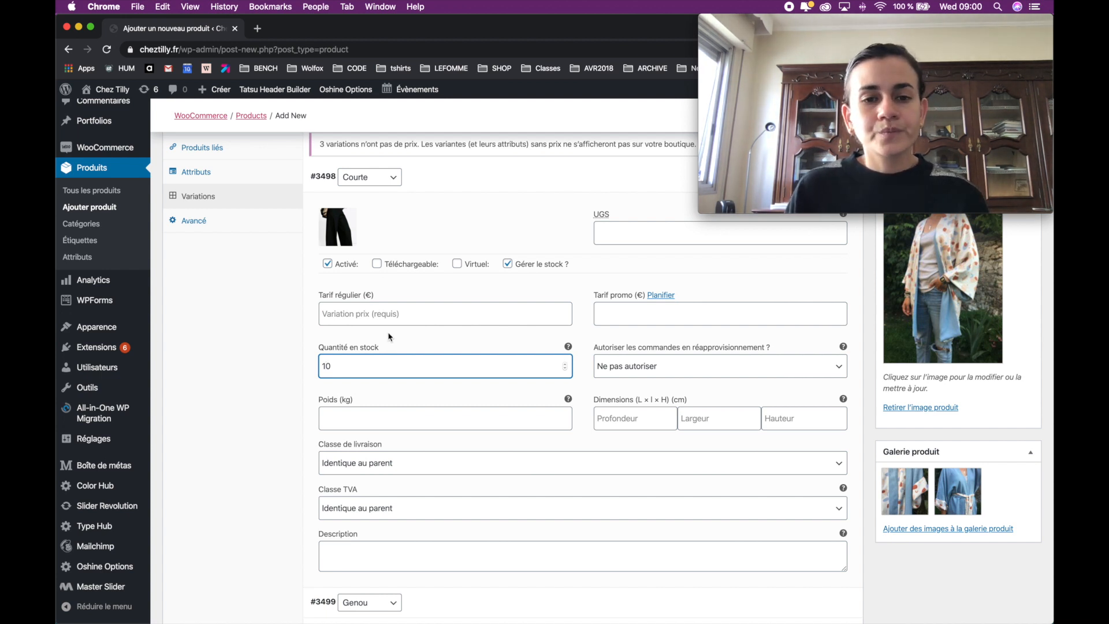
scroll(390, 337, "down", 2)
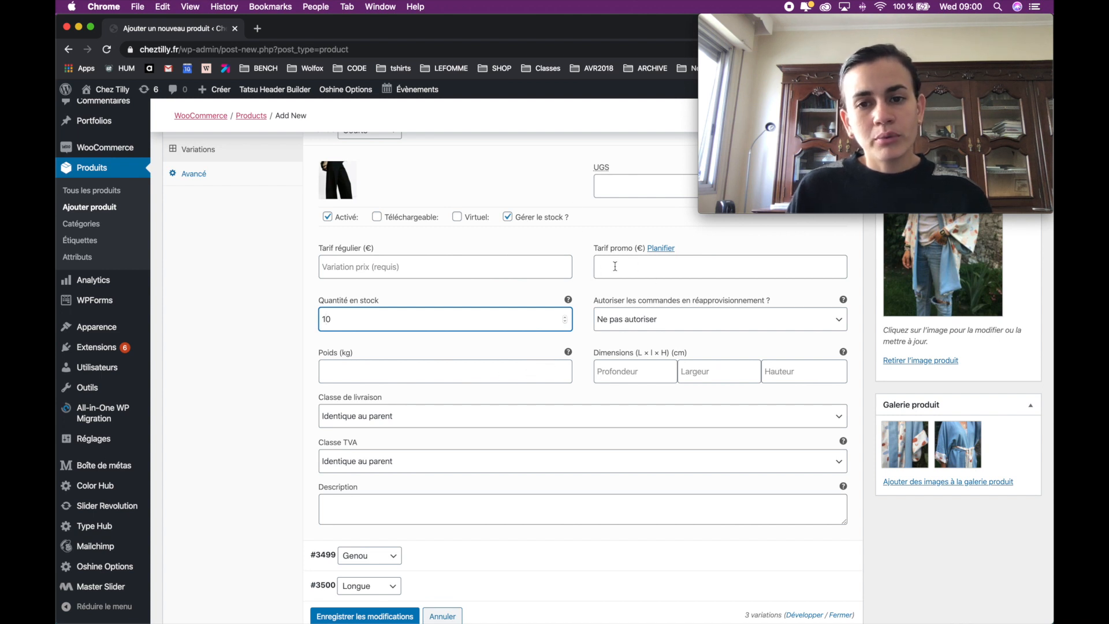
Step: Set the regular price of the Genou variation to 20 €
scroll(483, 306, "down", 3)
left_click(454, 465)
scroll(454, 465, "down", 5)
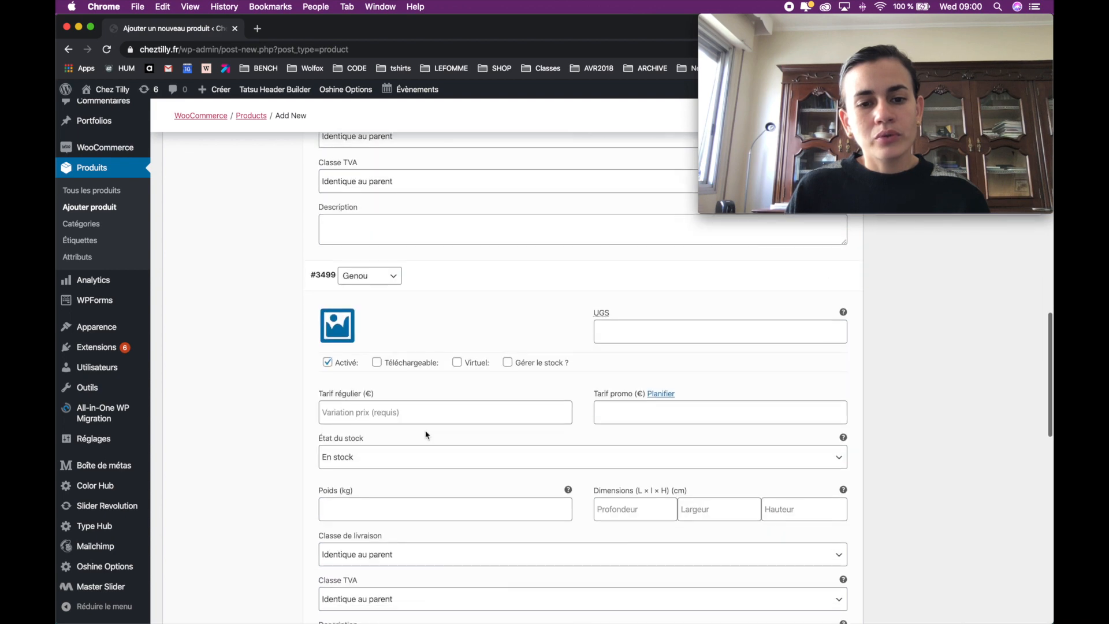
left_click(387, 413)
type("20")
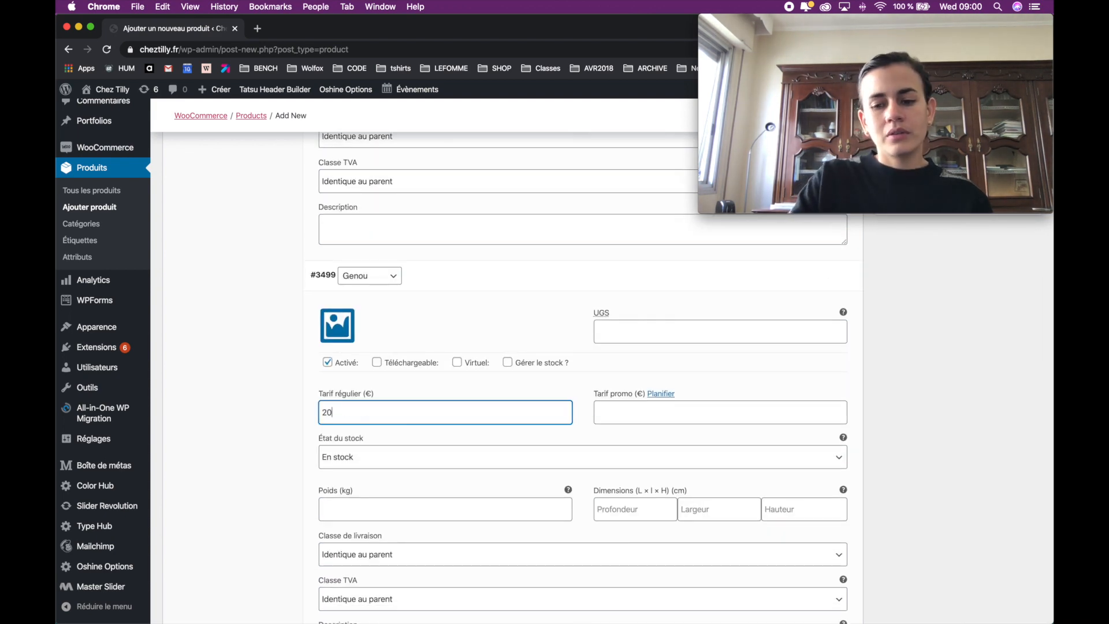
Step: Set the regular price of the Courte variation to 15 €
scroll(371, 498, "up", 8)
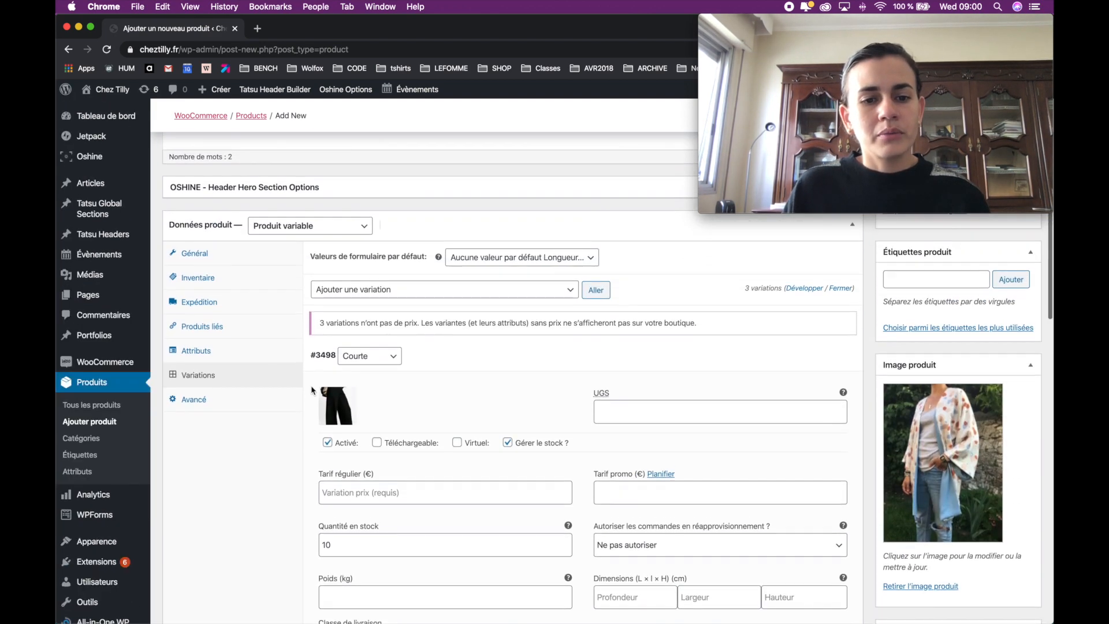
left_click(370, 499)
type("2")
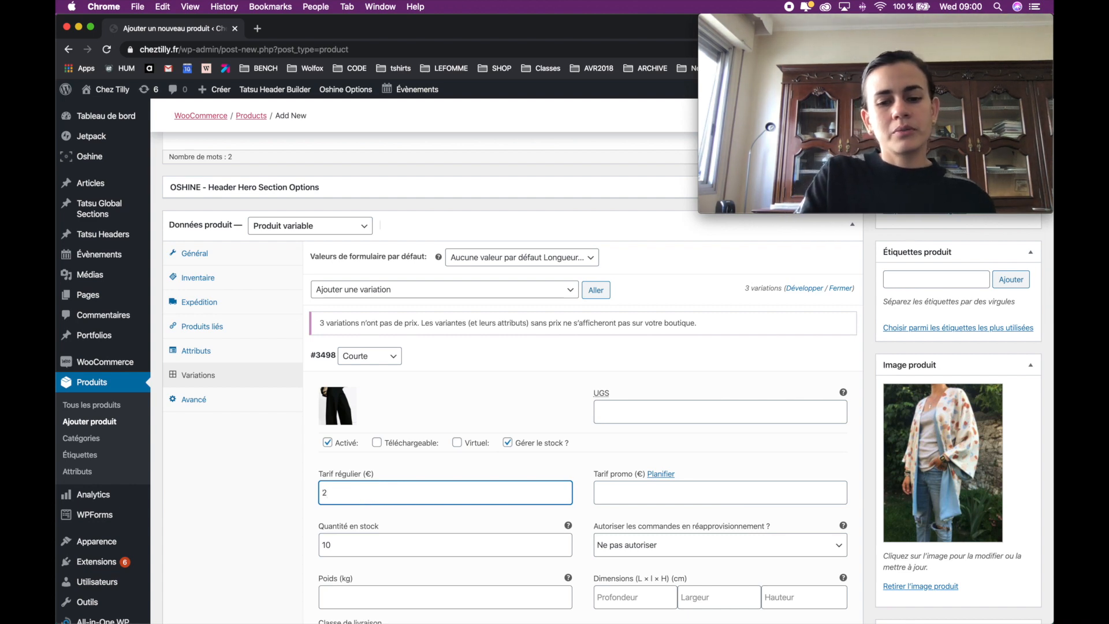
key("BackSpace")
type("15")
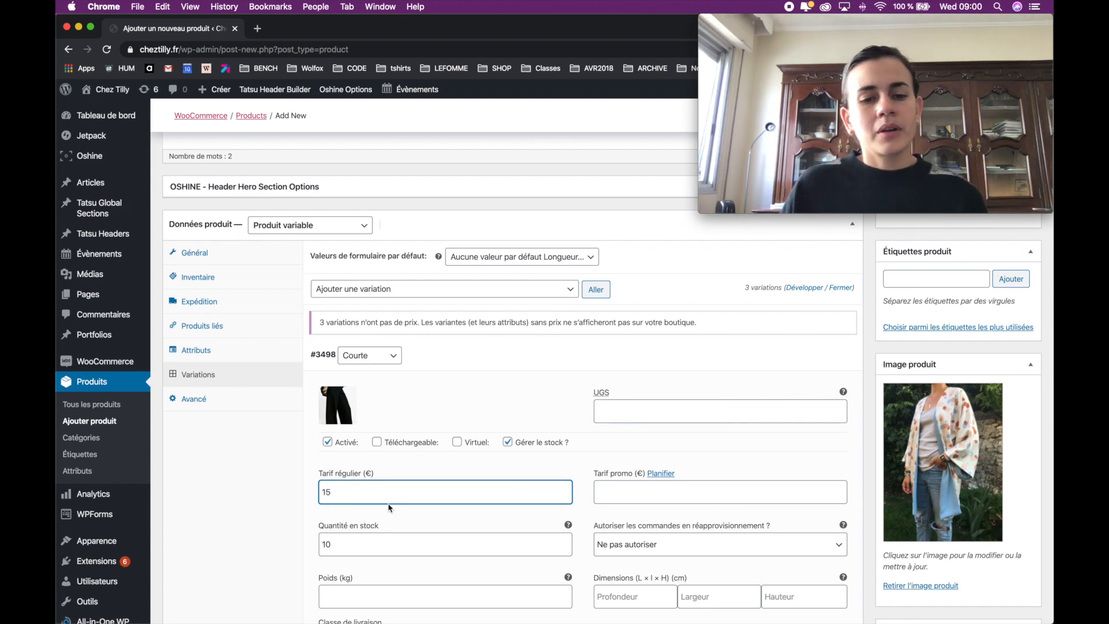
Step: Set the regular price of the Longue variation to 30 € and save the variation changes
scroll(388, 504, "down", 15)
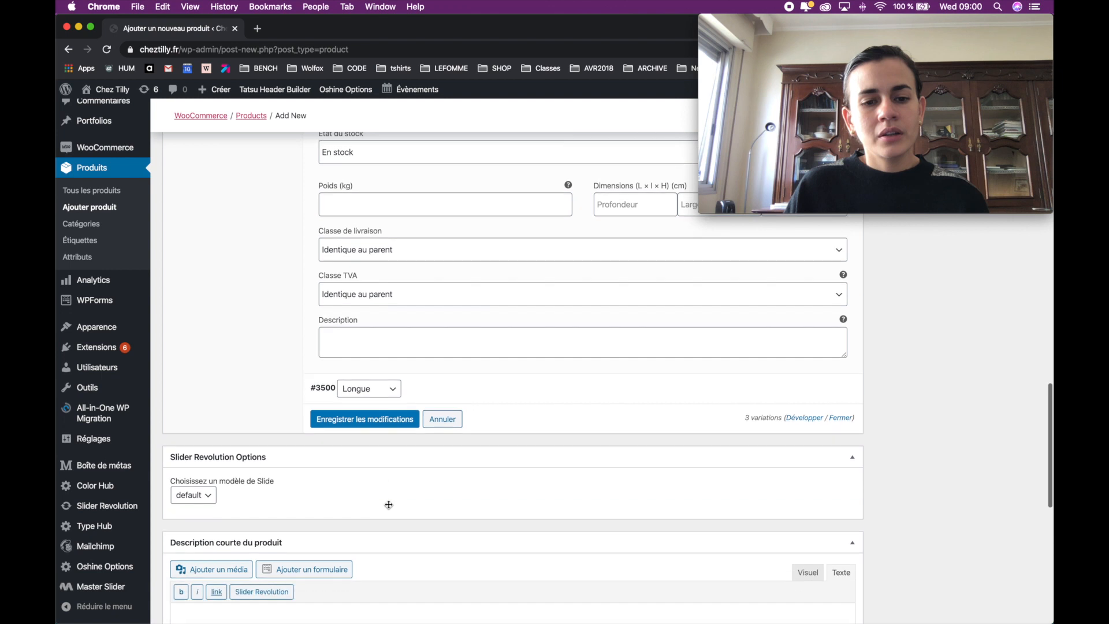
scroll(389, 505, "down", 2)
left_click(436, 338)
left_click(364, 468)
type("30")
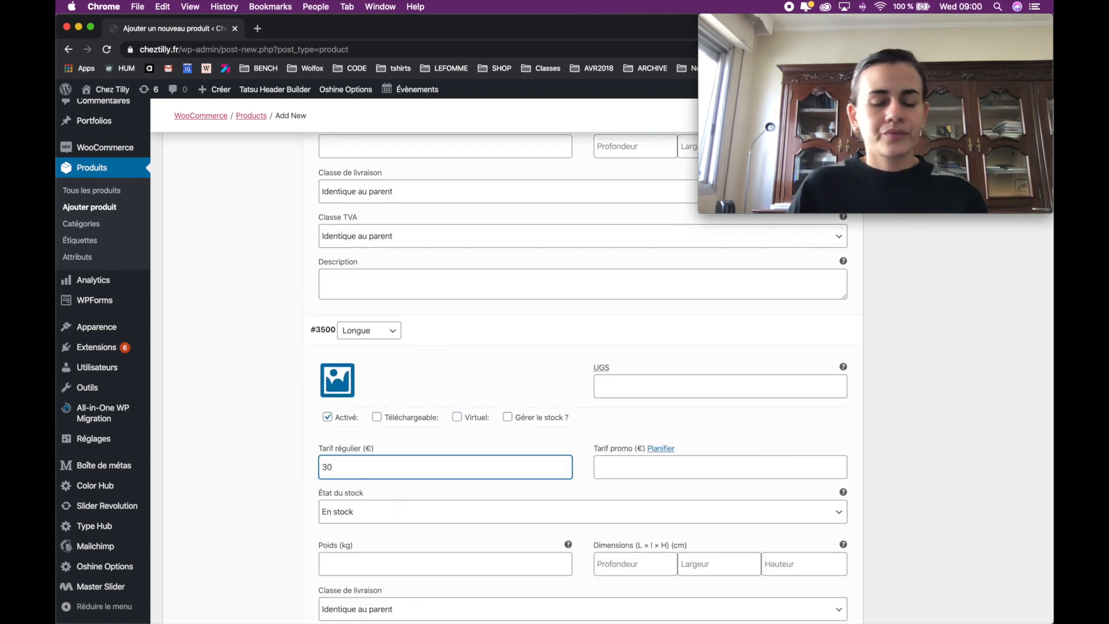
scroll(450, 425, "down", 5)
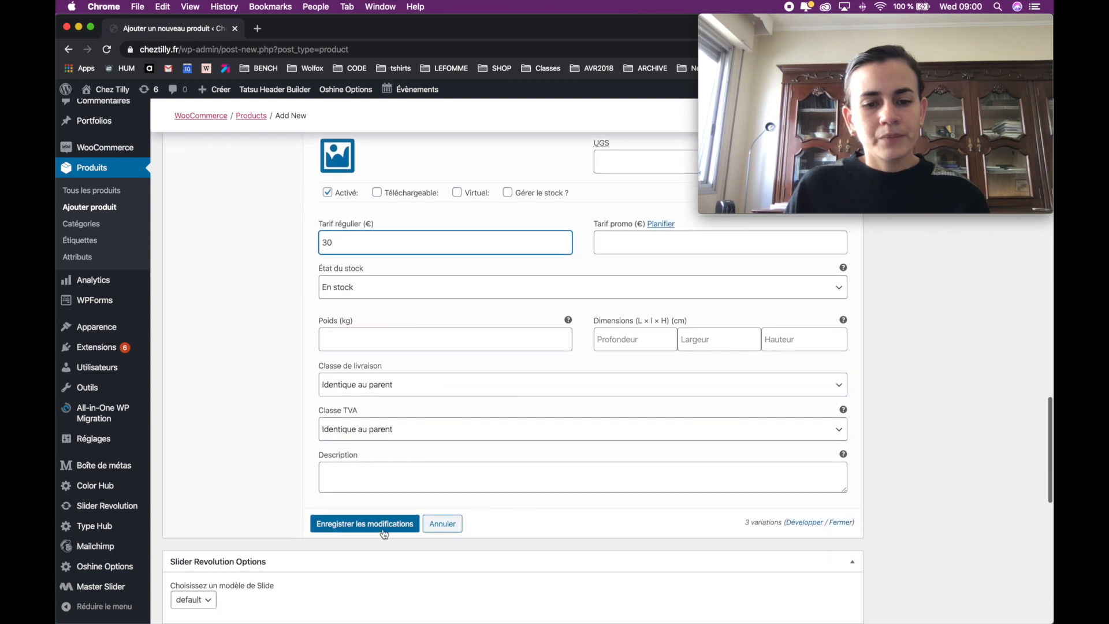
left_click(387, 527)
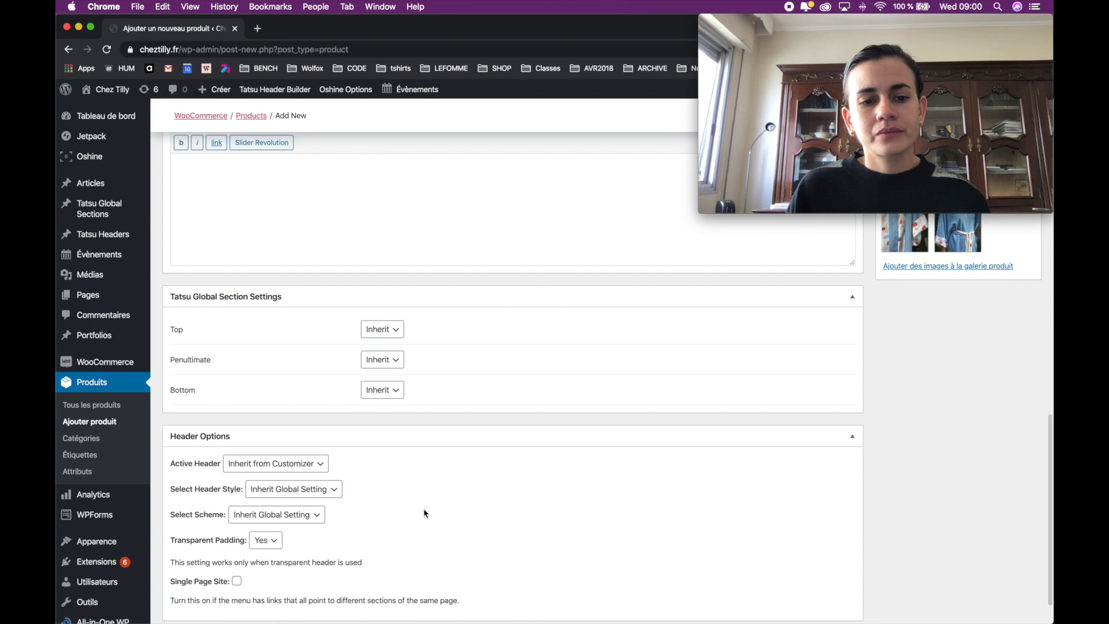
Step: Enter "Deescription produit" as the product's short description
scroll(424, 513, "down", 3)
scroll(424, 513, "up", 7)
scroll(424, 512, "up", 3)
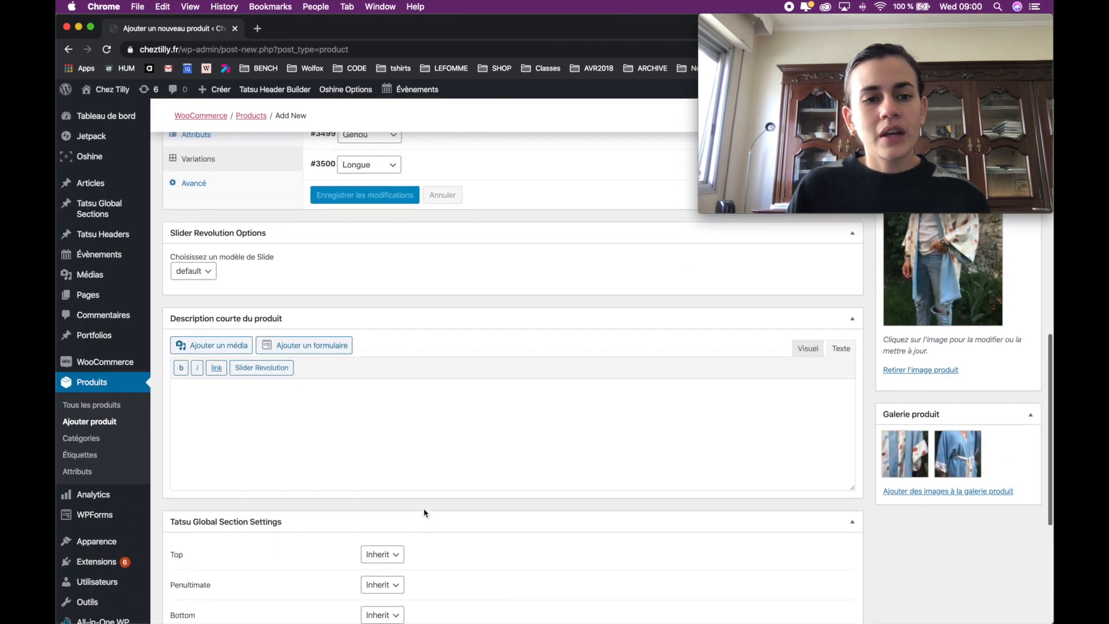
scroll(337, 321, "down", 2)
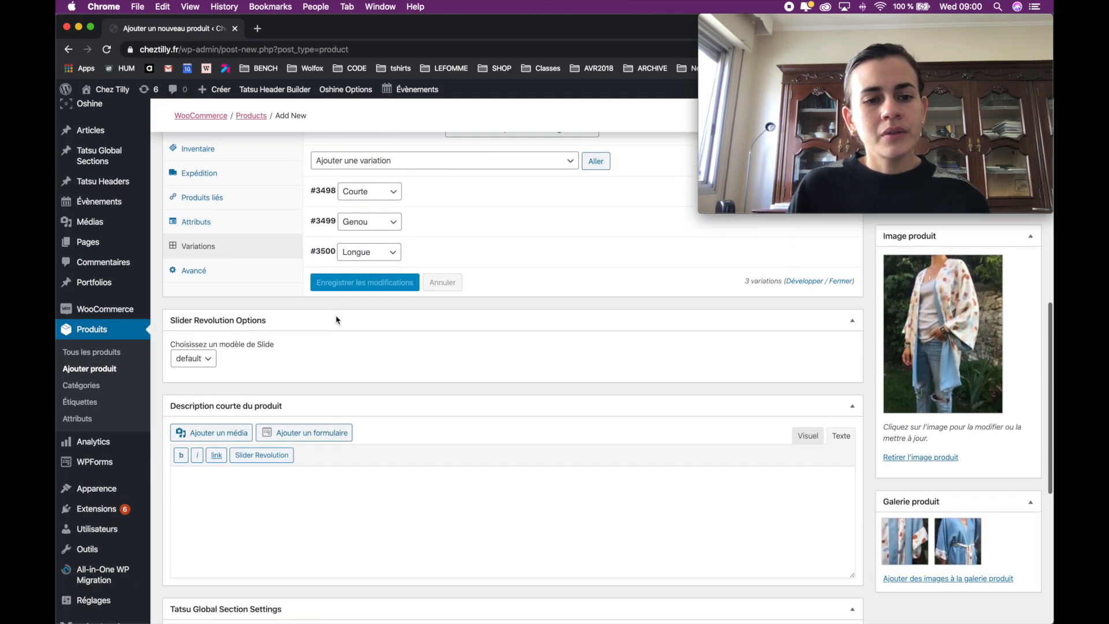
scroll(294, 335, "down", 1)
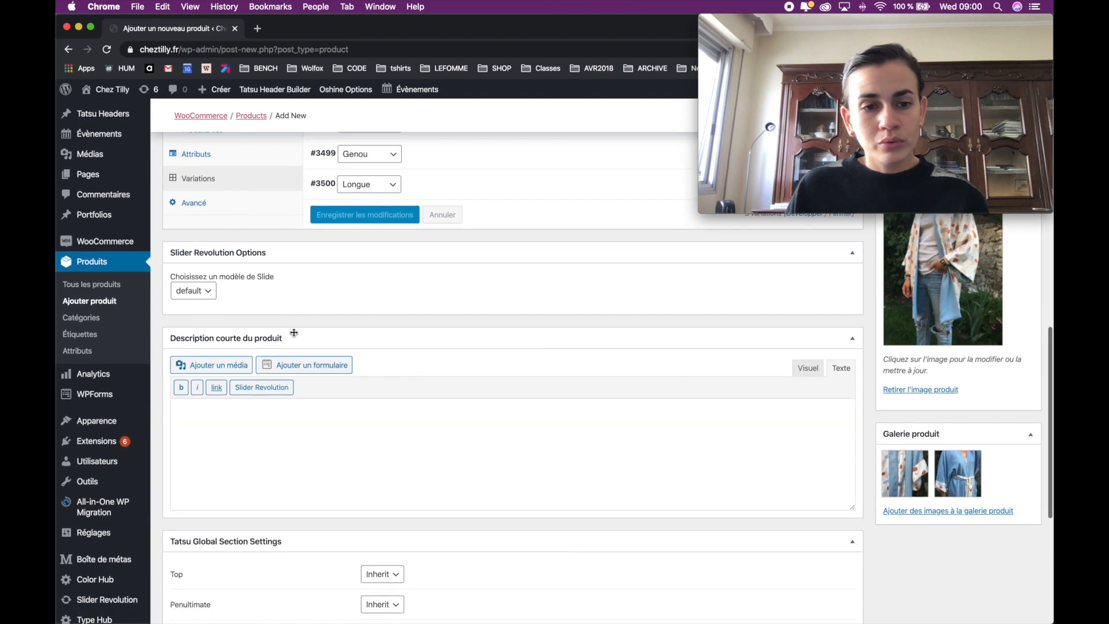
scroll(230, 435, "up", 1)
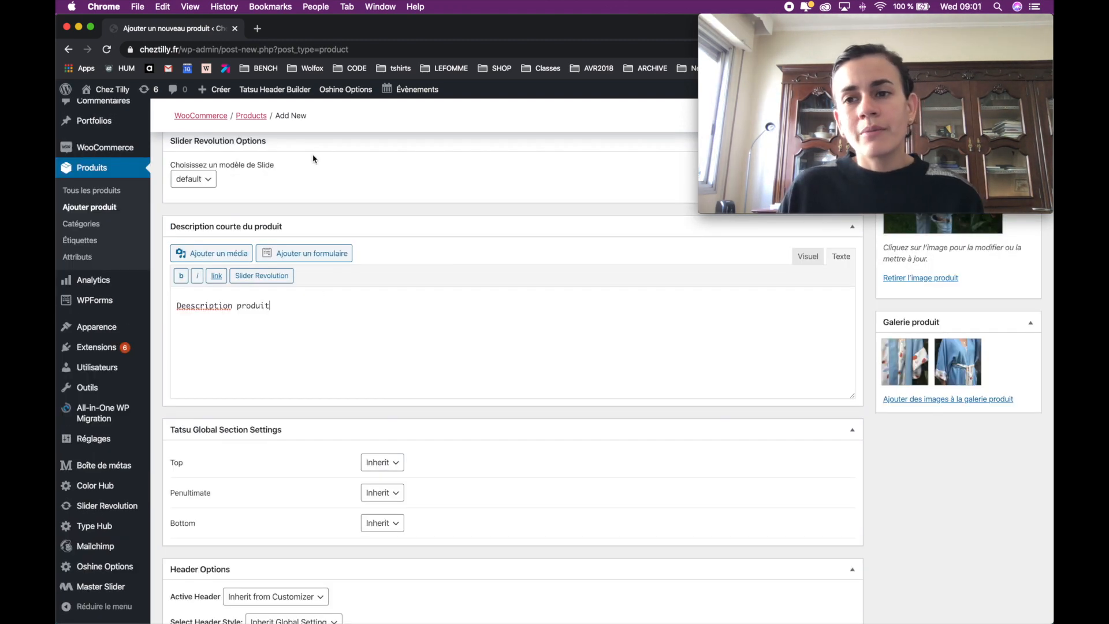
Step: Check the descriptions and remaining sections of the Kimono test product and publish it
scroll(314, 175, "up", 10)
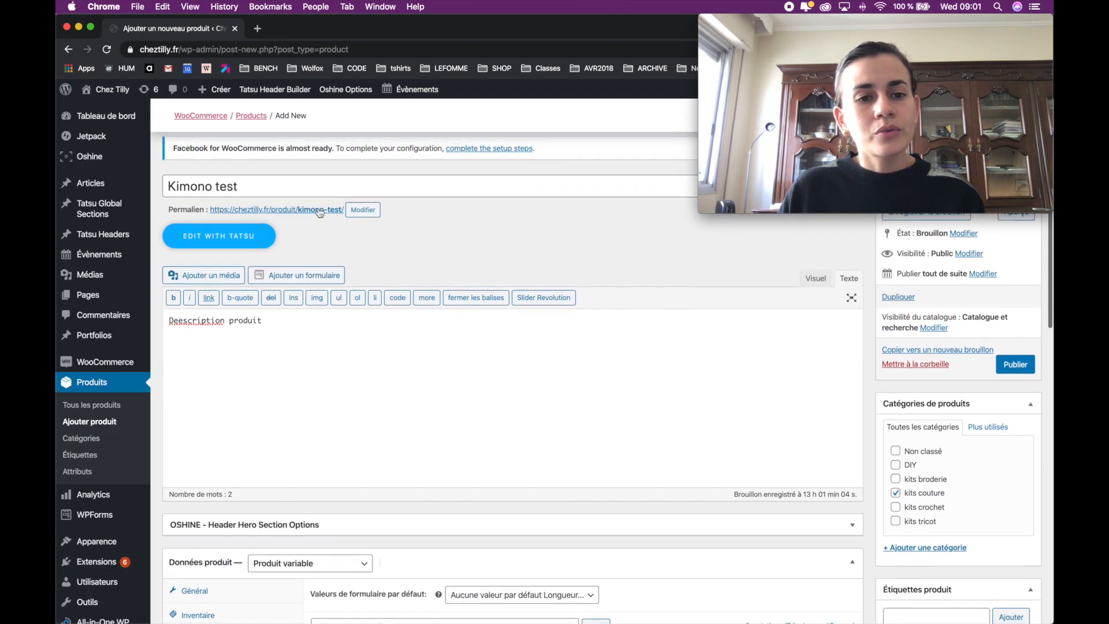
scroll(223, 198, "down", 3)
scroll(222, 198, "down", 10)
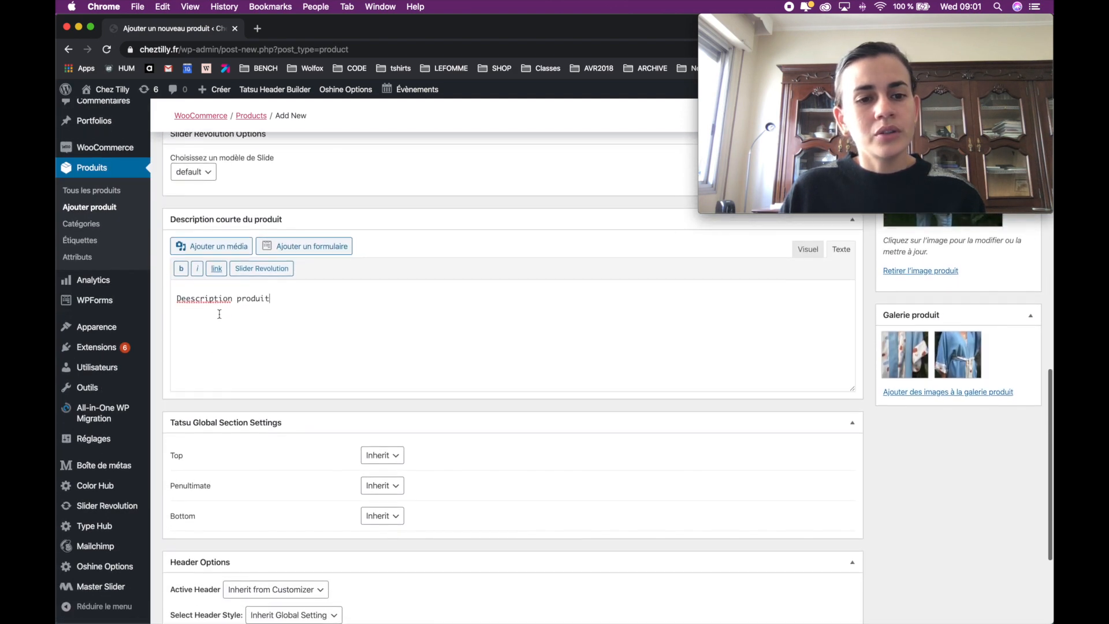
scroll(264, 289, "down", 3)
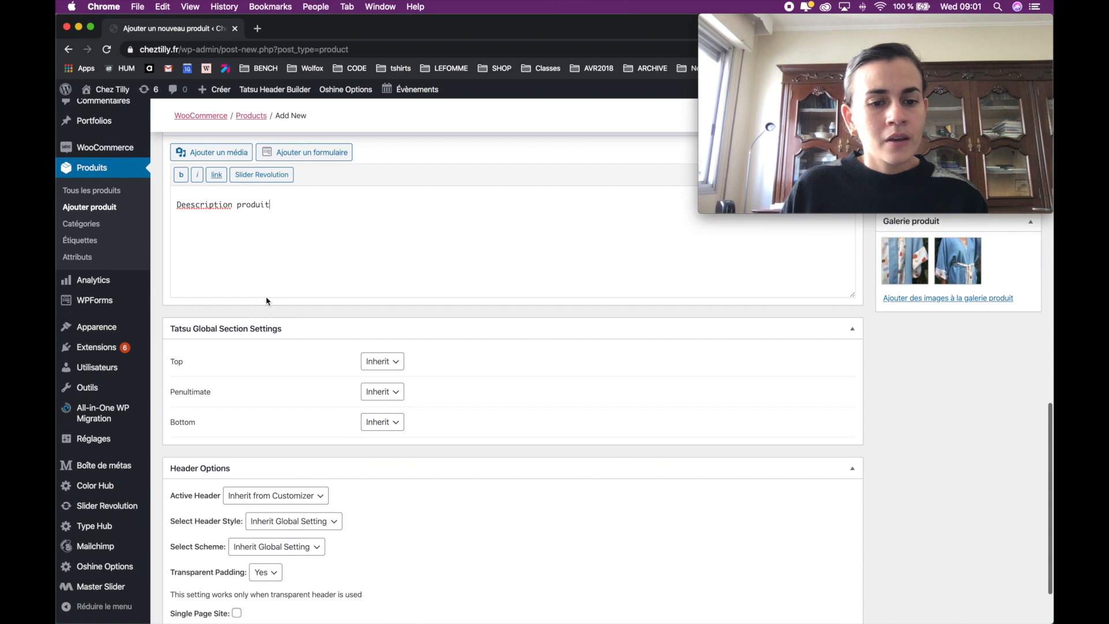
scroll(265, 299, "down", 3)
scroll(462, 333, "up", 12)
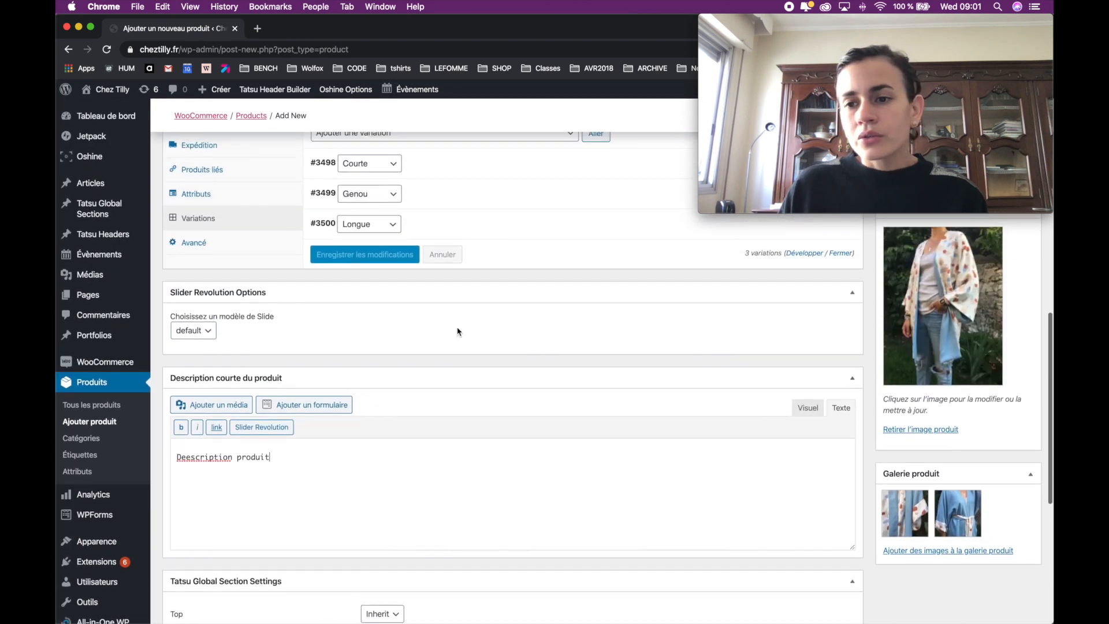
scroll(456, 328, "up", 2)
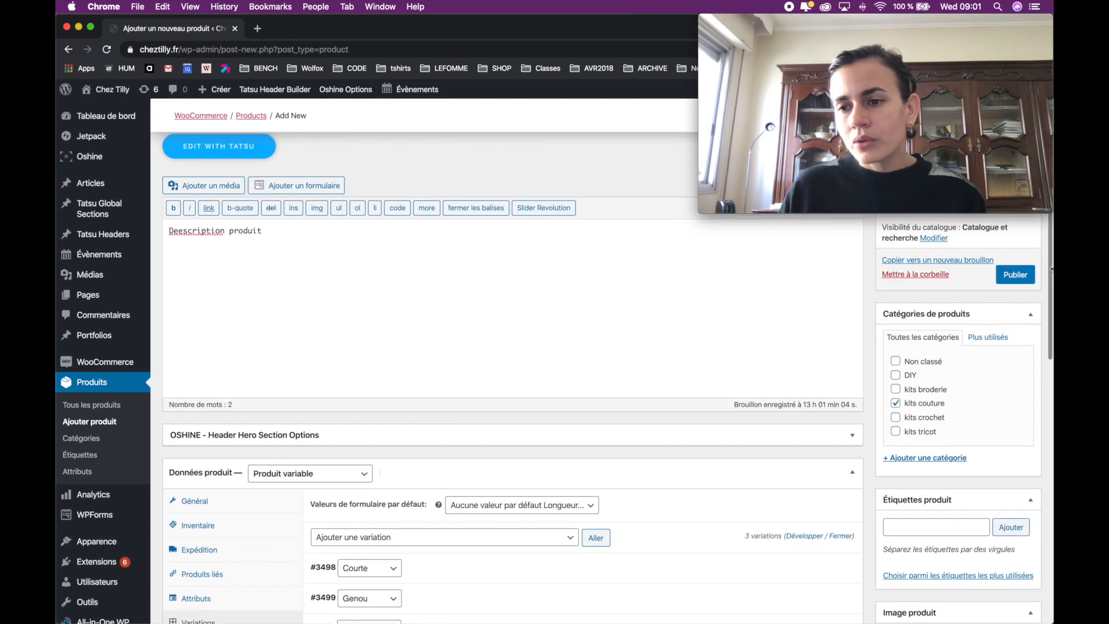
left_click(1015, 281)
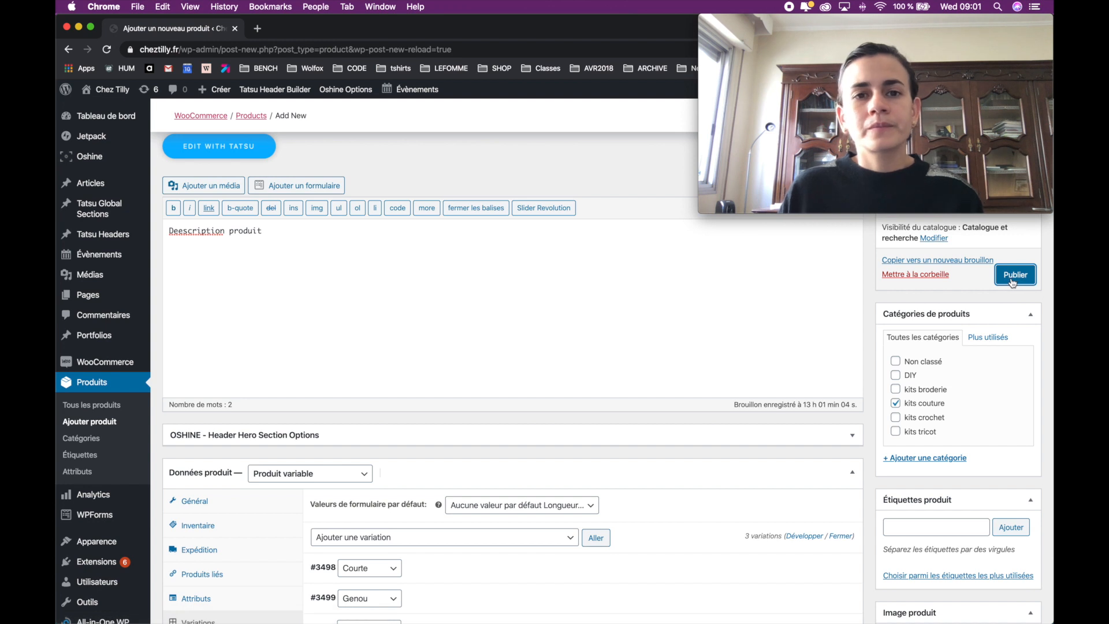
left_click(1013, 282)
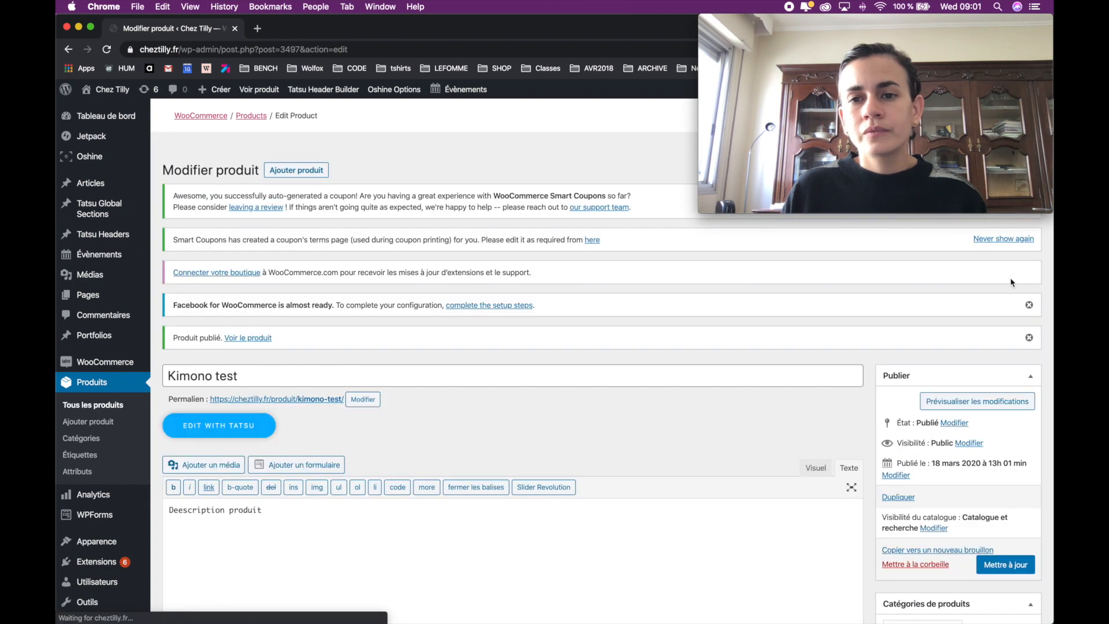
Step: Open the published Kimono test product page from its permalink in a new browser tab
scroll(378, 373, "down", 5)
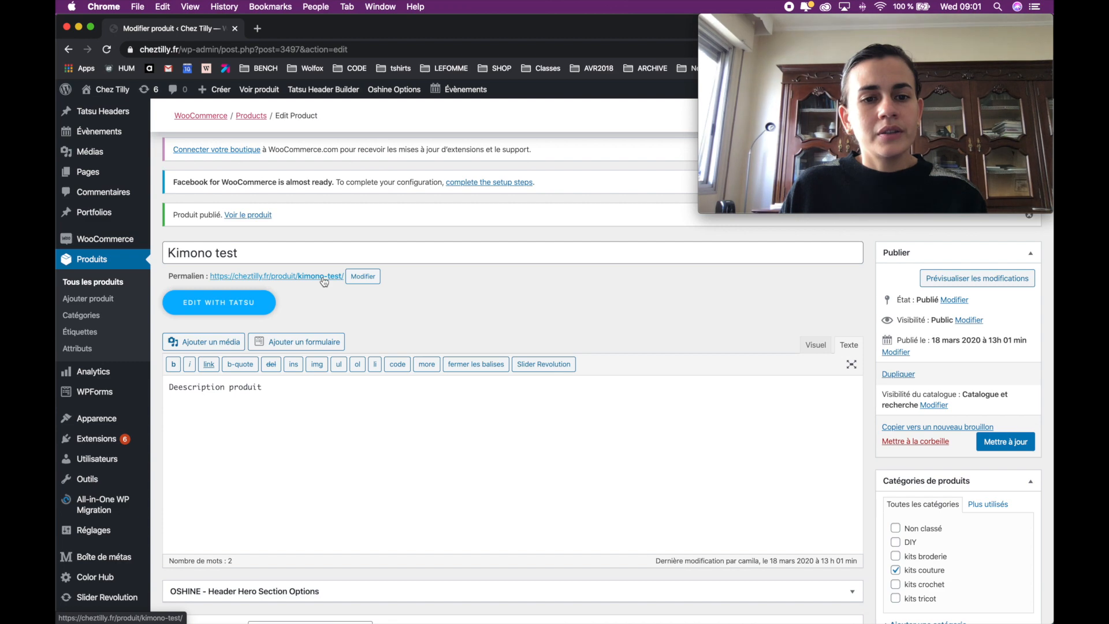
scroll(324, 283, "down", 3)
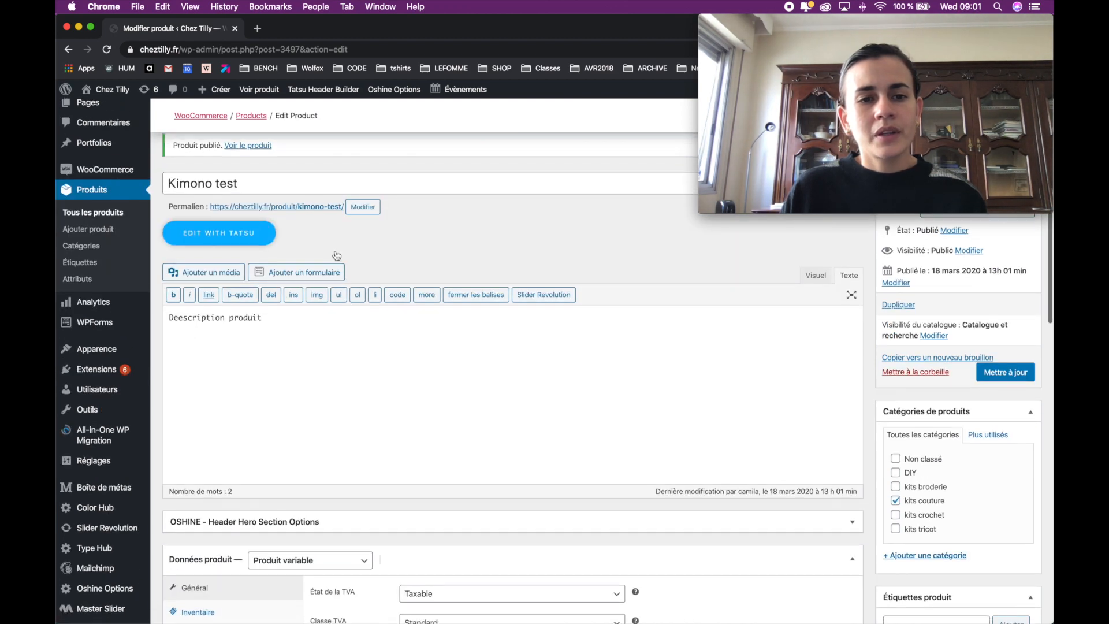
right_click(299, 213)
left_click(299, 213)
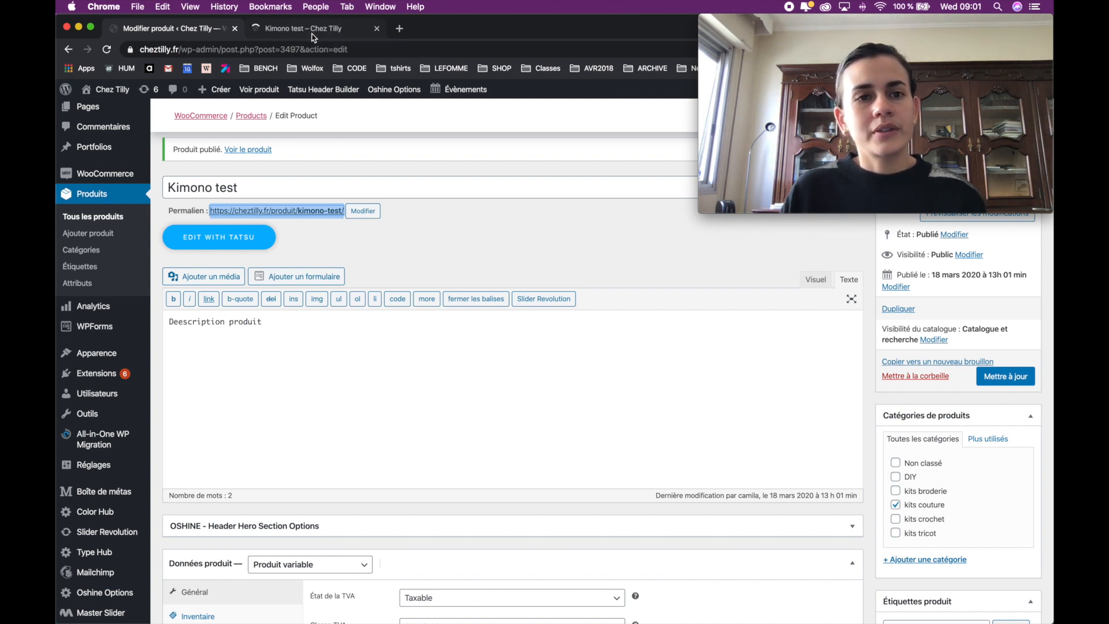
scroll(346, 214, "down", 2)
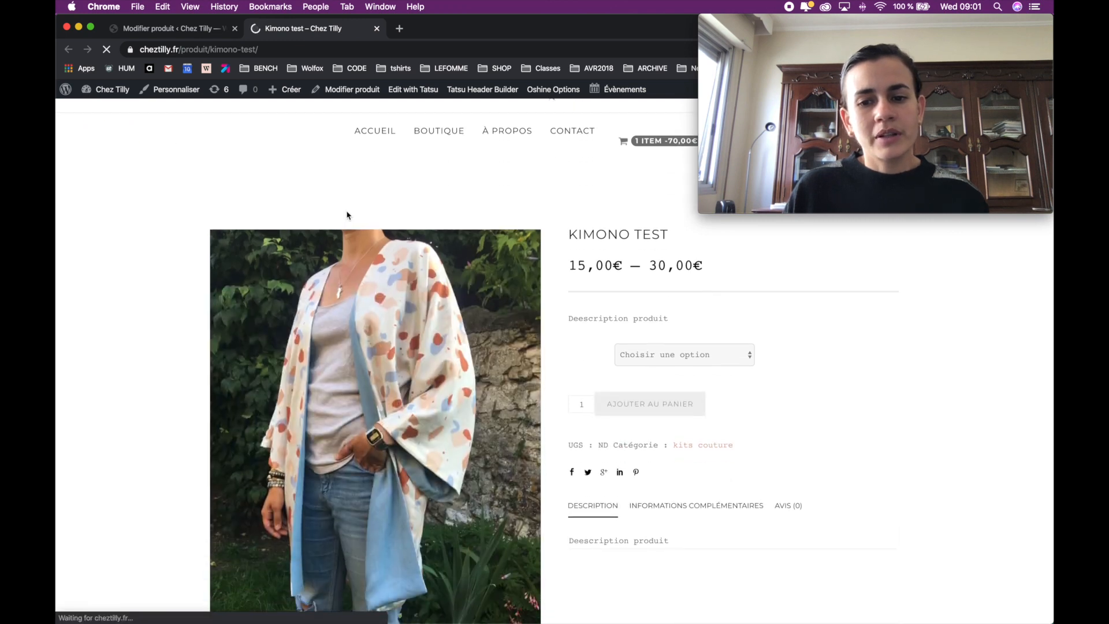
Step: Select the Courte and Genou lengths in turn on the shop page to check each variation's image, price and stock
left_click(662, 321)
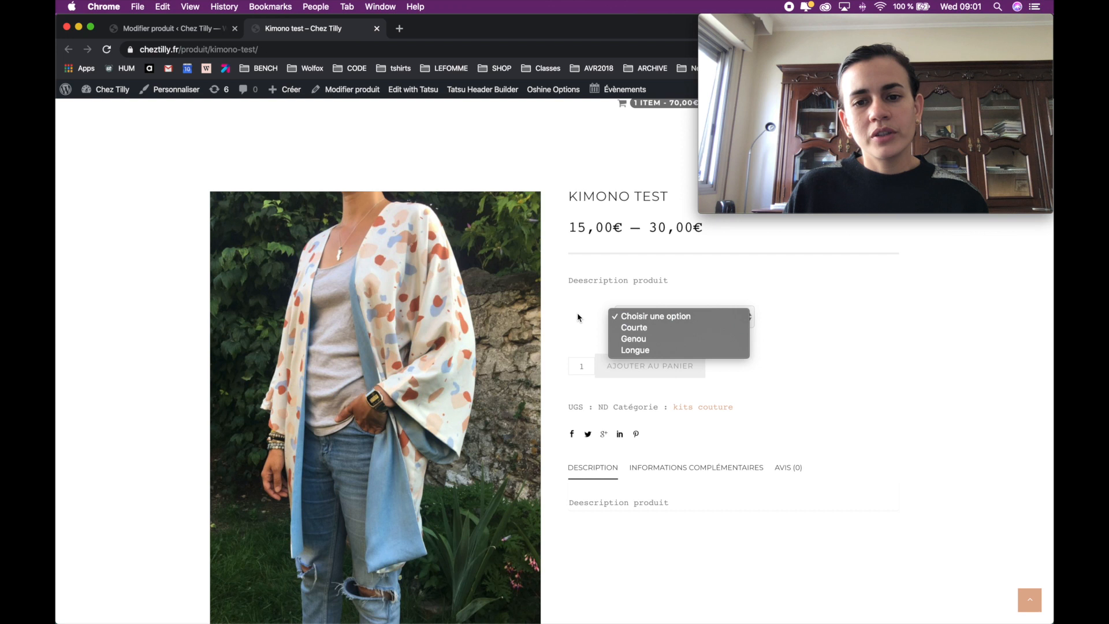
left_click(642, 328)
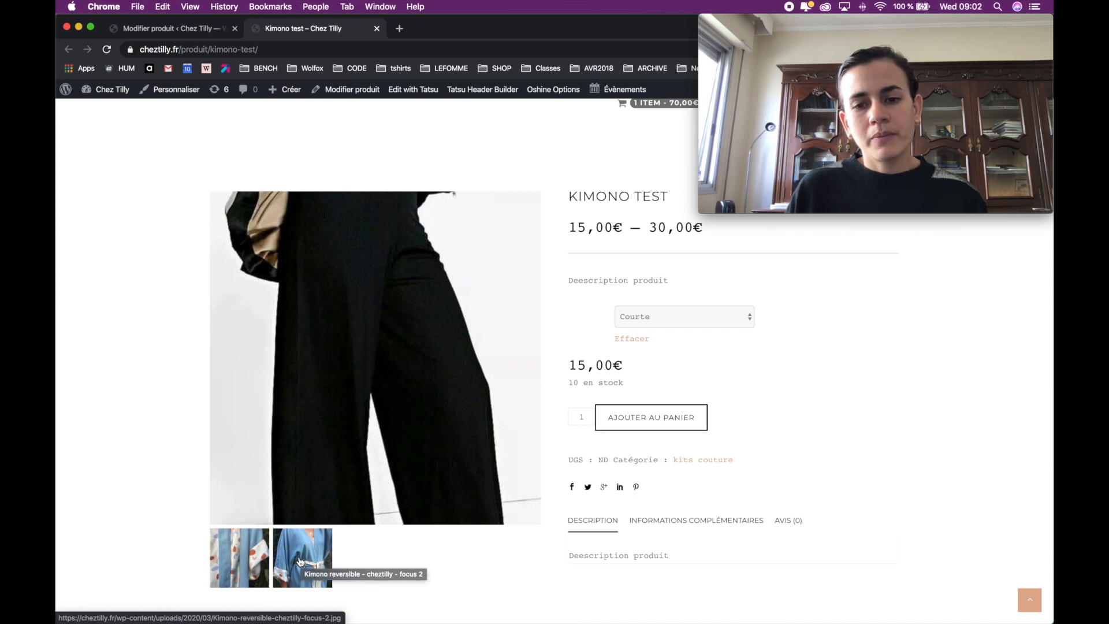
scroll(358, 512, "down", 1)
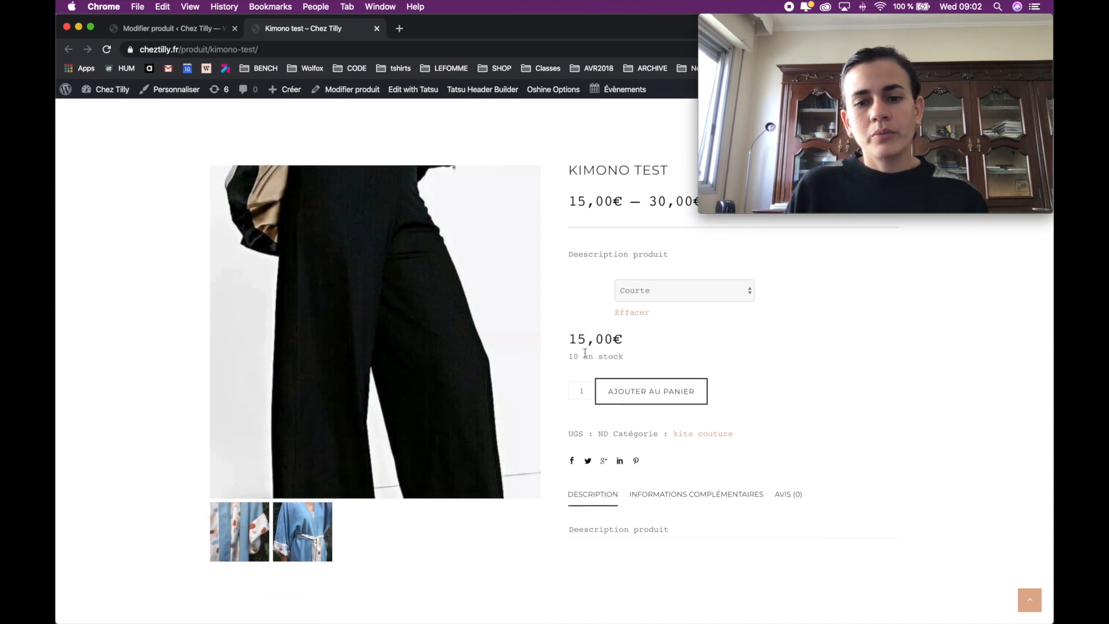
left_click(618, 296)
left_click(622, 303)
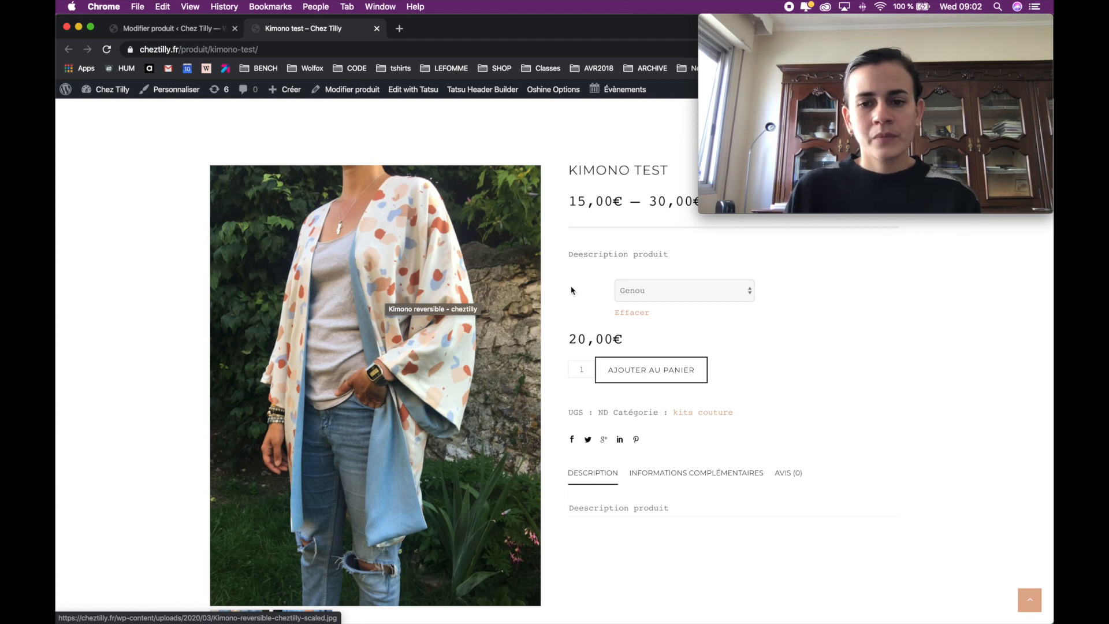
scroll(572, 291, "down", 2)
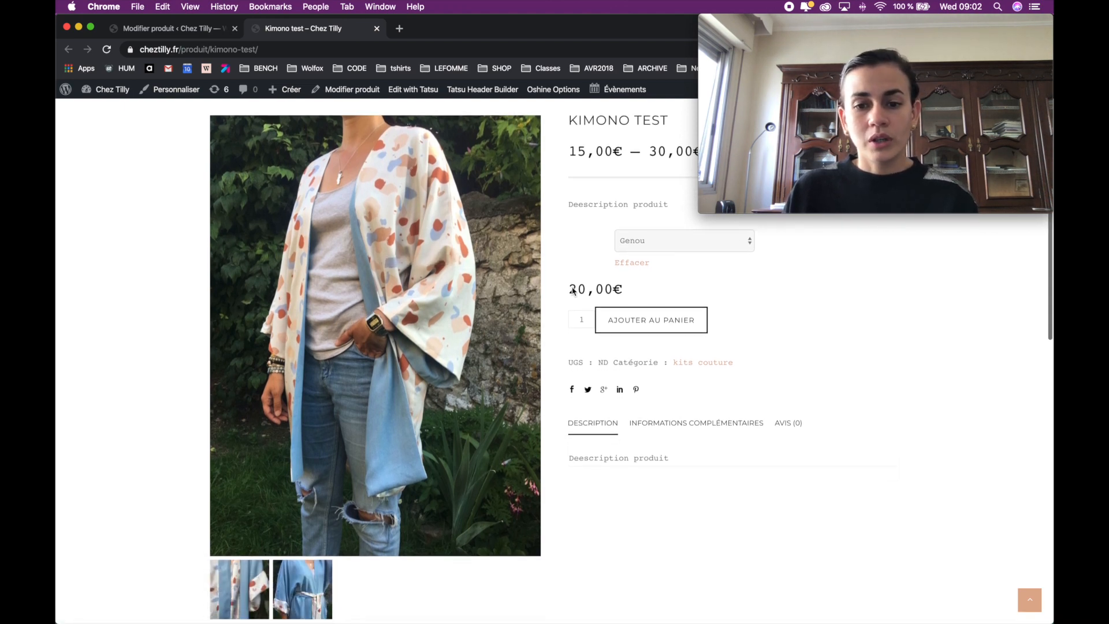
scroll(572, 291, "up", 3)
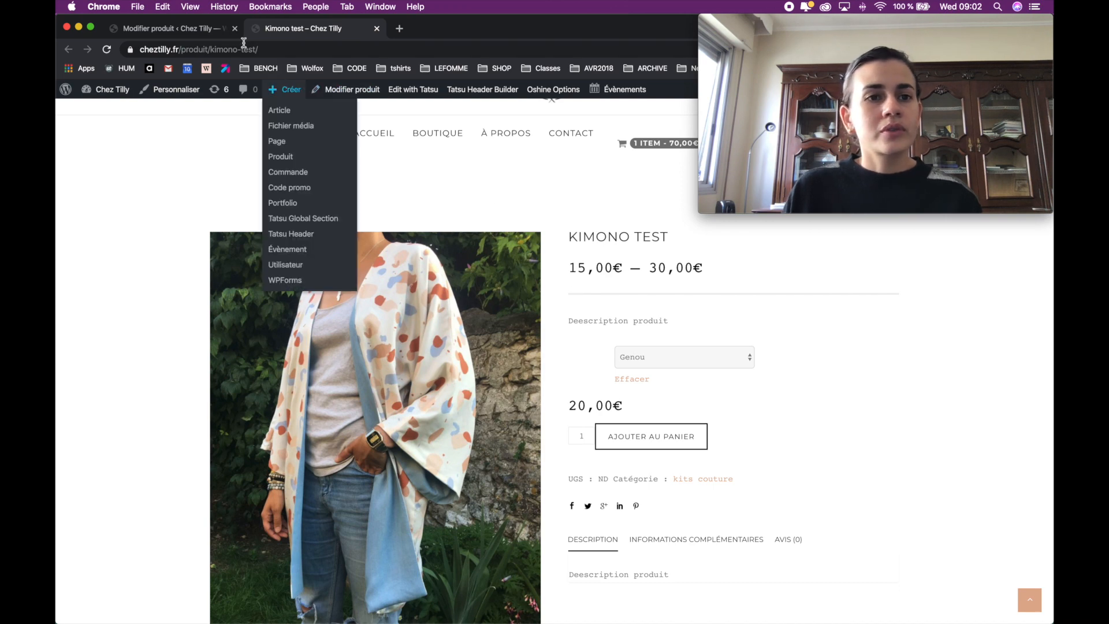
Step: Return to the product editing tab, open the list of all products and find the Kimono test entry with its row actions
left_click(197, 36)
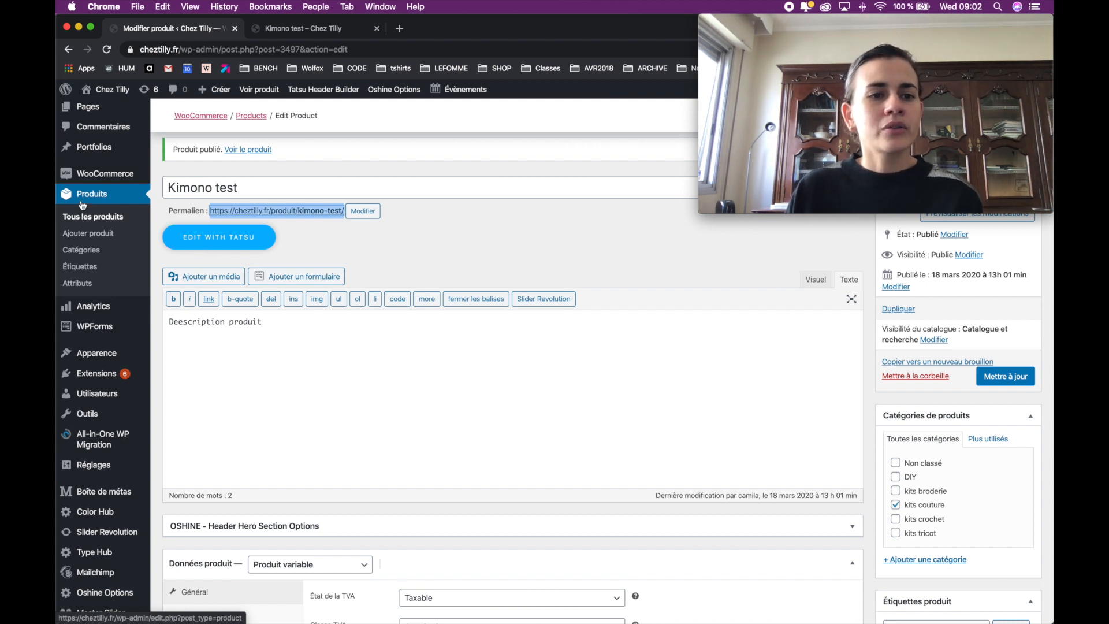
left_click(73, 220)
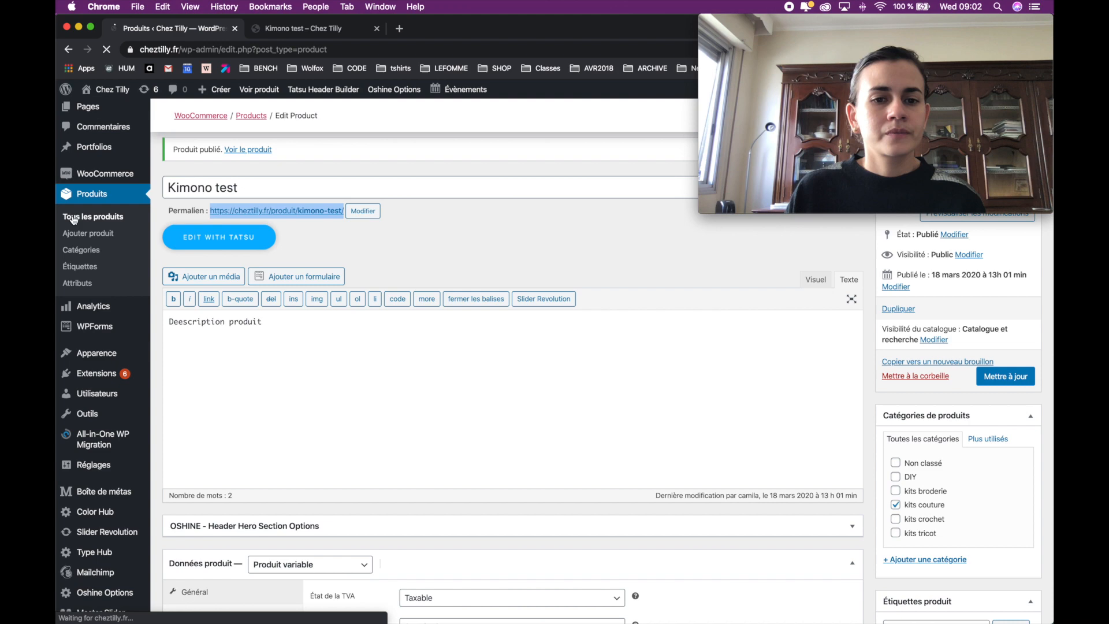
scroll(366, 336, "down", 5)
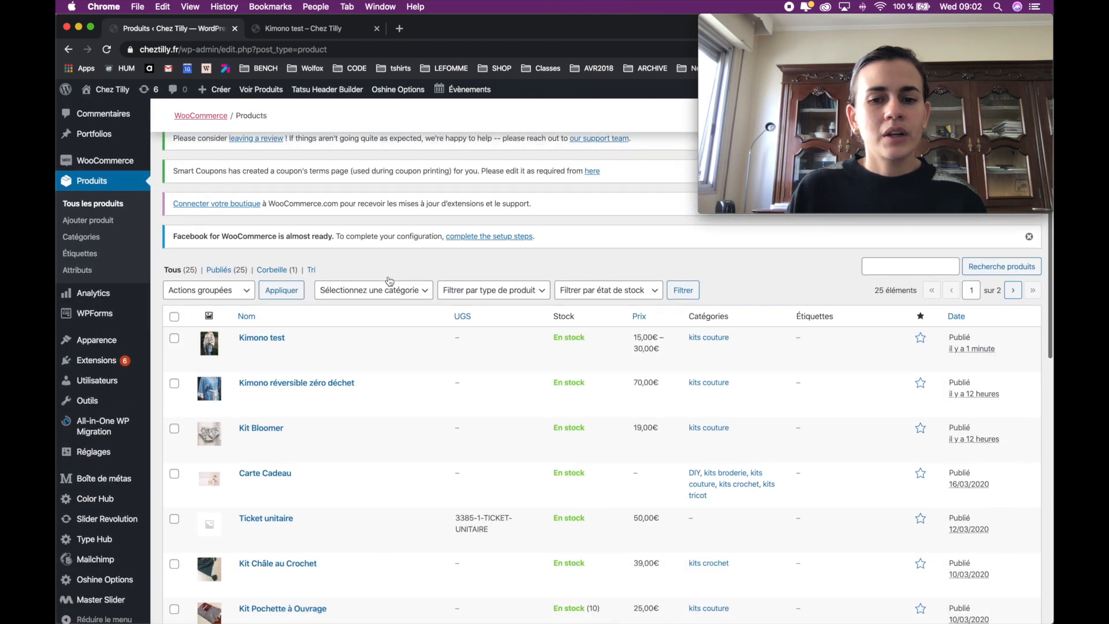
scroll(366, 336, "down", 3)
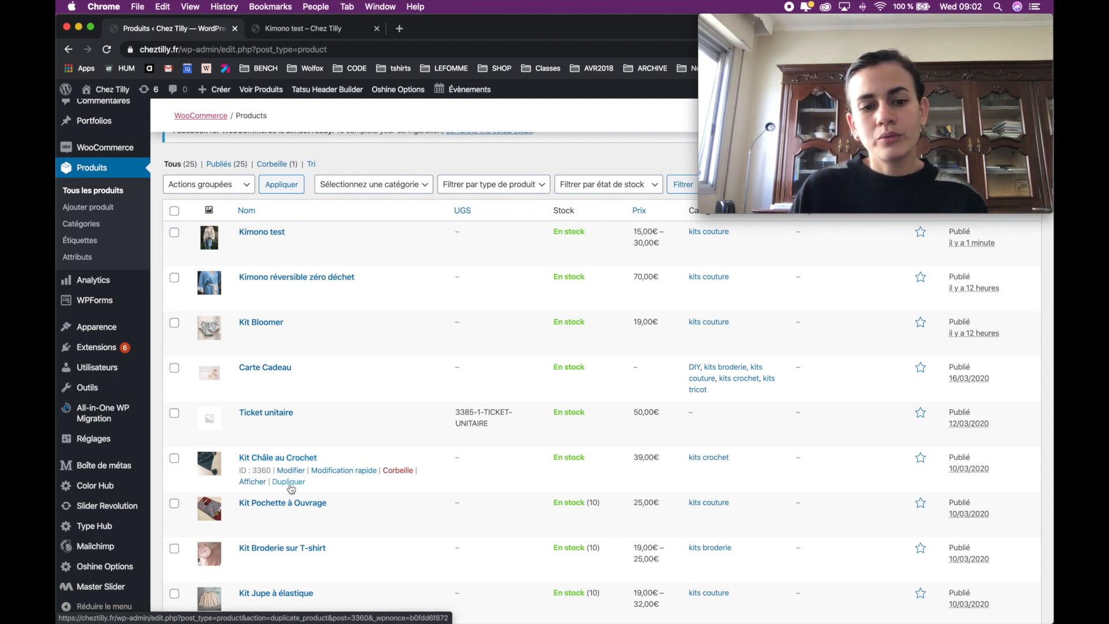
mouse_move(245, 258)
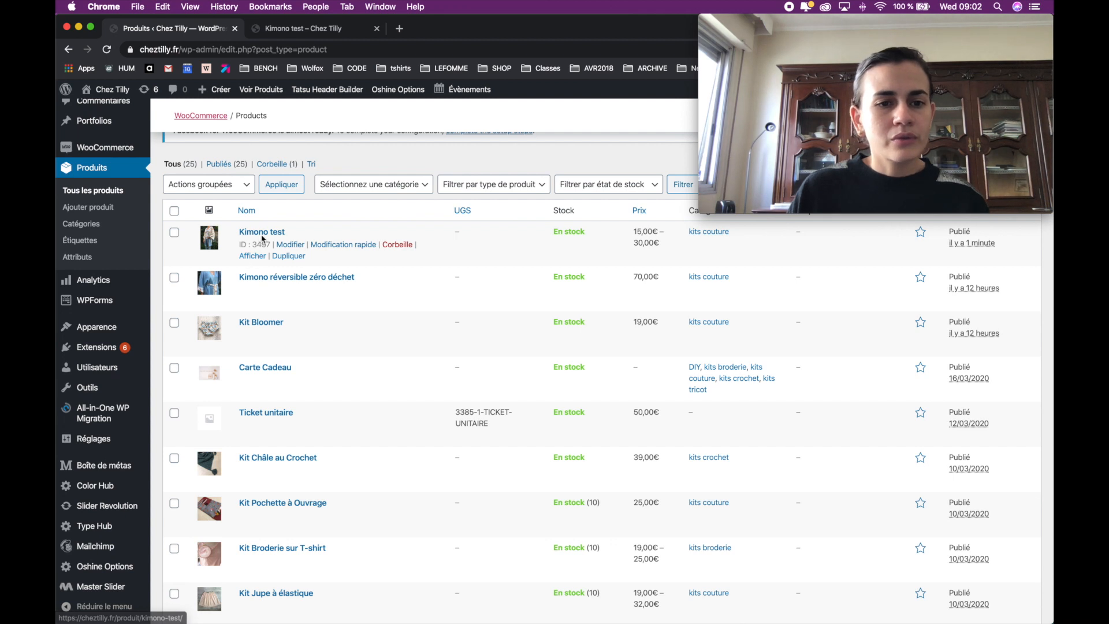
Step: Move the Kimono test product to the trash and duplicate the Kit Châle au Crochet product
left_click(398, 245)
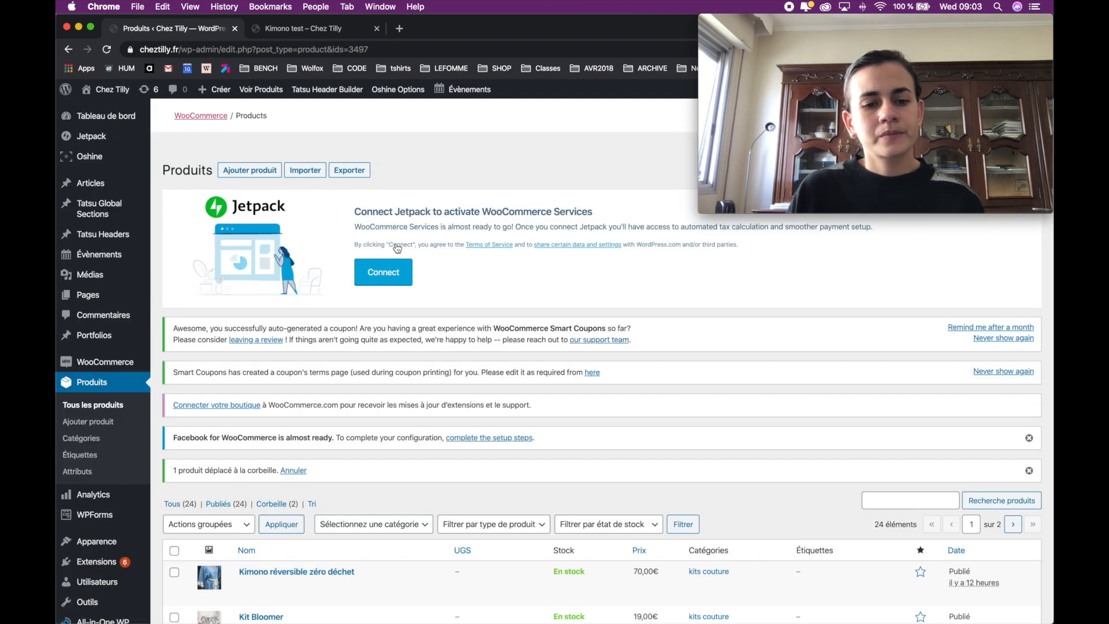
scroll(358, 395, "down", 5)
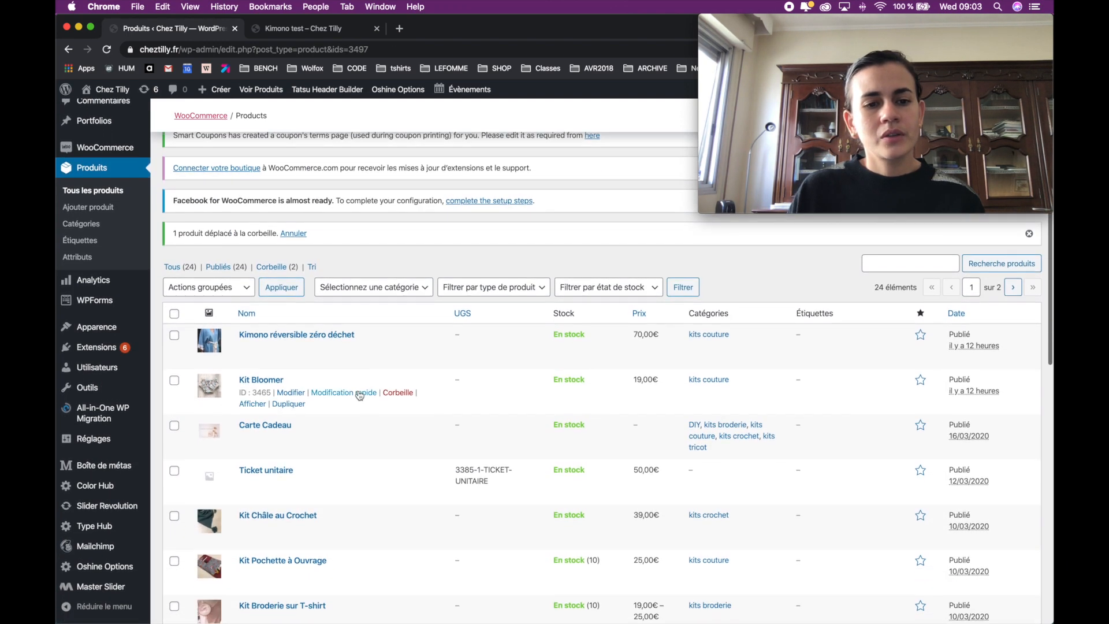
scroll(360, 396, "down", 4)
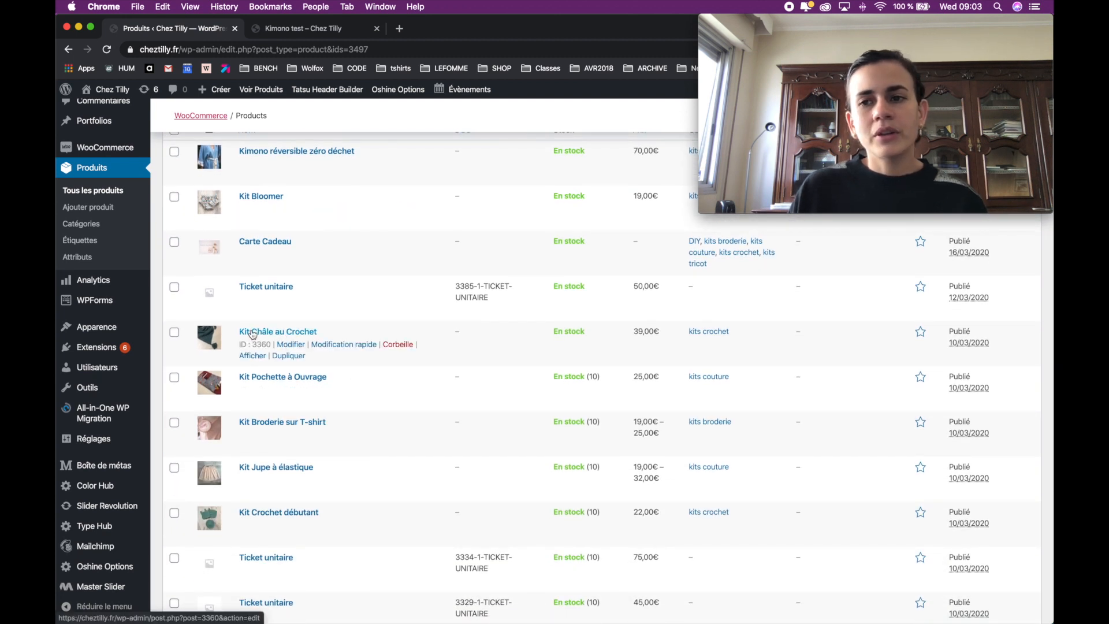
left_click(295, 356)
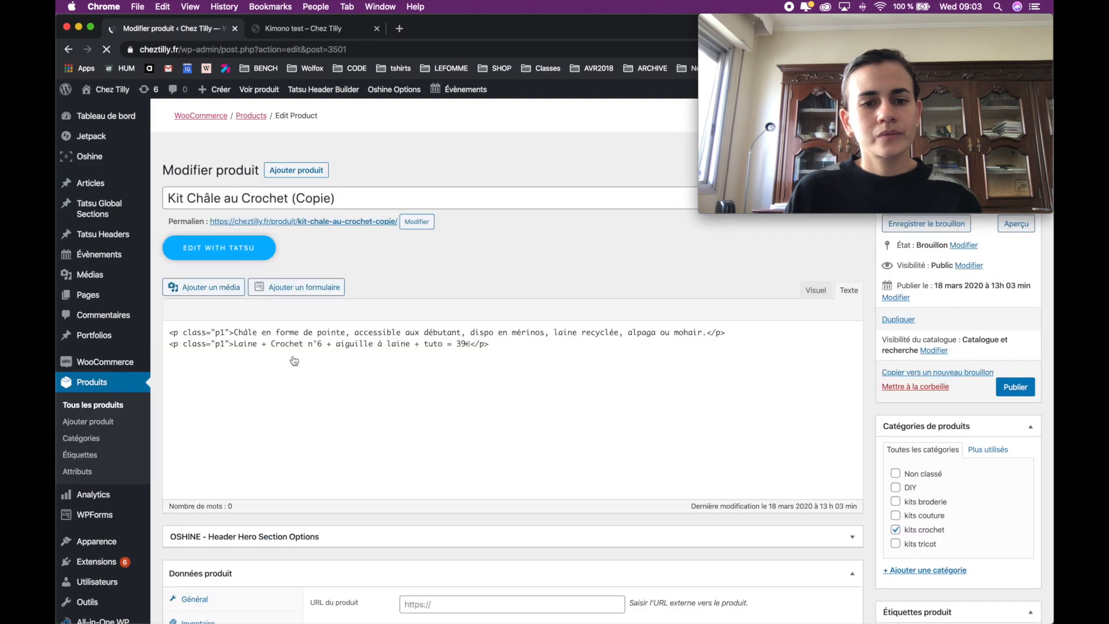
Step: Switch the main description of the duplicated product from the code view to the visual editor
scroll(294, 361, "down", 3)
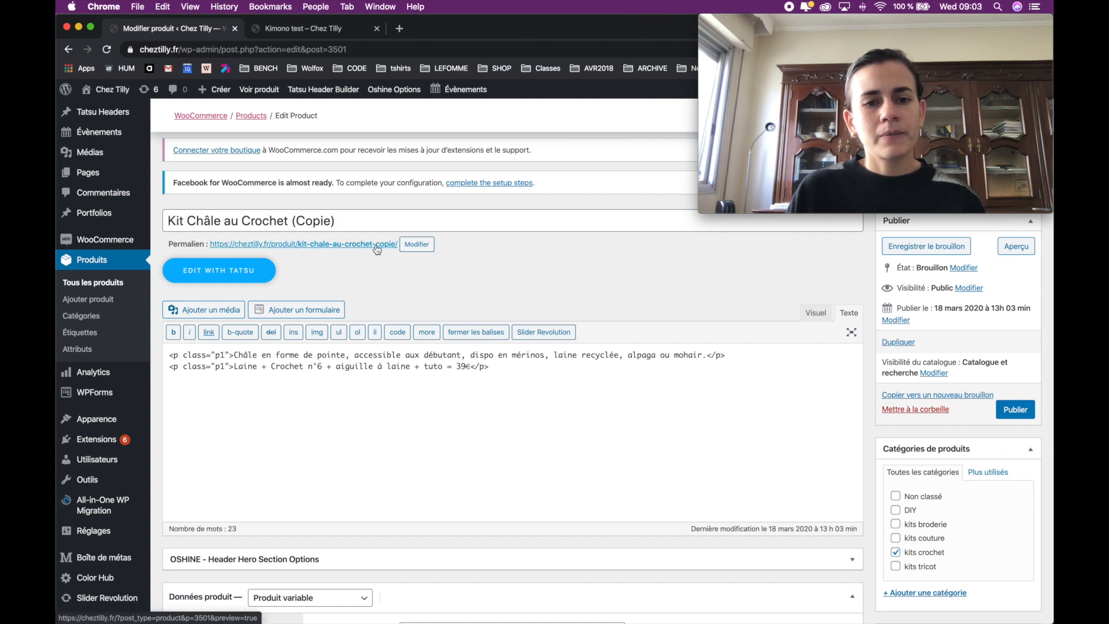
scroll(323, 389, "down", 2)
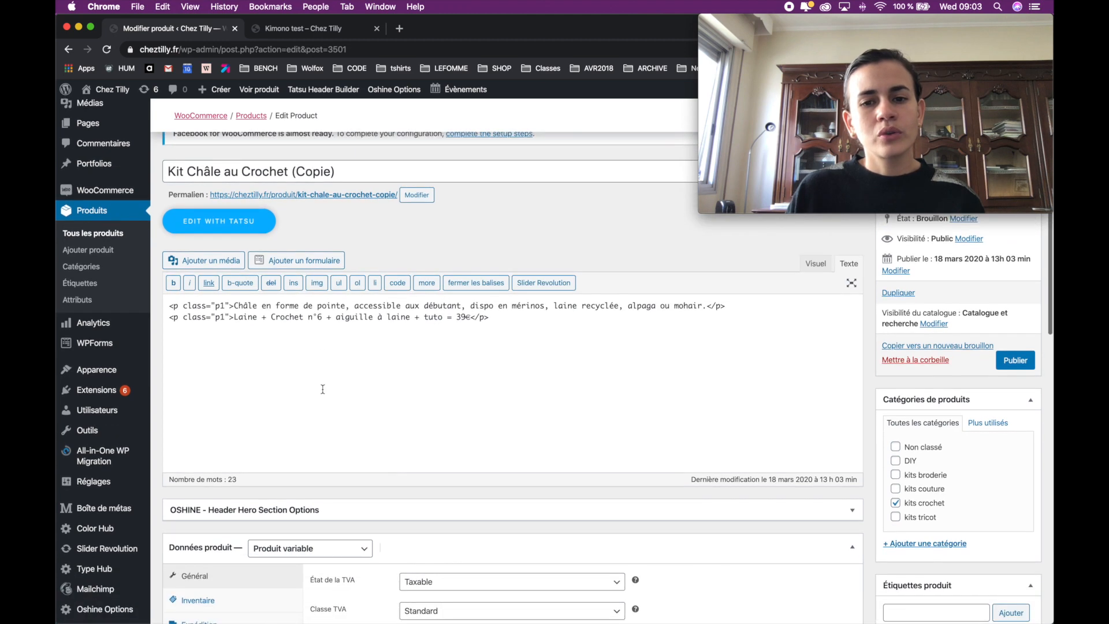
scroll(236, 346, "down", 1)
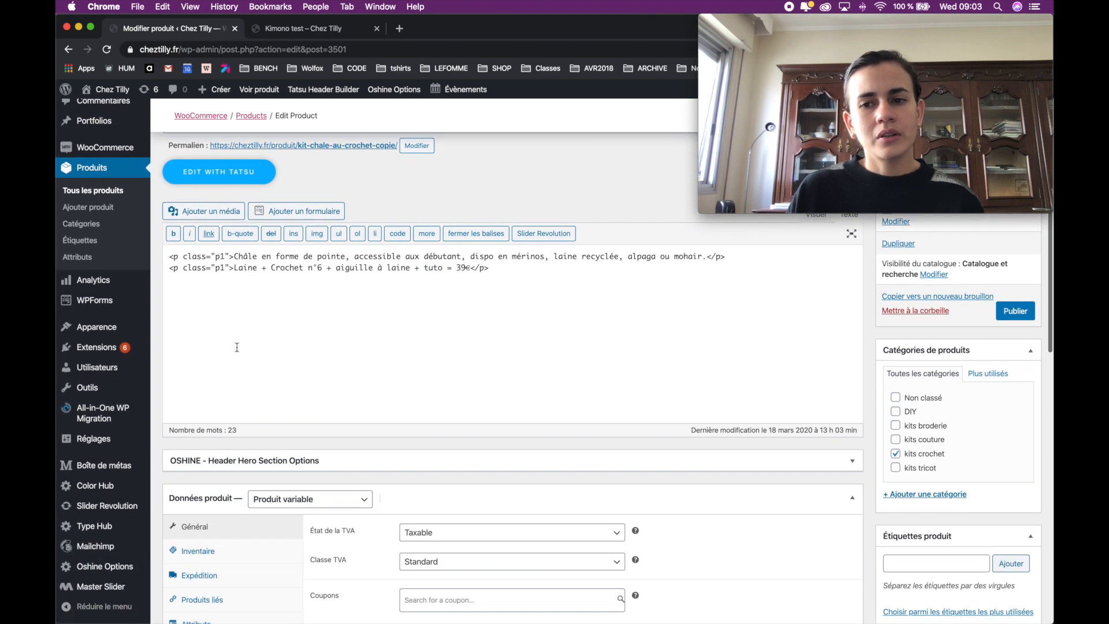
scroll(644, 307, "up", 1)
left_click(826, 259)
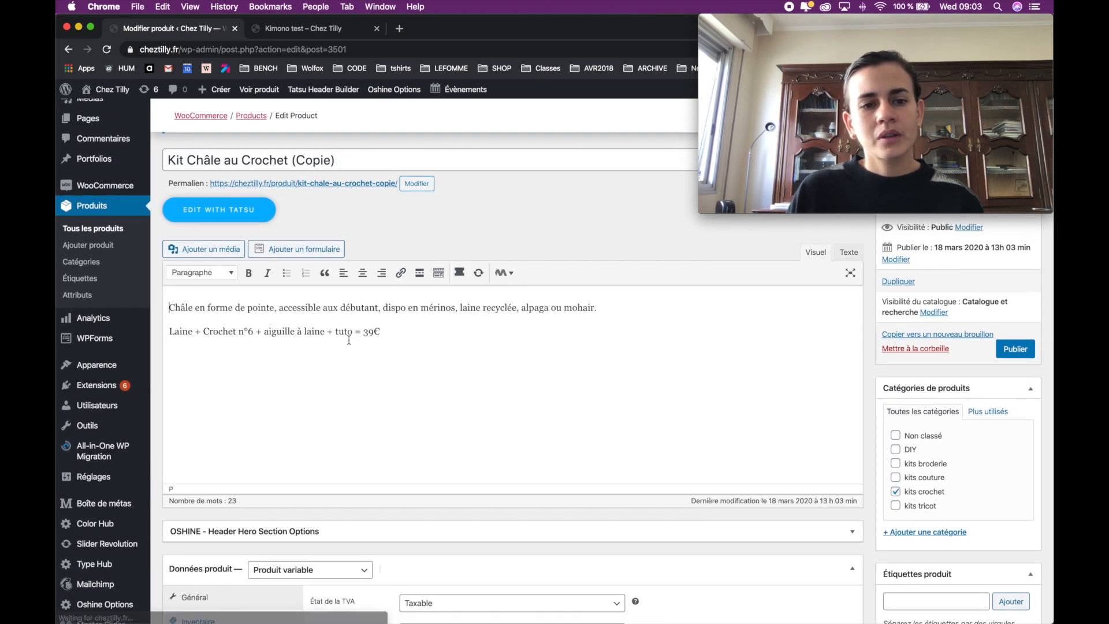
Step: Check the HTML paragraph tag in the short product description and switch that description to the visual editor
scroll(301, 377, "down", 2)
scroll(314, 389, "up", 1)
scroll(315, 389, "down", 5)
scroll(317, 392, "down", 6)
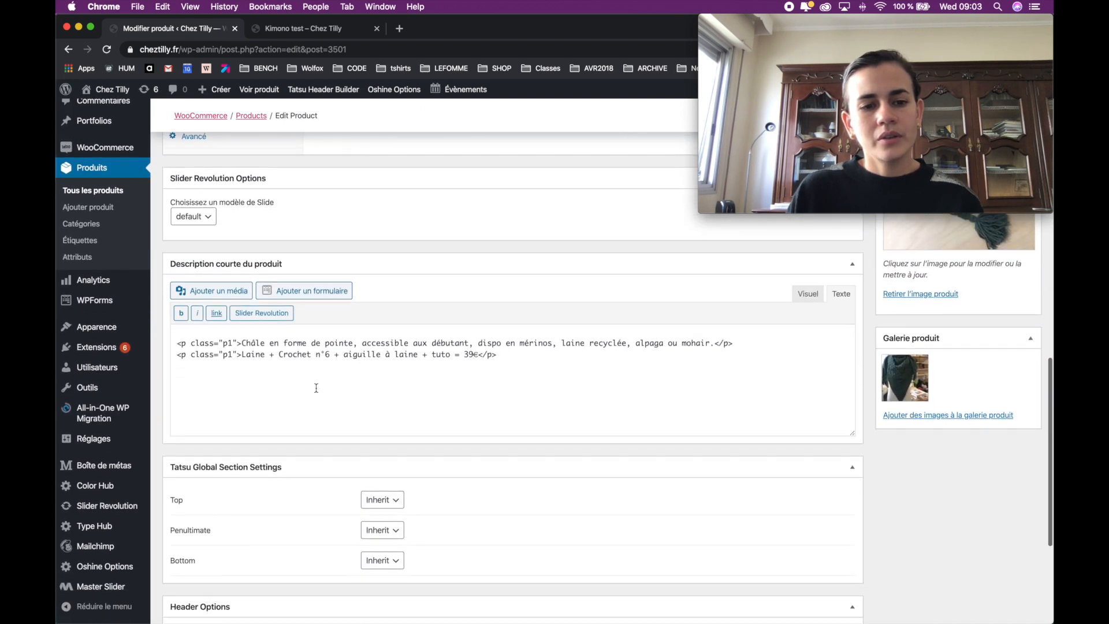
scroll(324, 385, "down", 1)
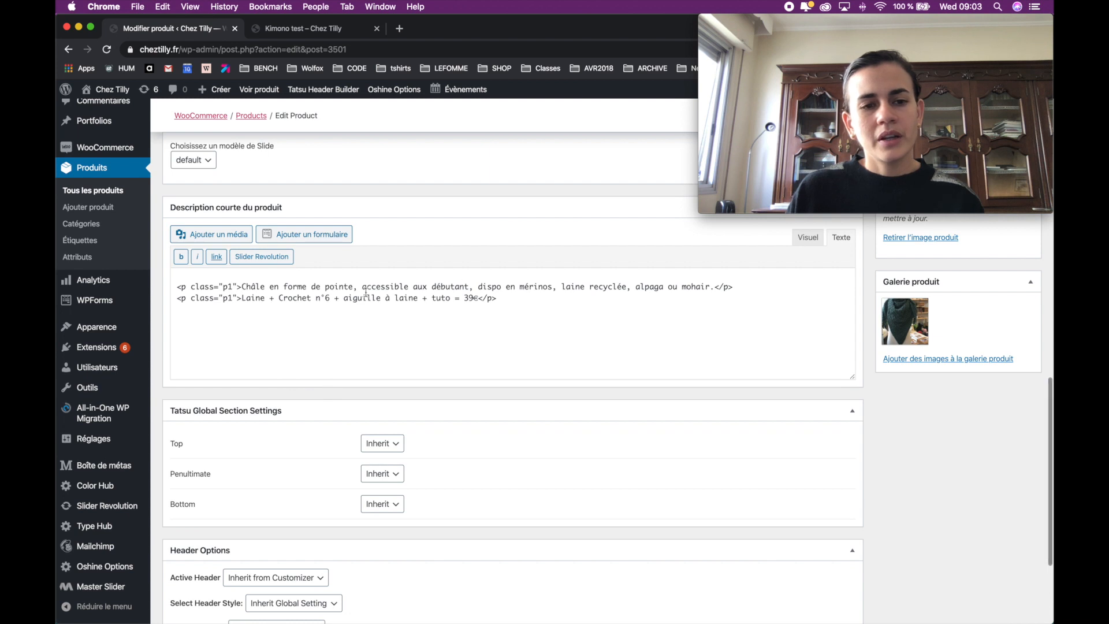
left_click_drag(177, 287, 242, 287)
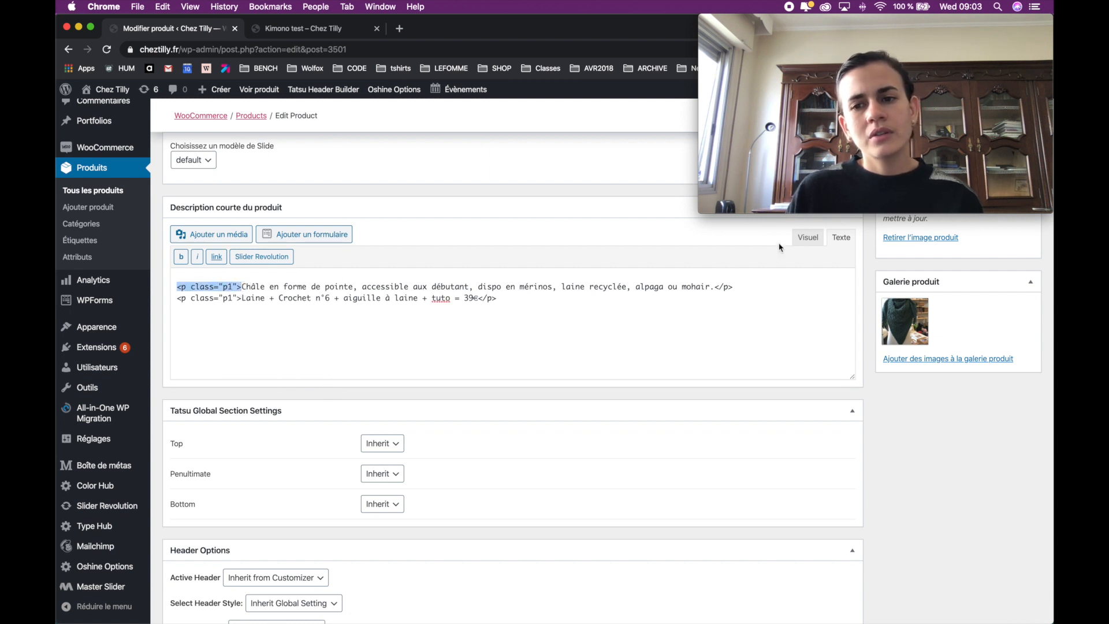
left_click(810, 242)
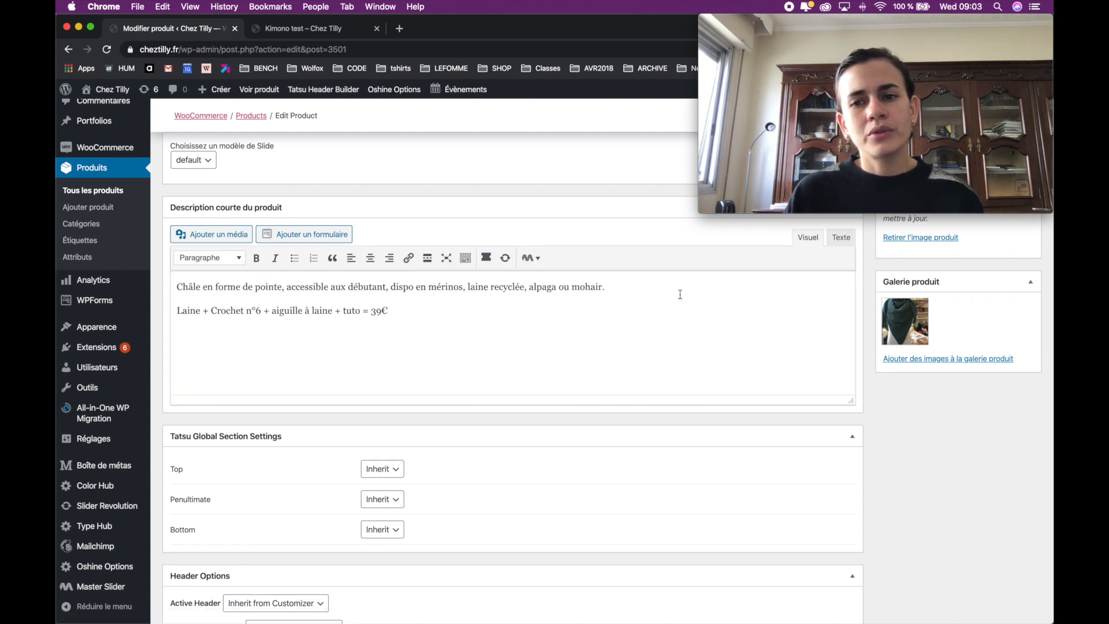
Step: Rename the duplicated product to "Kit Bonnet au Crochet", dropping the "(Copie)" suffix
scroll(355, 359, "down", 4)
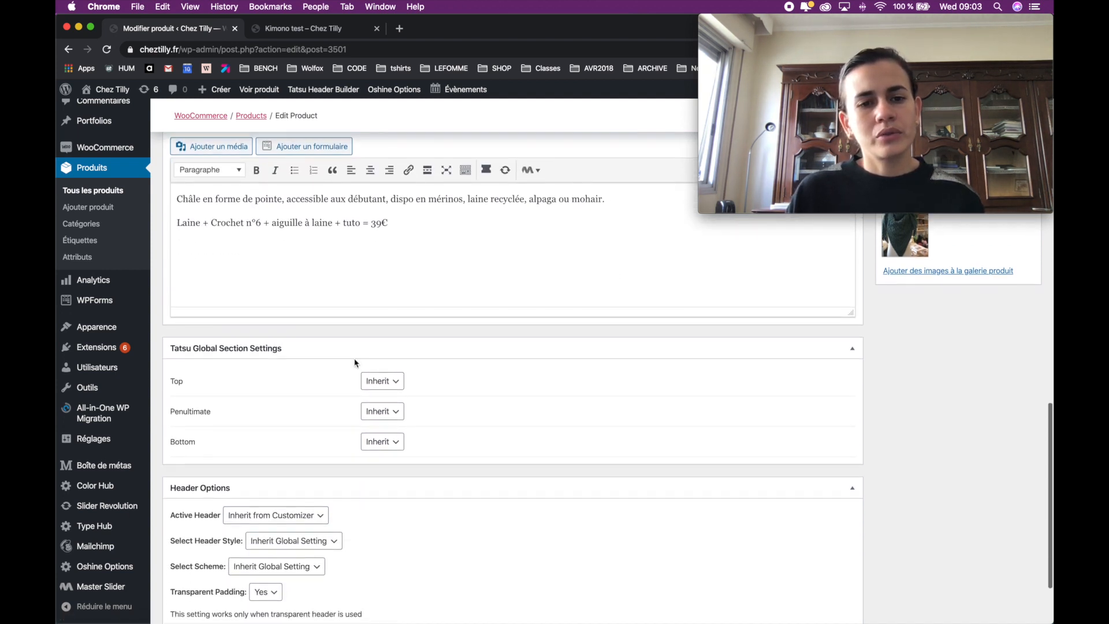
scroll(355, 358, "up", 5)
scroll(354, 359, "up", 6)
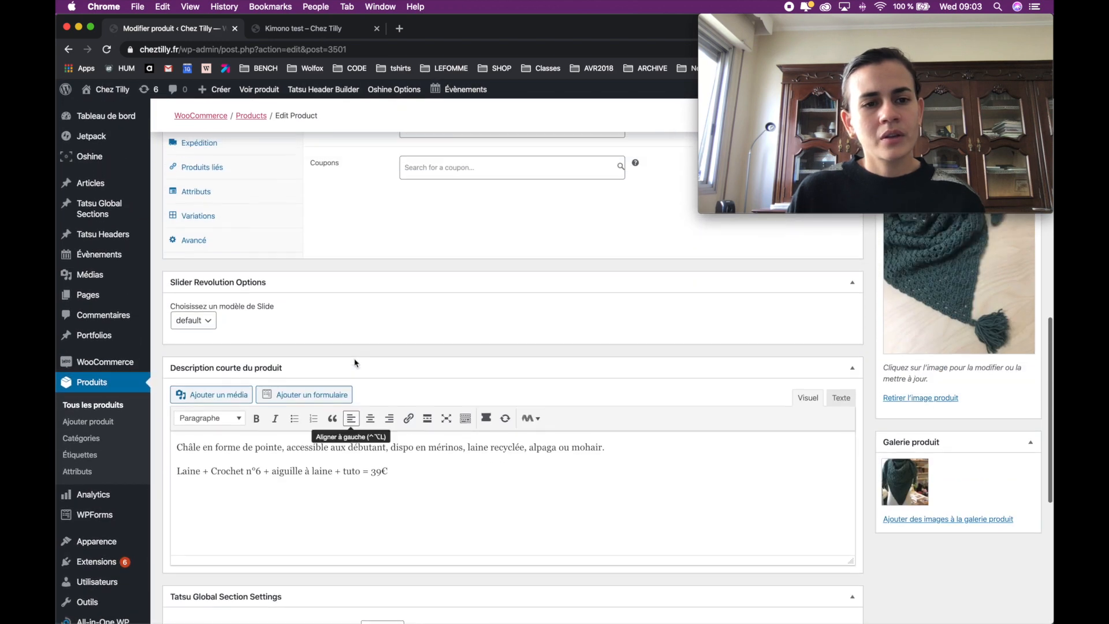
scroll(355, 362, "up", 8)
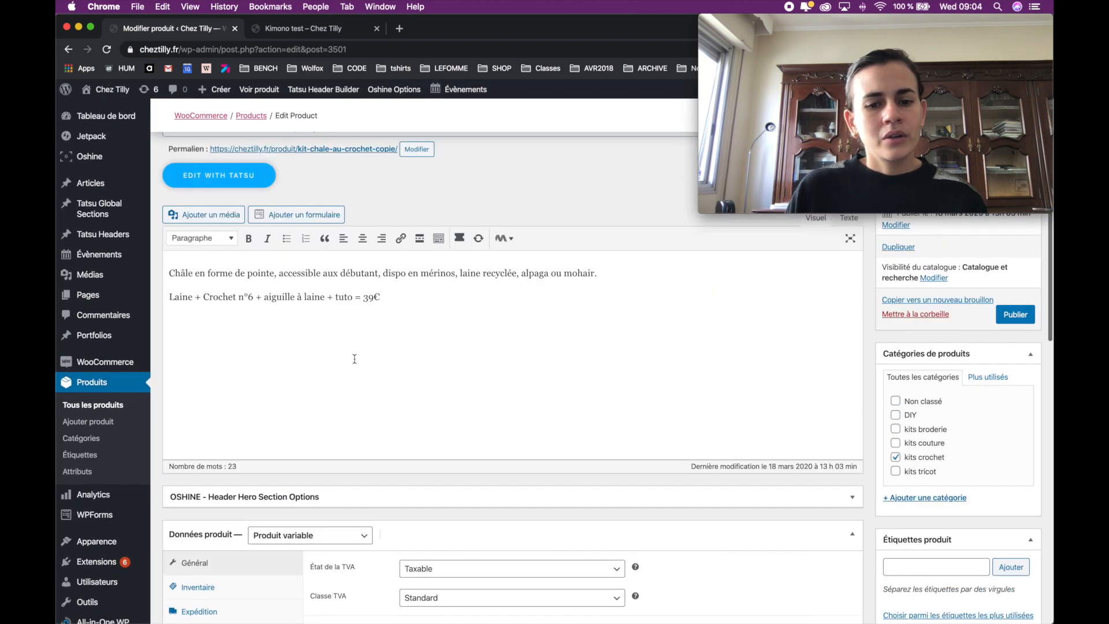
scroll(359, 364, "up", 1)
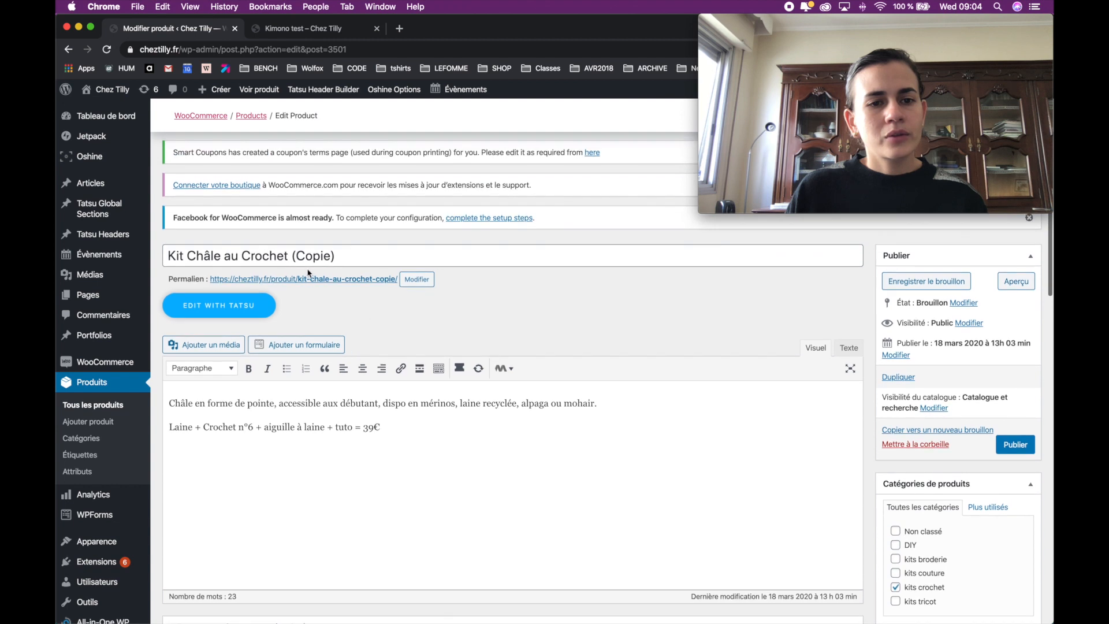
double_click(205, 256)
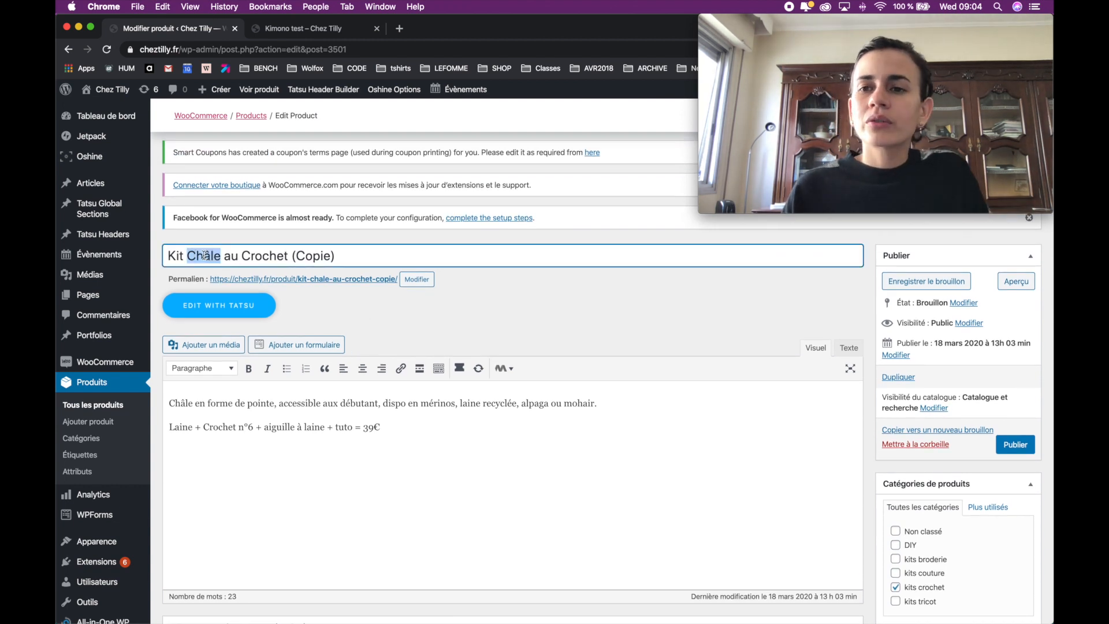
type("Bonnet")
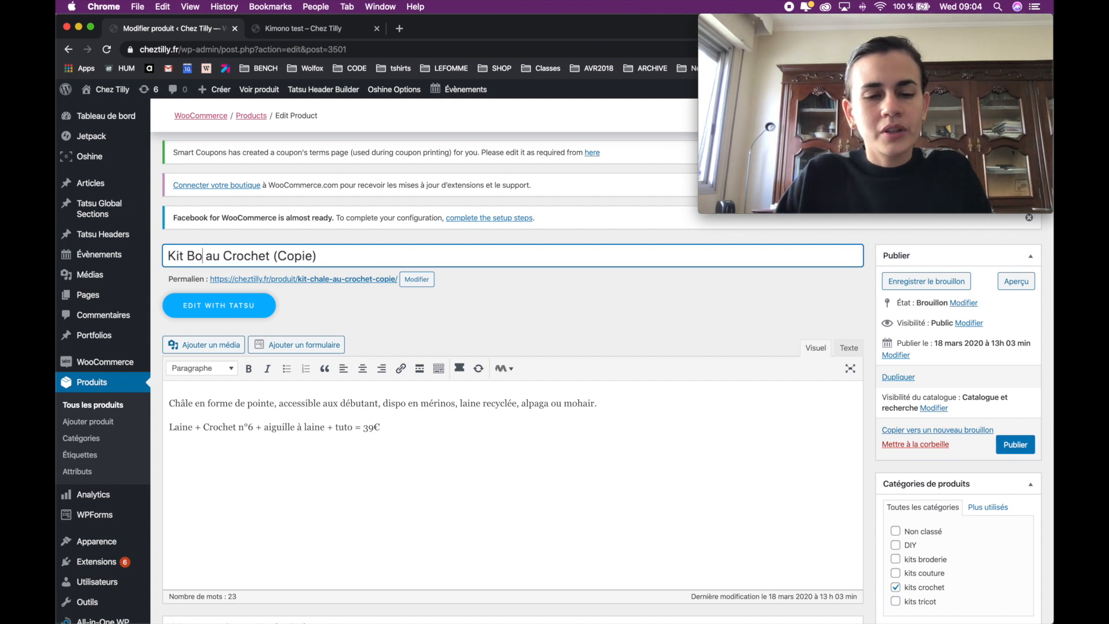
left_click_drag(296, 256, 361, 256)
key("BackSpace")
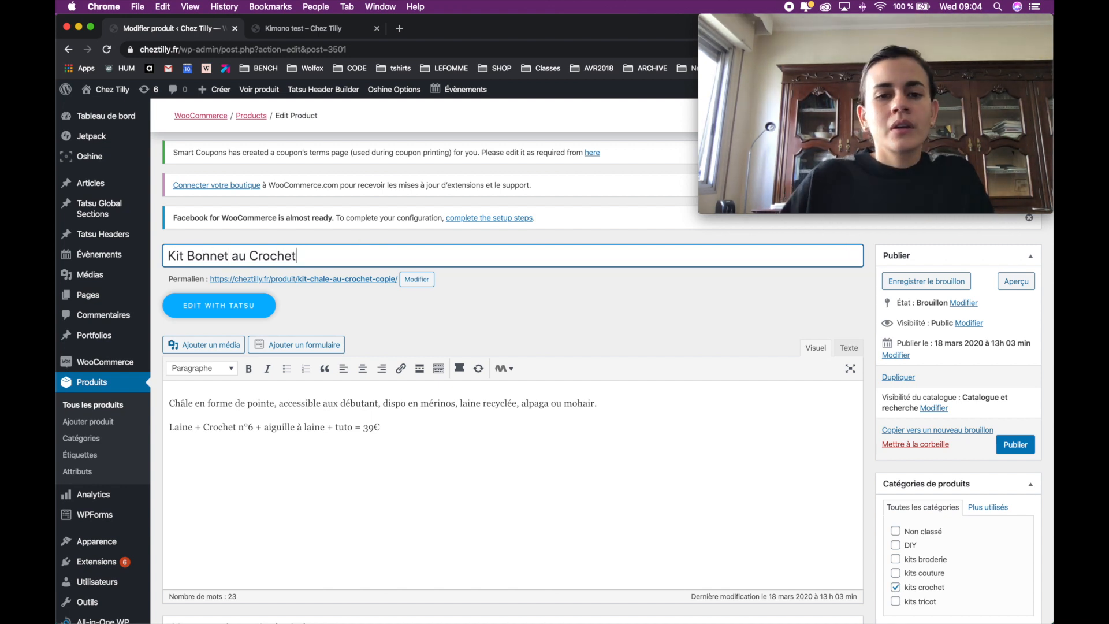
Step: Change the permalink slug of the product to "kit-bonnet-au-crochet" and confirm it
left_click(416, 279)
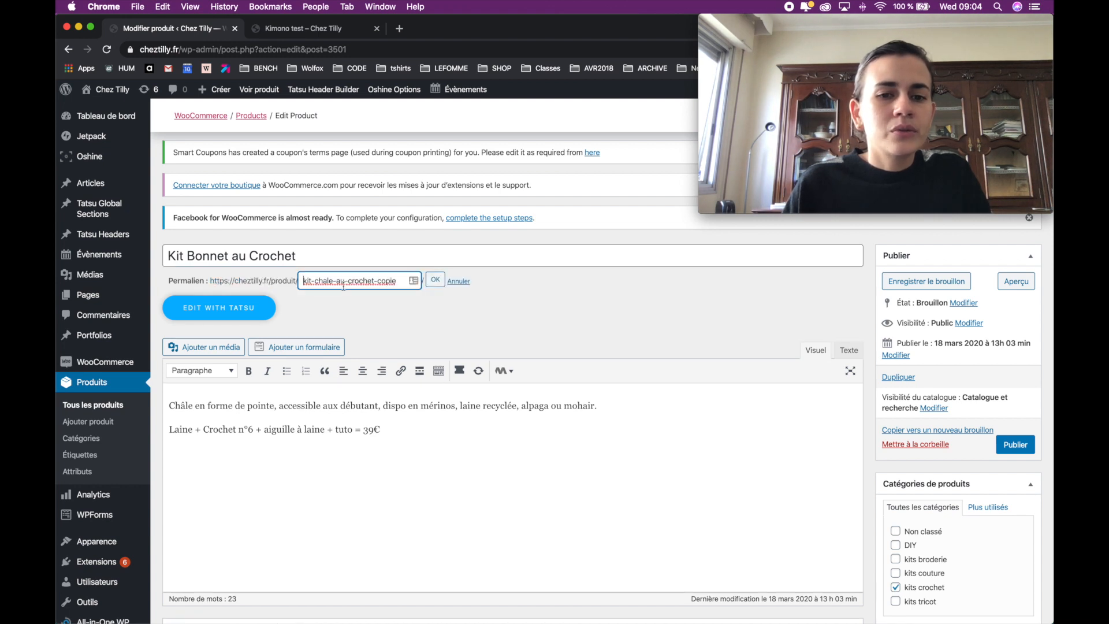
double_click(325, 282)
type("bonnet")
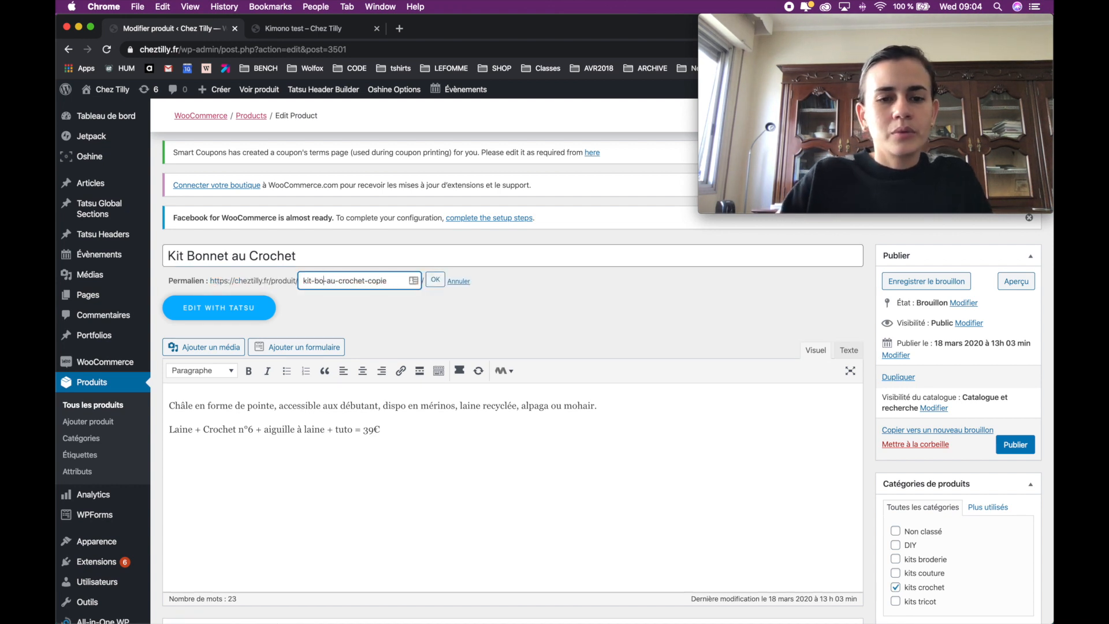
double_click(396, 279)
key("BackSpace")
key("BackSpace")
left_click(433, 282)
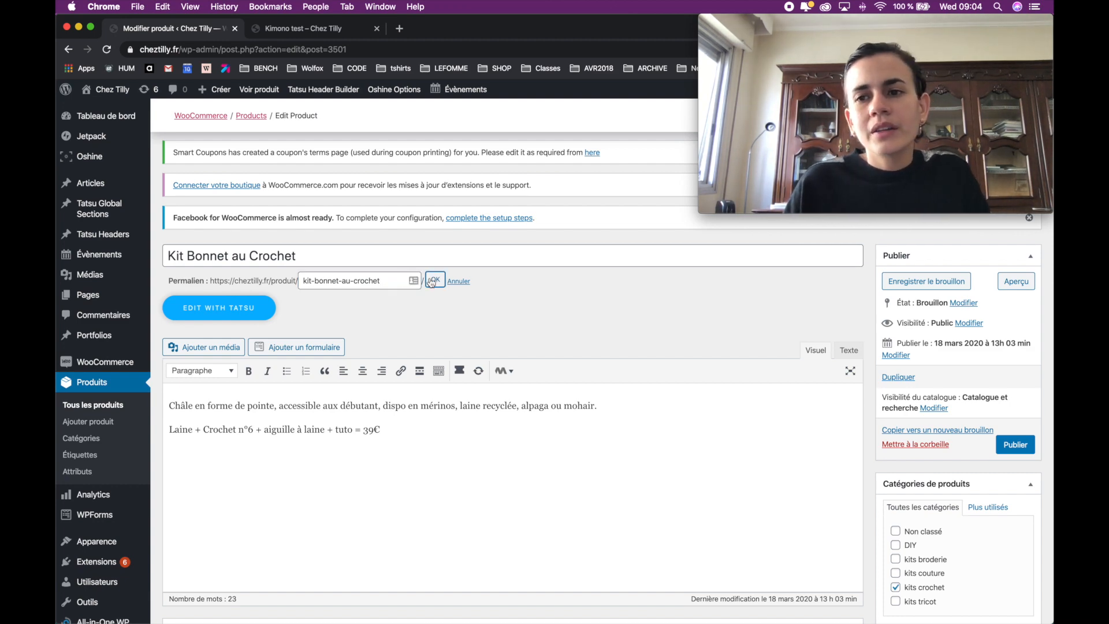
Step: Replace "Châle en forme de pointe" at the start of the main description with "Bonnet"
scroll(506, 292, "down", 2)
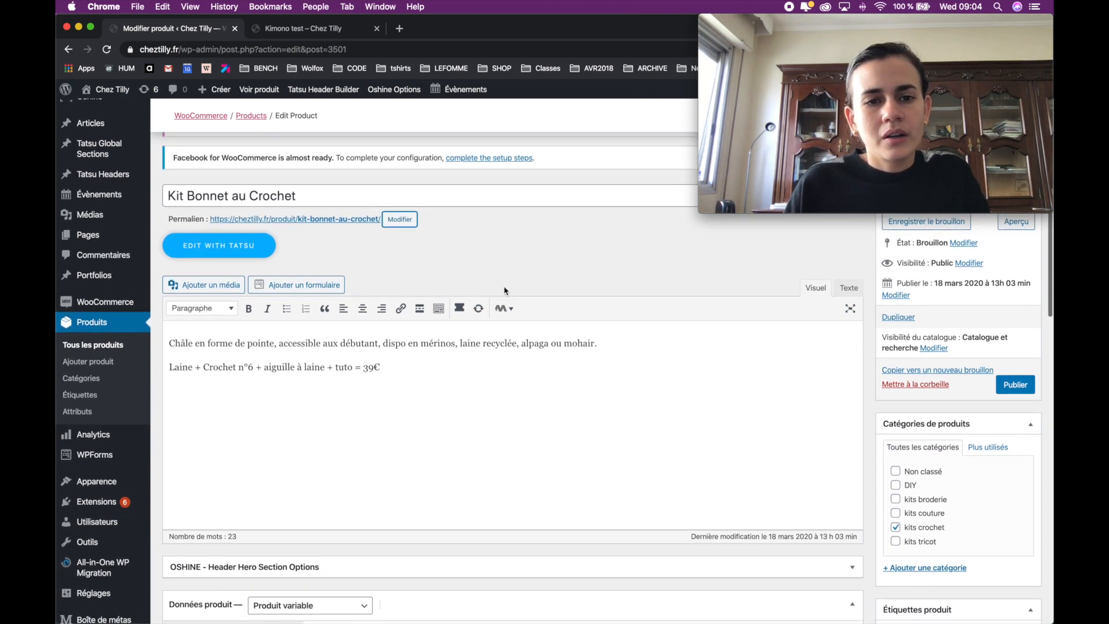
scroll(429, 275, "down", 1)
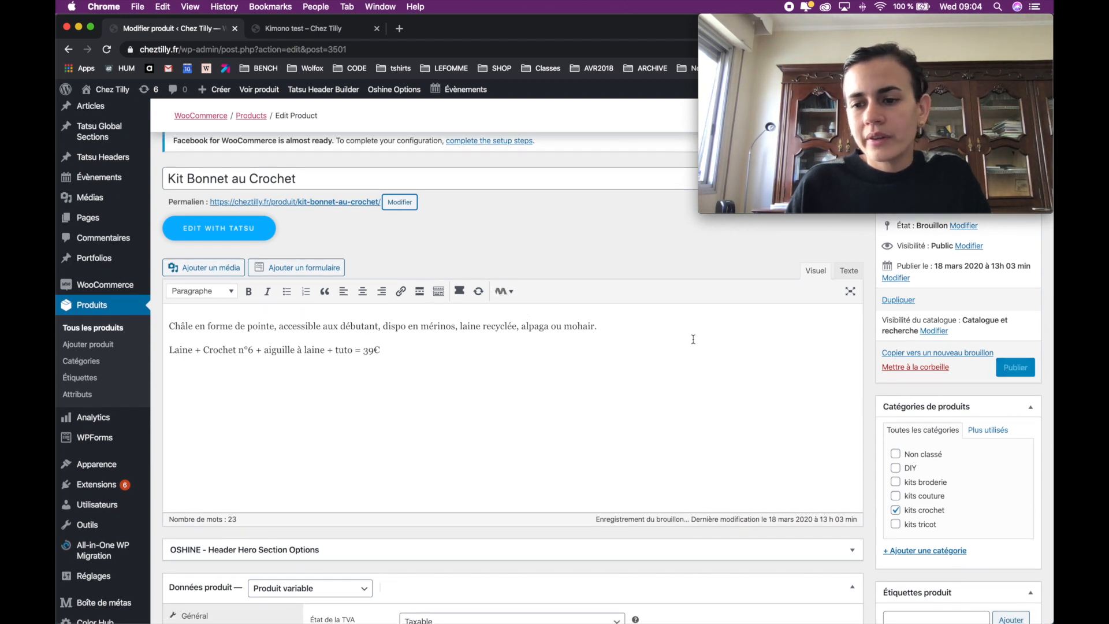
scroll(693, 339, "down", 1)
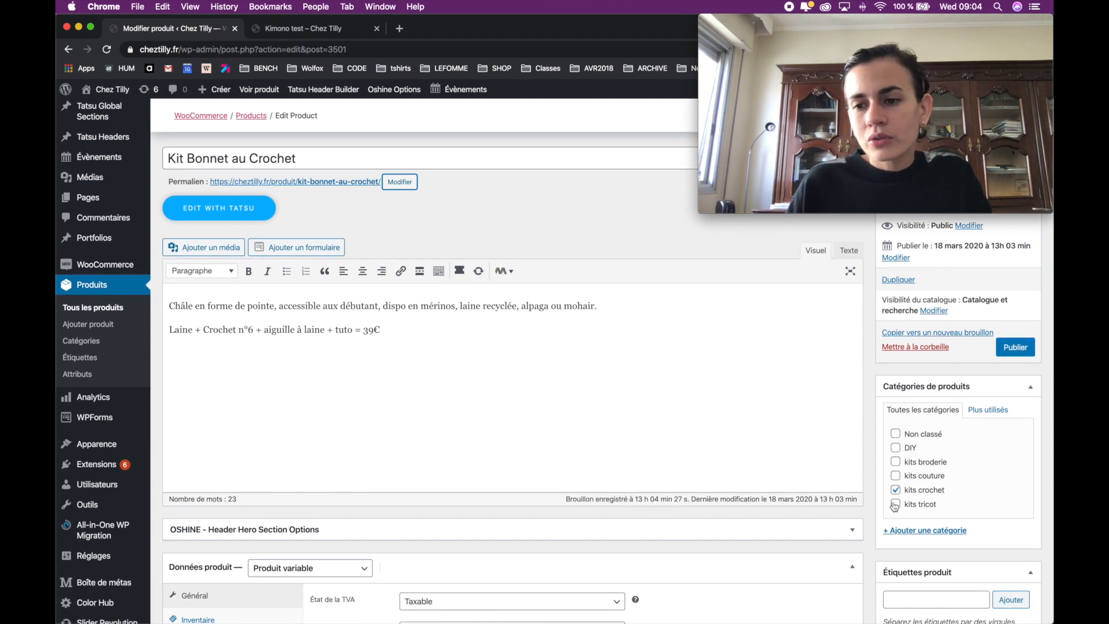
double_click(171, 306)
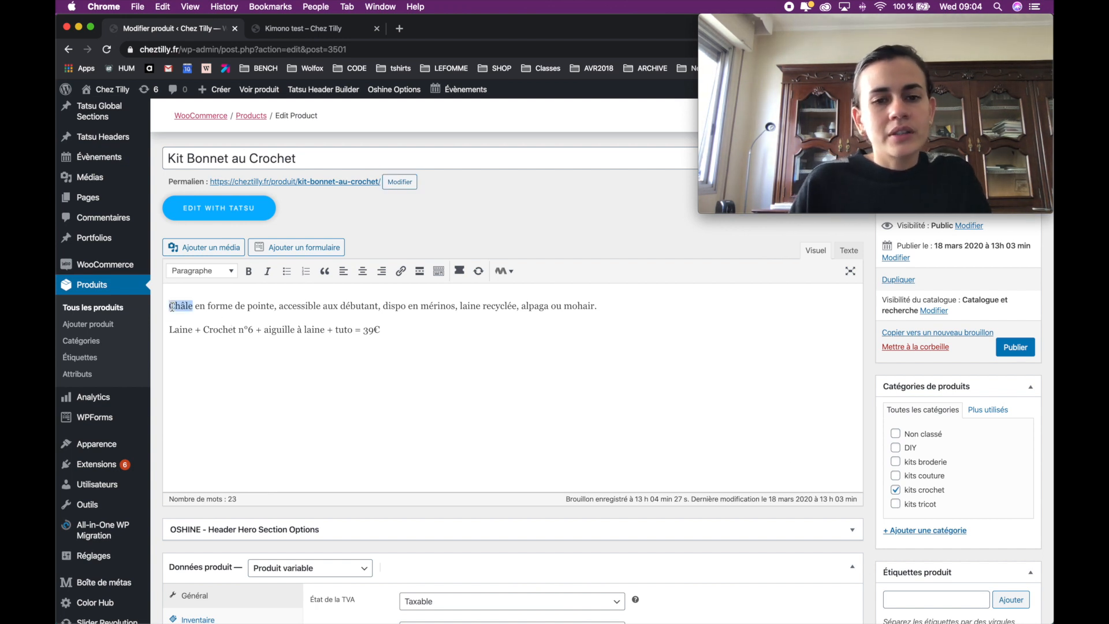
left_click(174, 306)
left_click_drag(169, 306, 275, 300)
type("Bonnet")
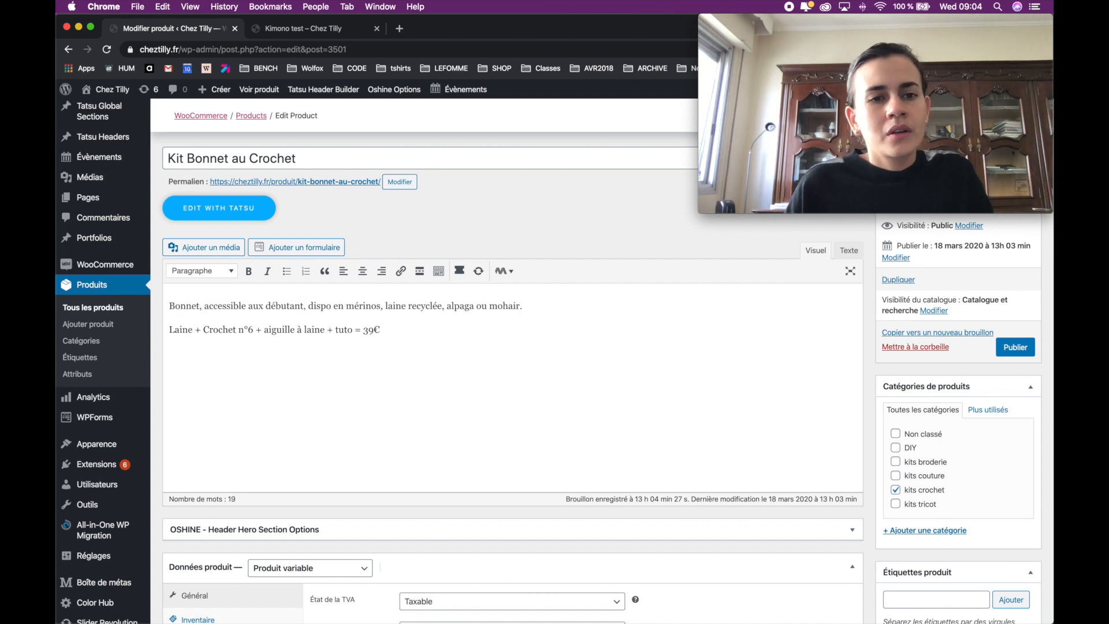
Step: Review the variations copied with the product, expanding the Mérinos Blanc variation to check its details and collapsing it again
scroll(358, 365, "down", 5)
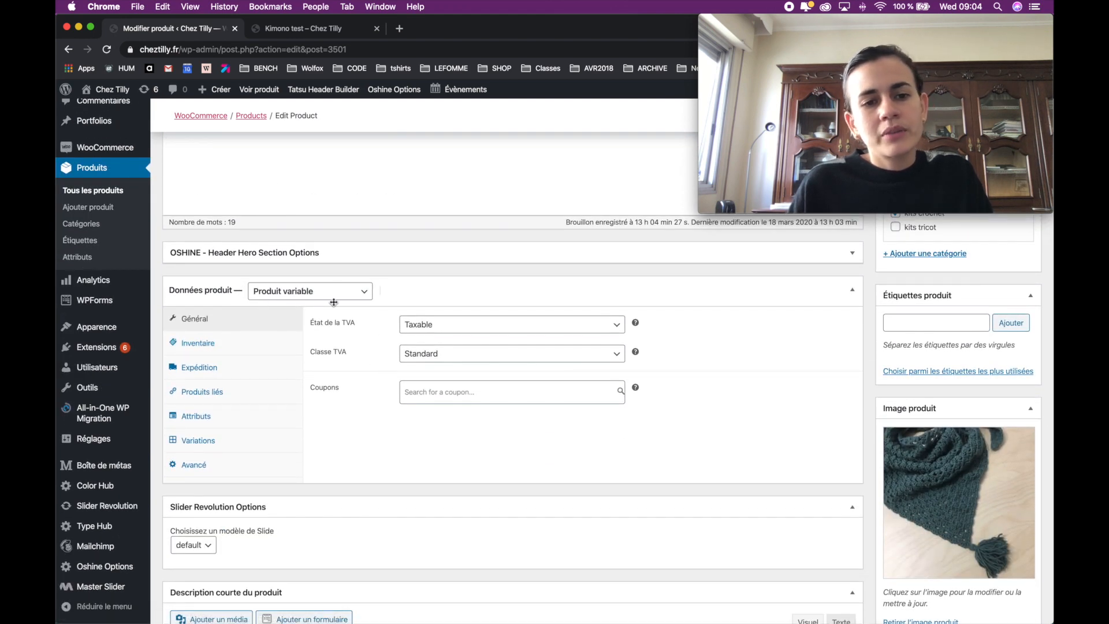
left_click(200, 442)
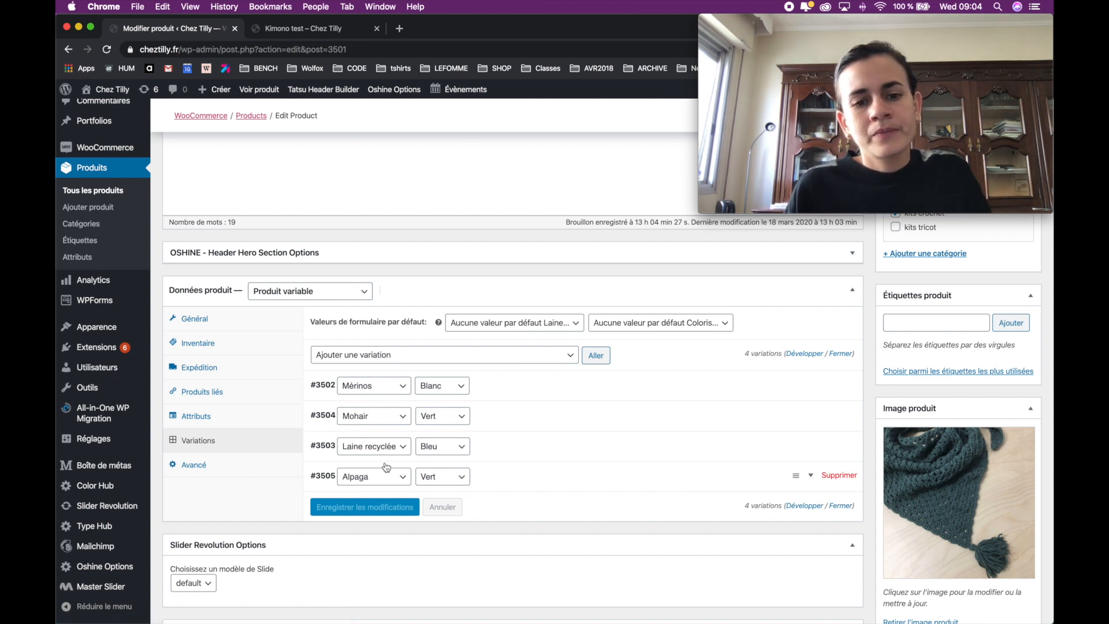
left_click(520, 393)
scroll(519, 393, "down", 3)
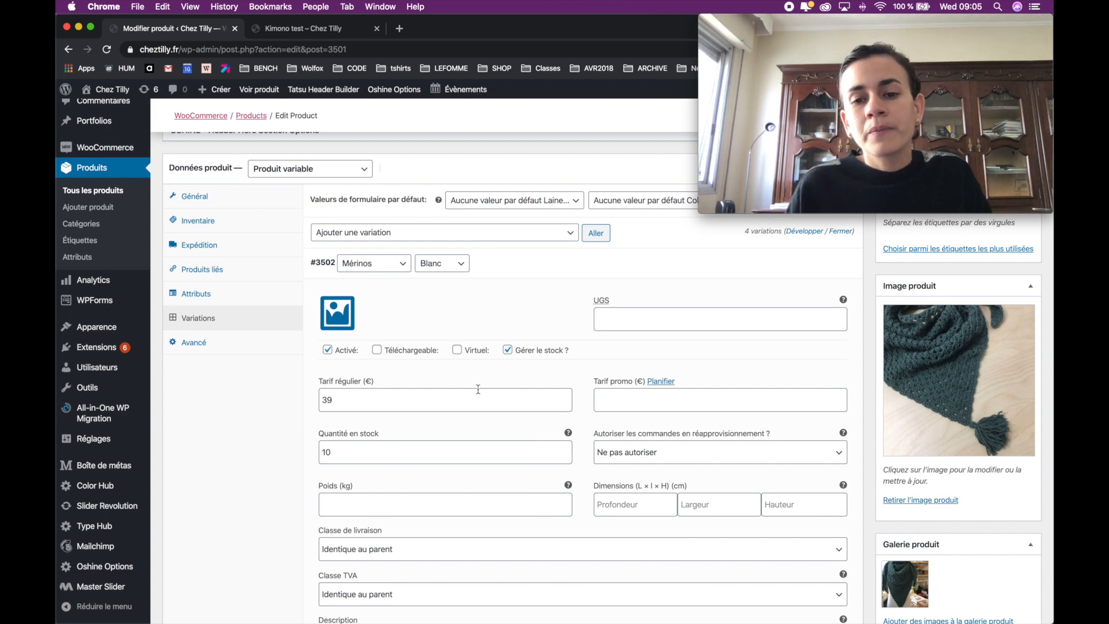
left_click(651, 269)
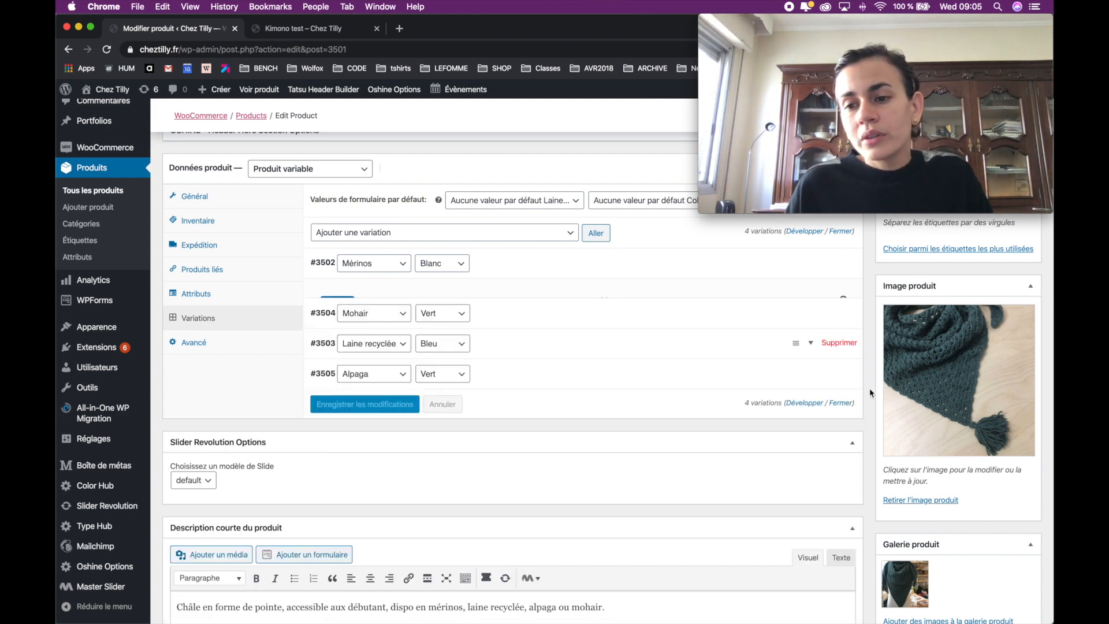
Step: Look over the Kit Bonnet au Crochet product page once more and publish the product
scroll(861, 389, "up", 15)
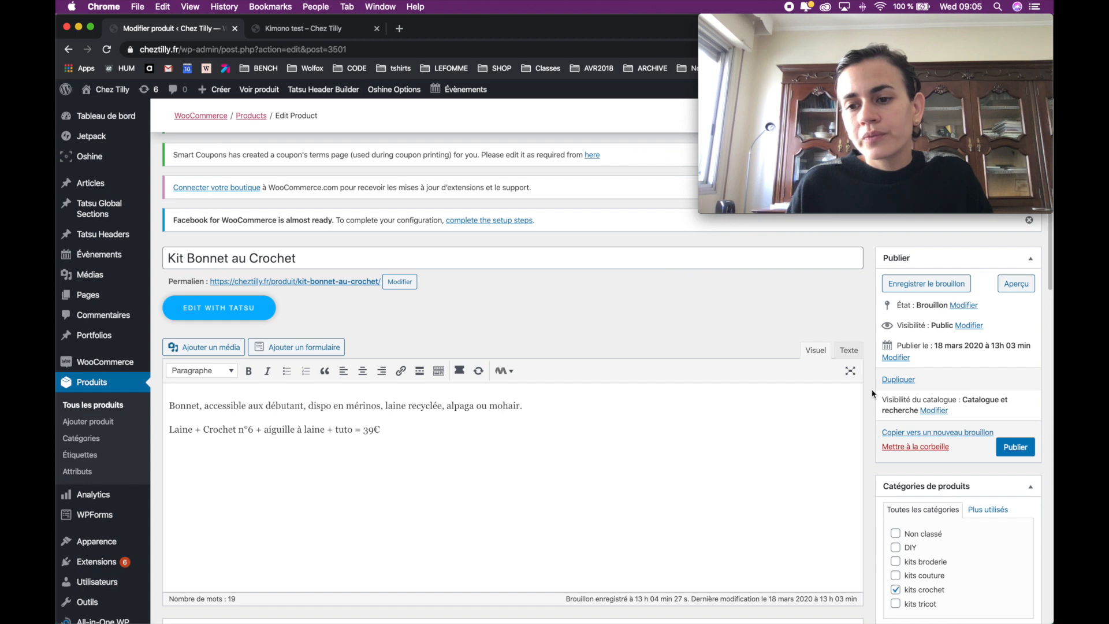
scroll(872, 393, "down", 10)
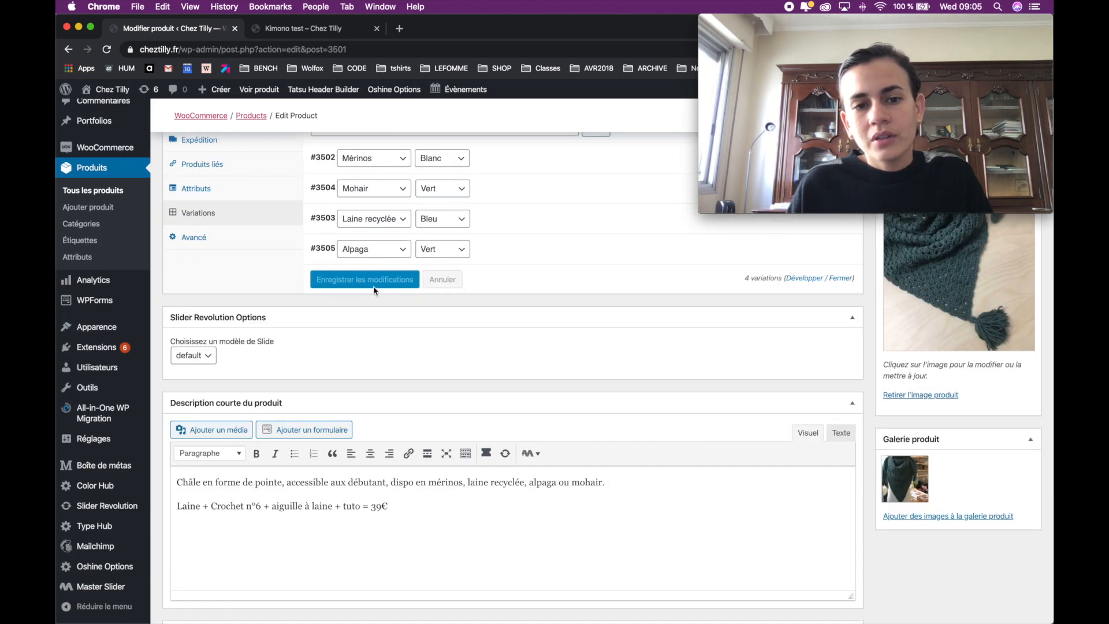
scroll(744, 341, "up", 8)
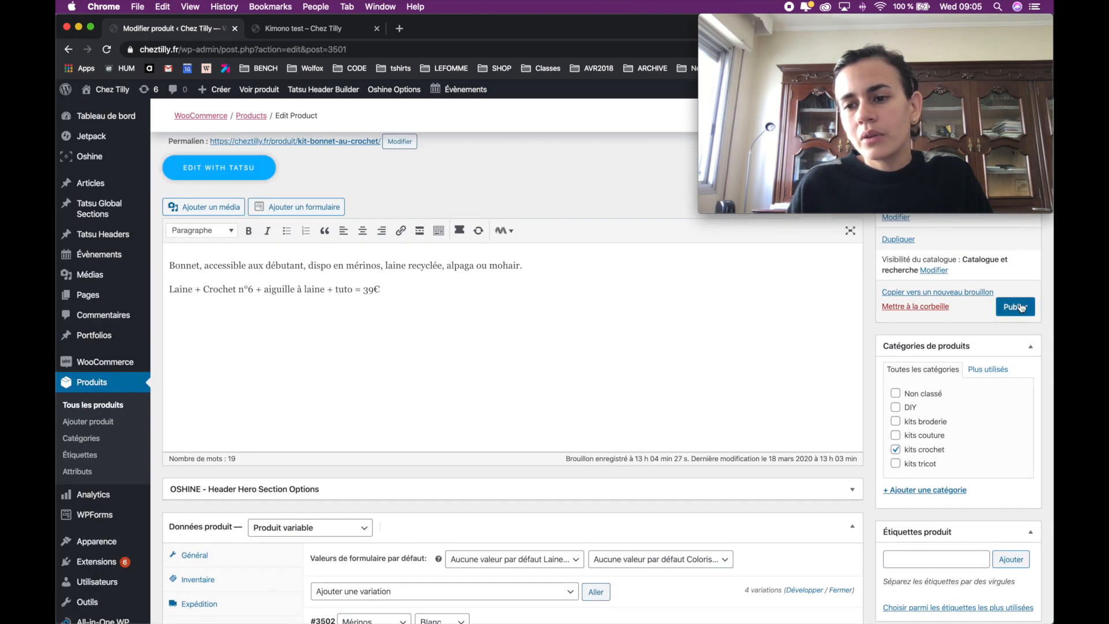
left_click(1020, 308)
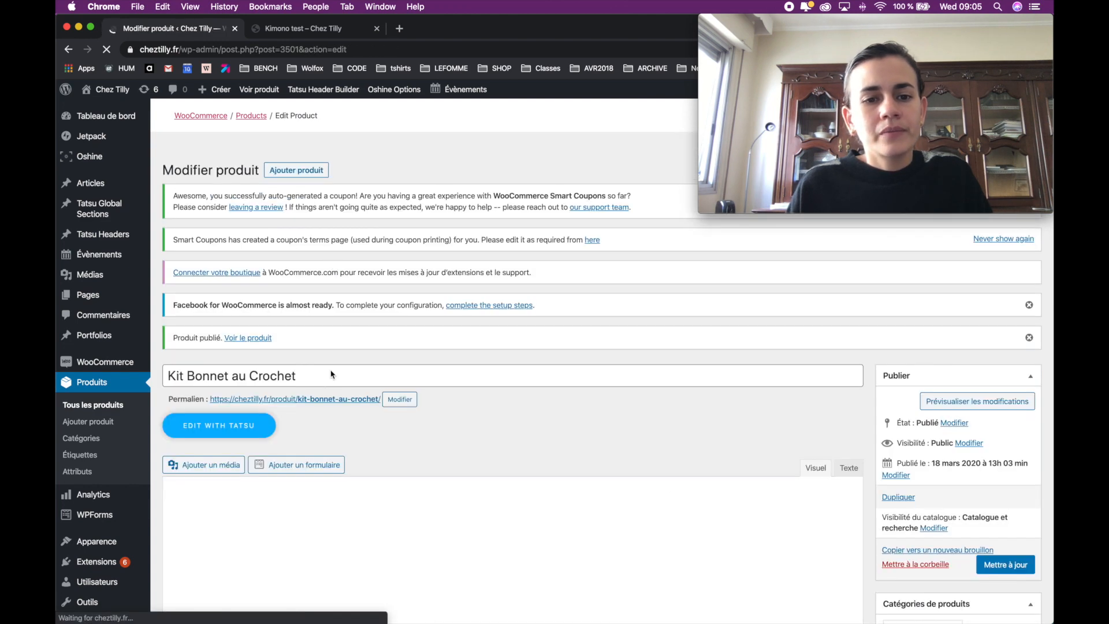
Step: Open the permalink of the published Kit Bonnet au Crochet product in a new tab and show that page
right_click(325, 402)
left_click(339, 406)
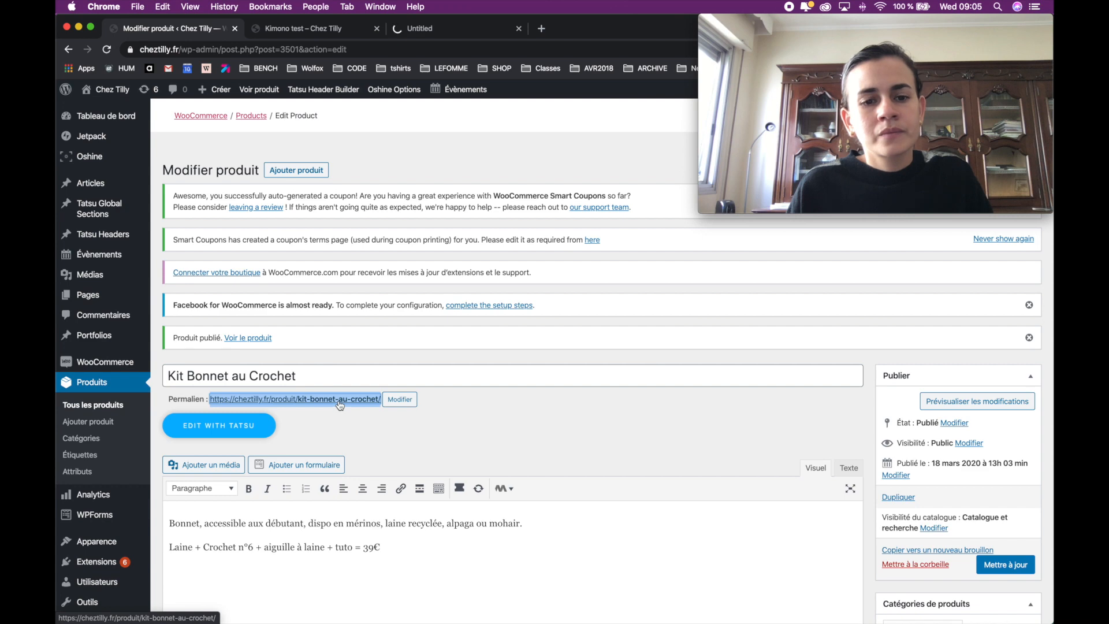
left_click(411, 30)
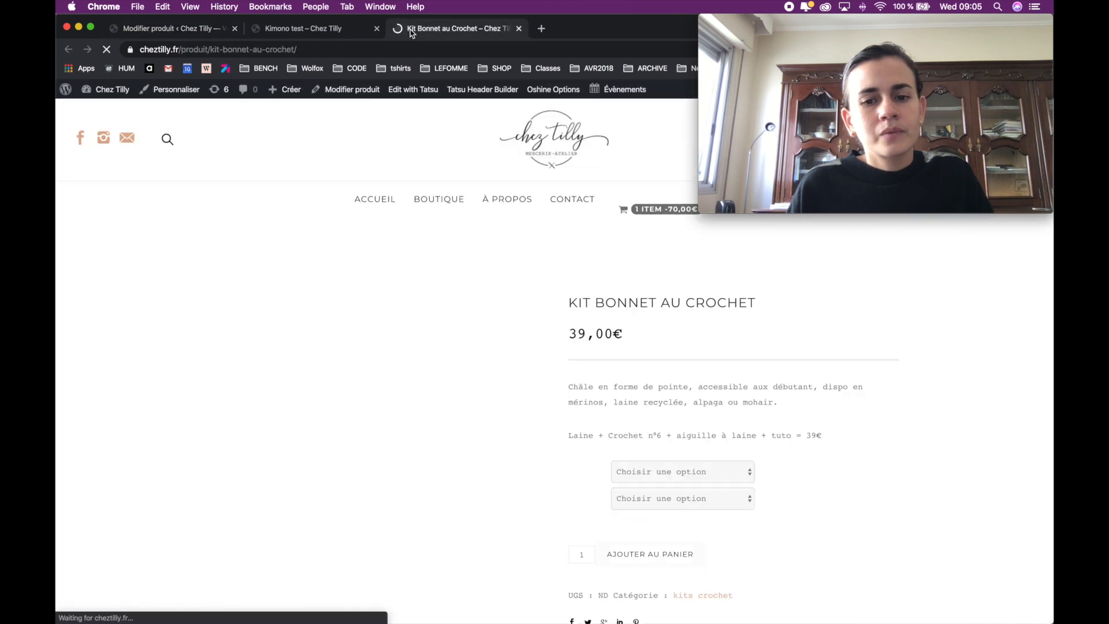
Step: Check the title, URL slug and short description on the Kit Bonnet au Crochet page, and switch to the Kimono test page
left_click_drag(590, 305, 732, 306)
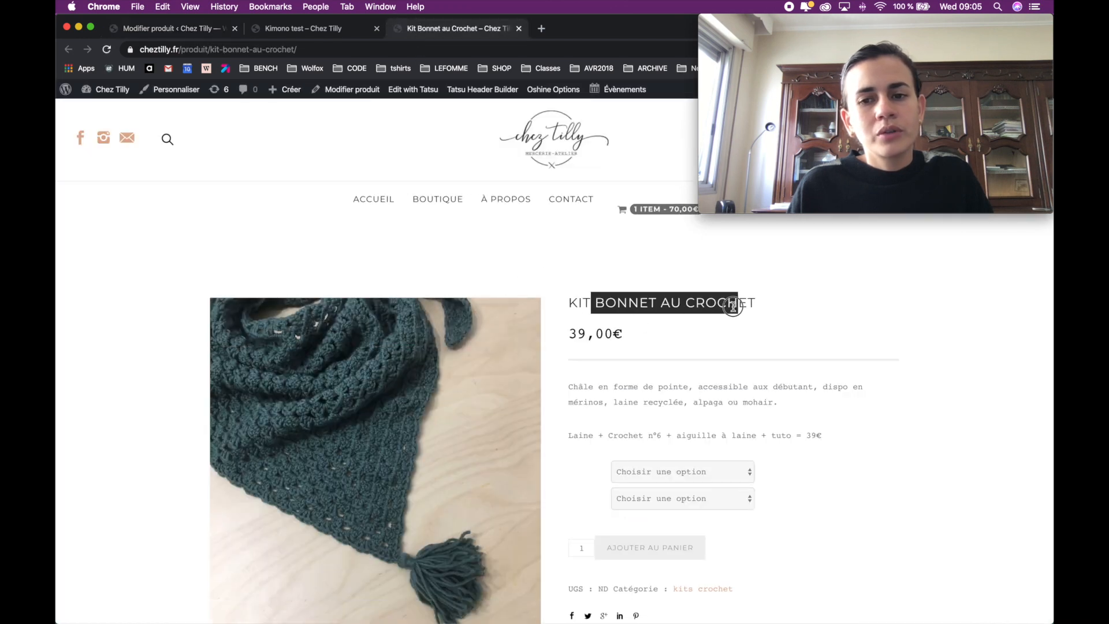
left_click_drag(218, 50, 272, 49)
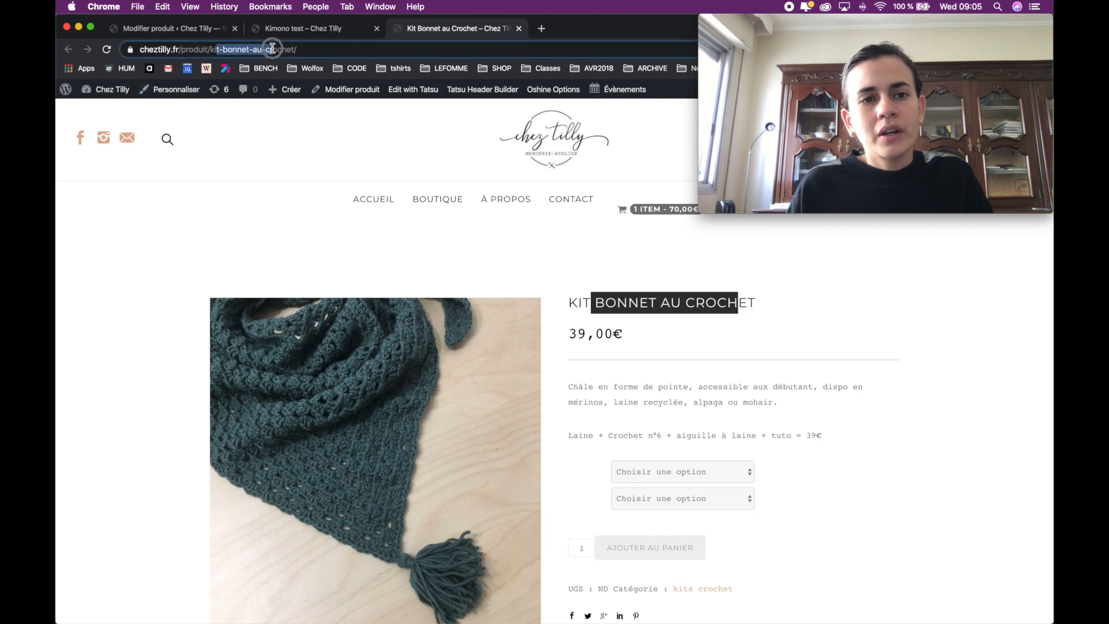
left_click_drag(574, 387, 597, 481)
left_click(581, 396)
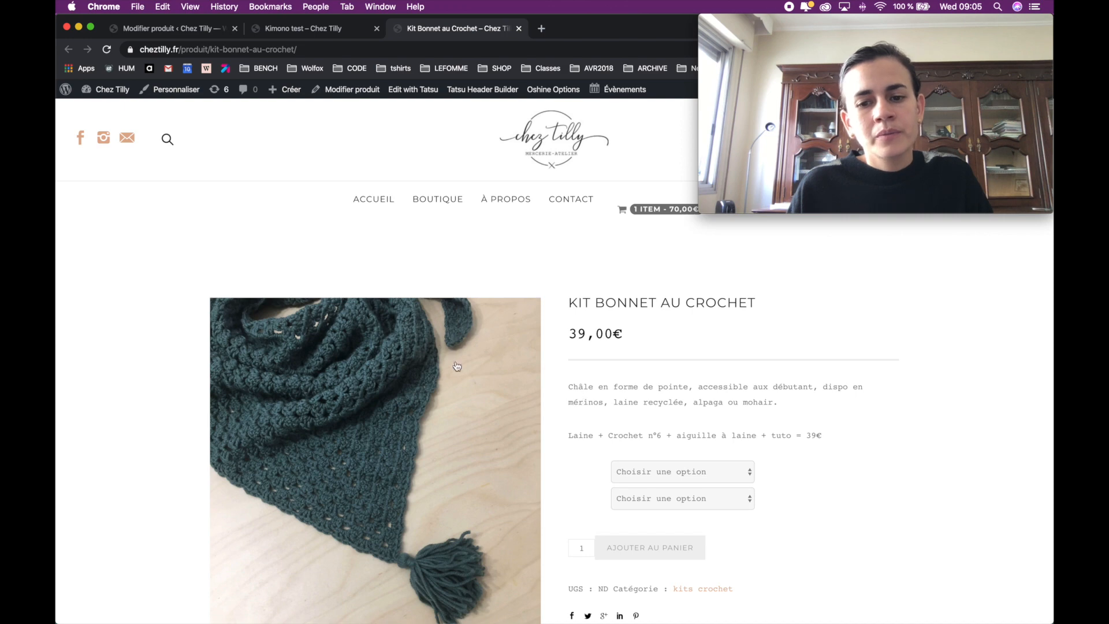
left_click(334, 34)
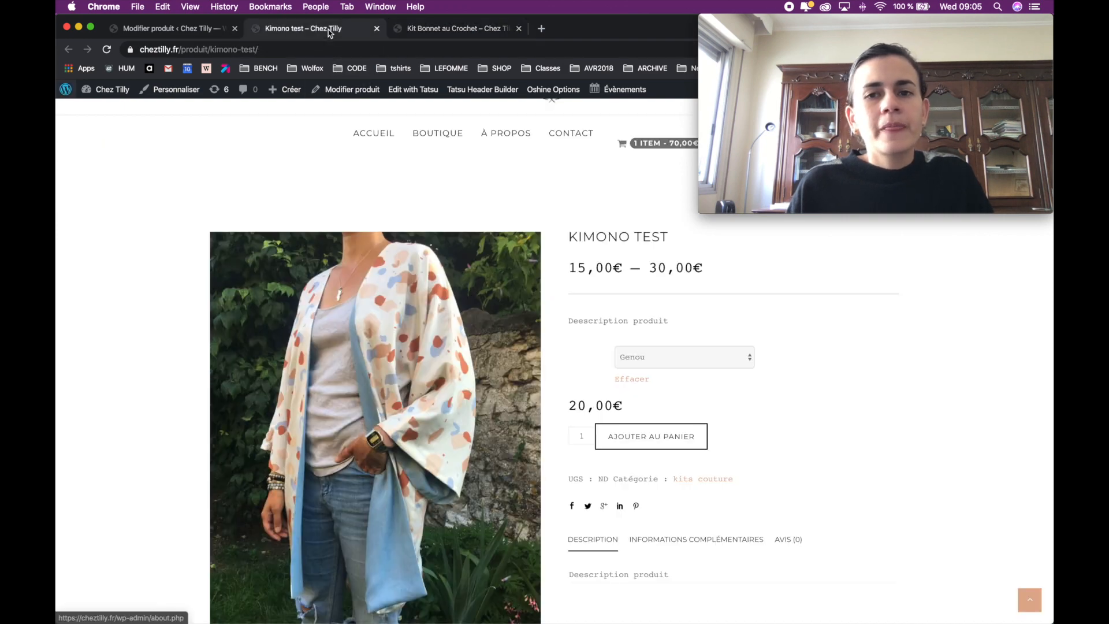